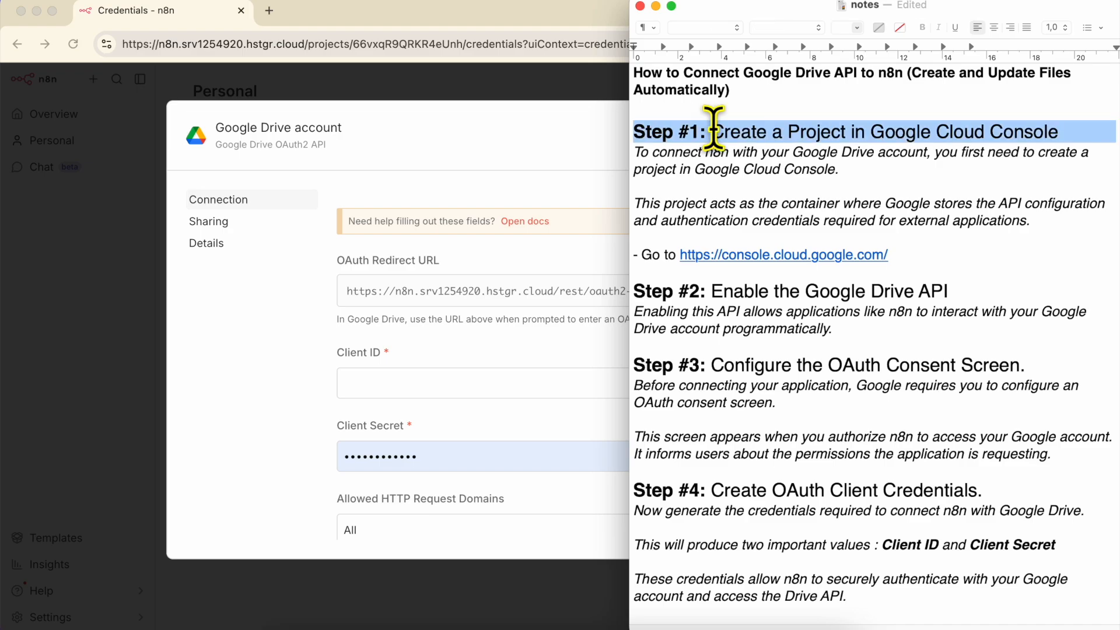
Review the notes on the five connection steps, the Drive connection test and the course information, returning to Step #1
scroll(818, 485, "down", 3)
scroll(805, 479, "down", 4)
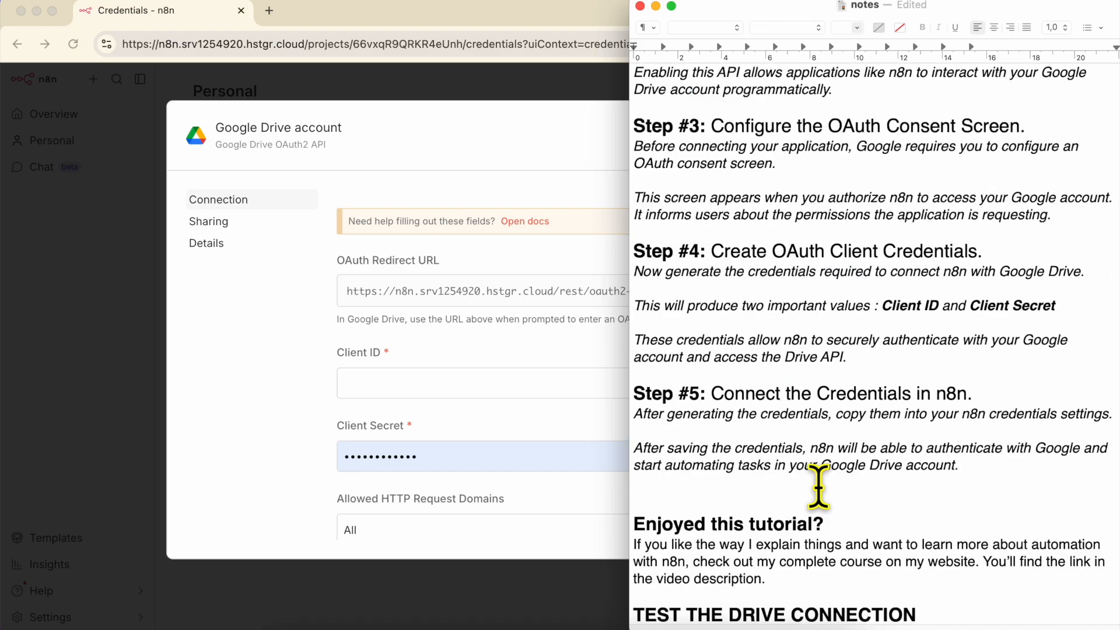
left_click(980, 466, "shift")
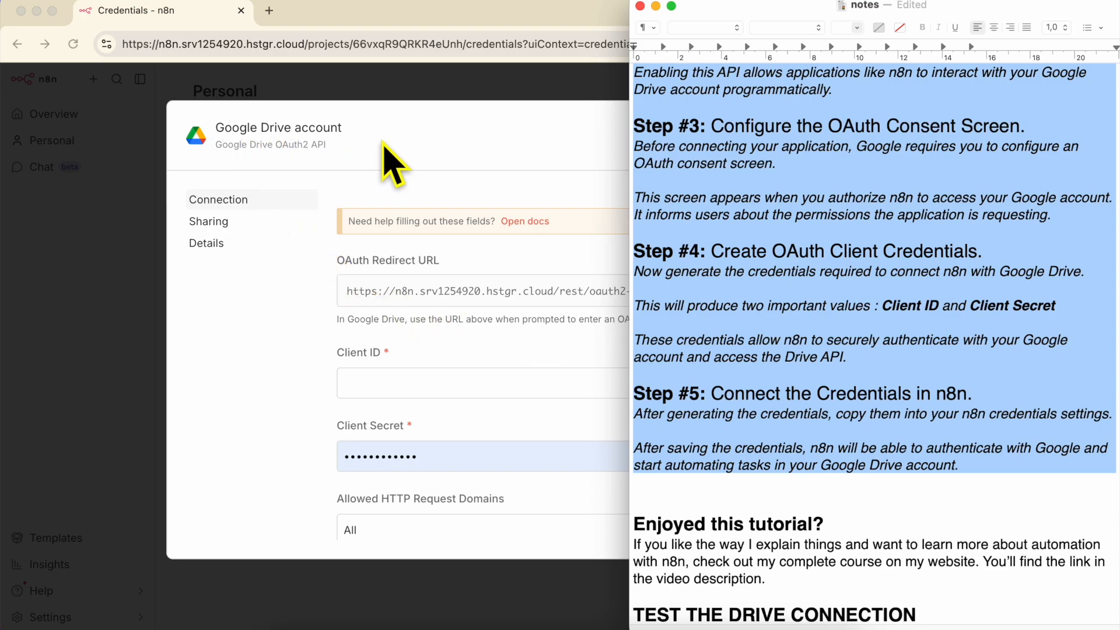
scroll(720, 320, "down", 8)
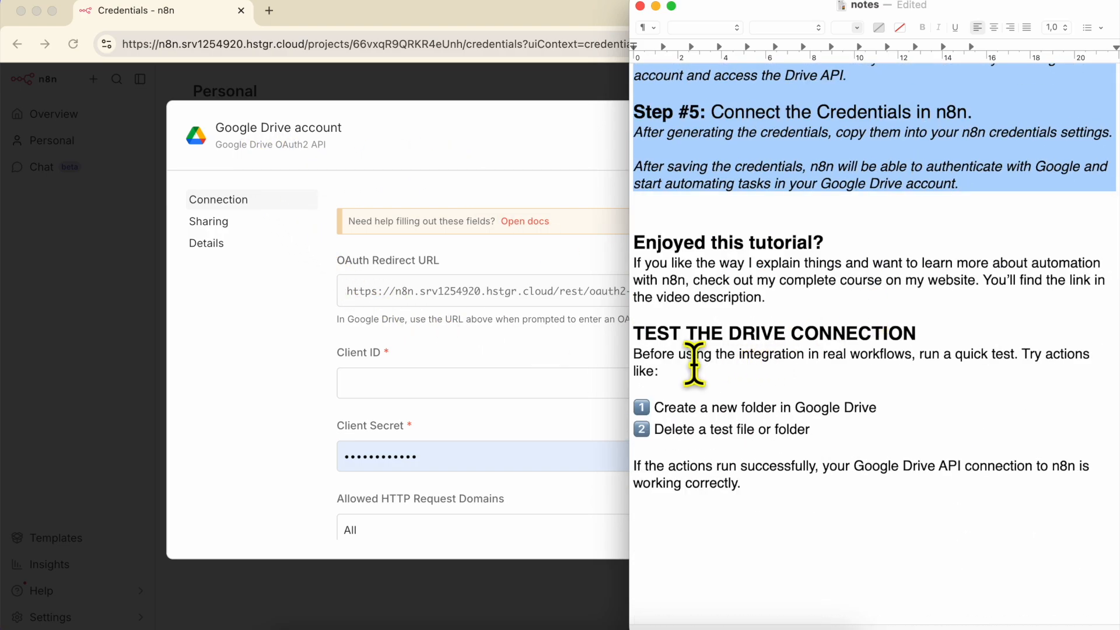
left_click_drag(690, 333, 809, 481)
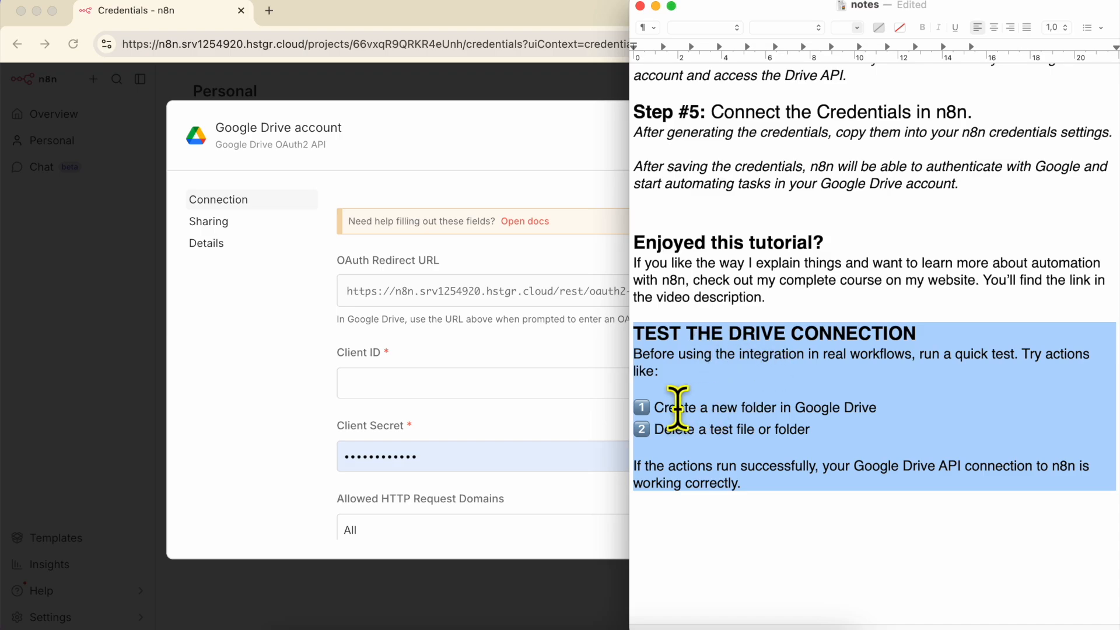
left_click_drag(776, 285, 630, 241)
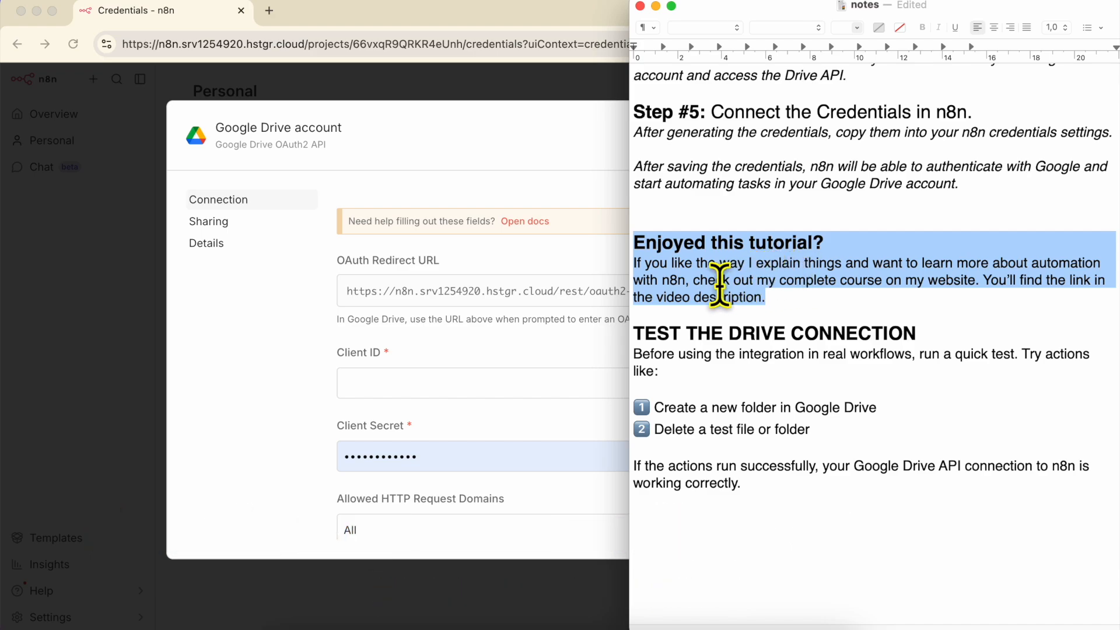
scroll(759, 310, "up", 10)
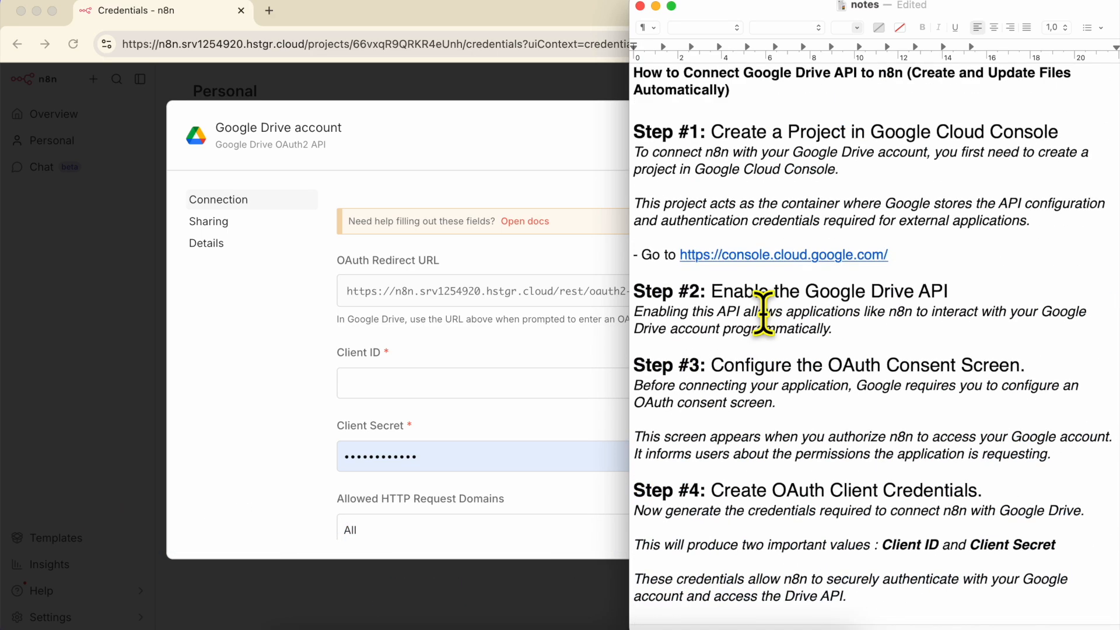
triple_click(731, 131)
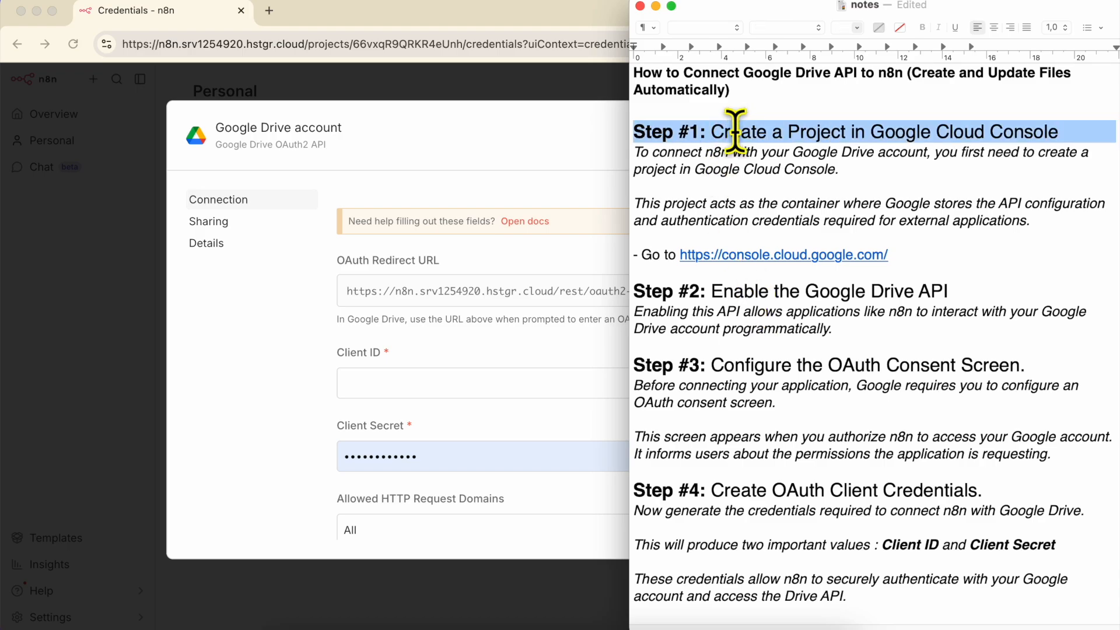
Switch to n8n in the browser and discard the unsaved Google Drive OAuth2 API credential
left_click(515, 142)
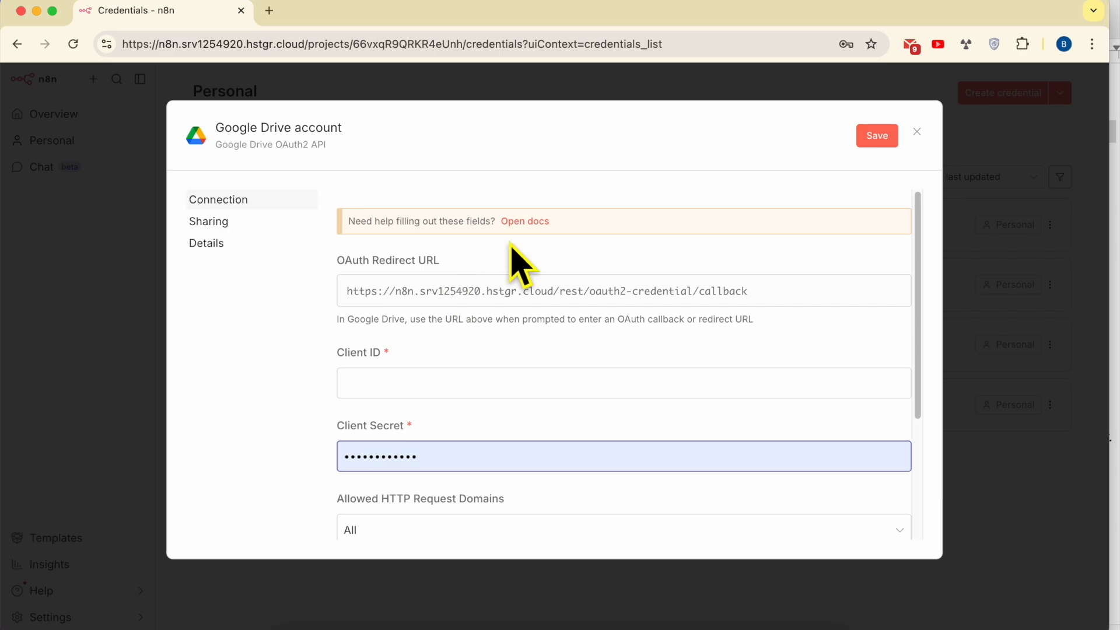
left_click(917, 132)
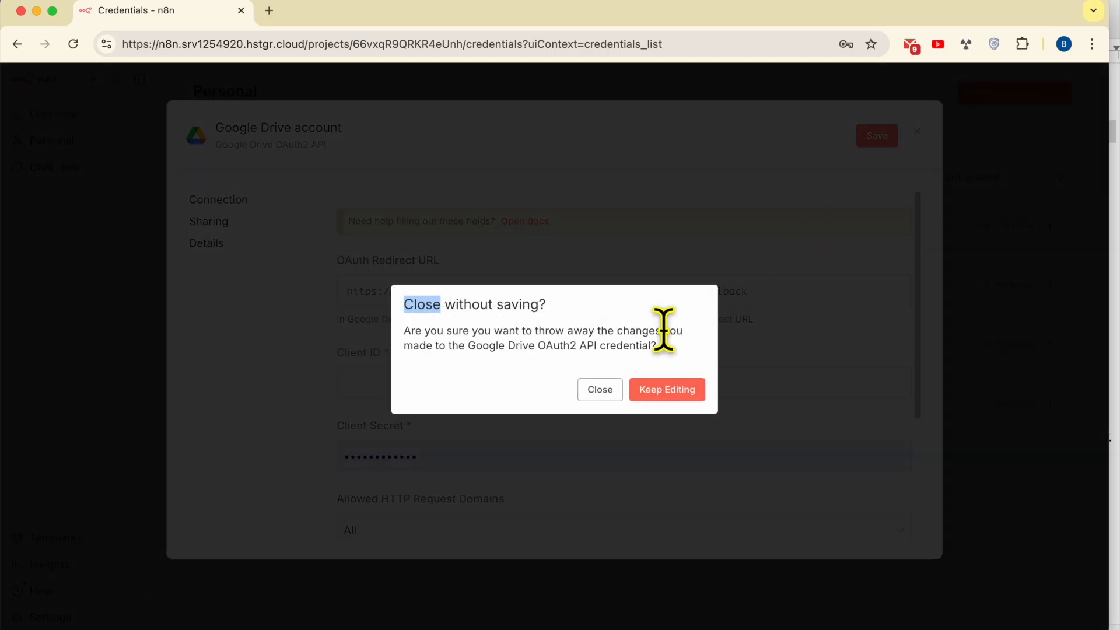
left_click(604, 390)
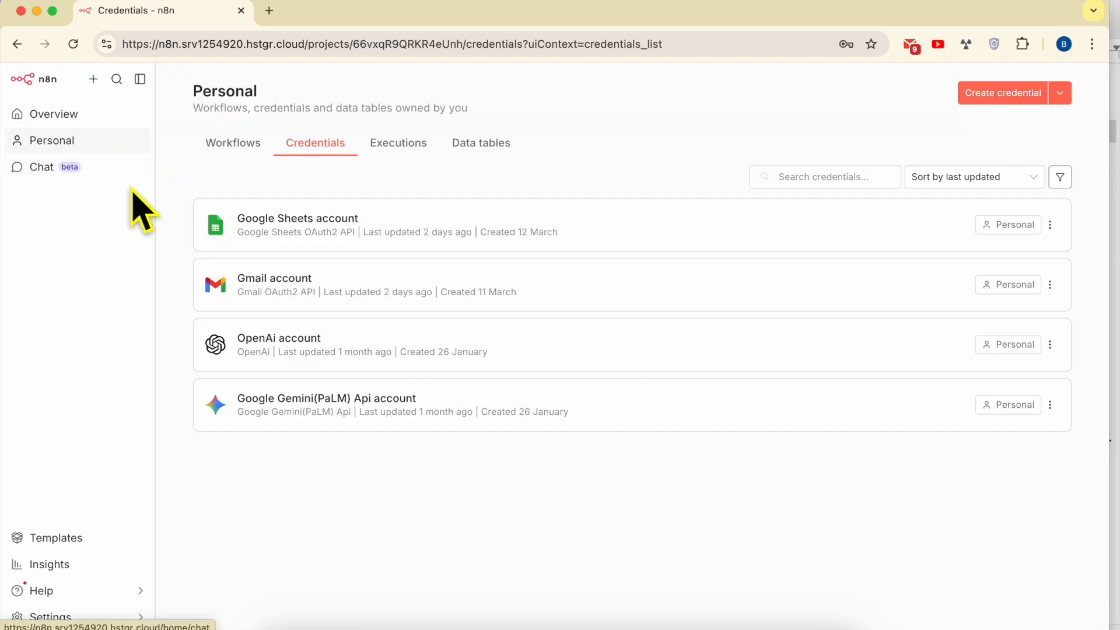
left_click(96, 114)
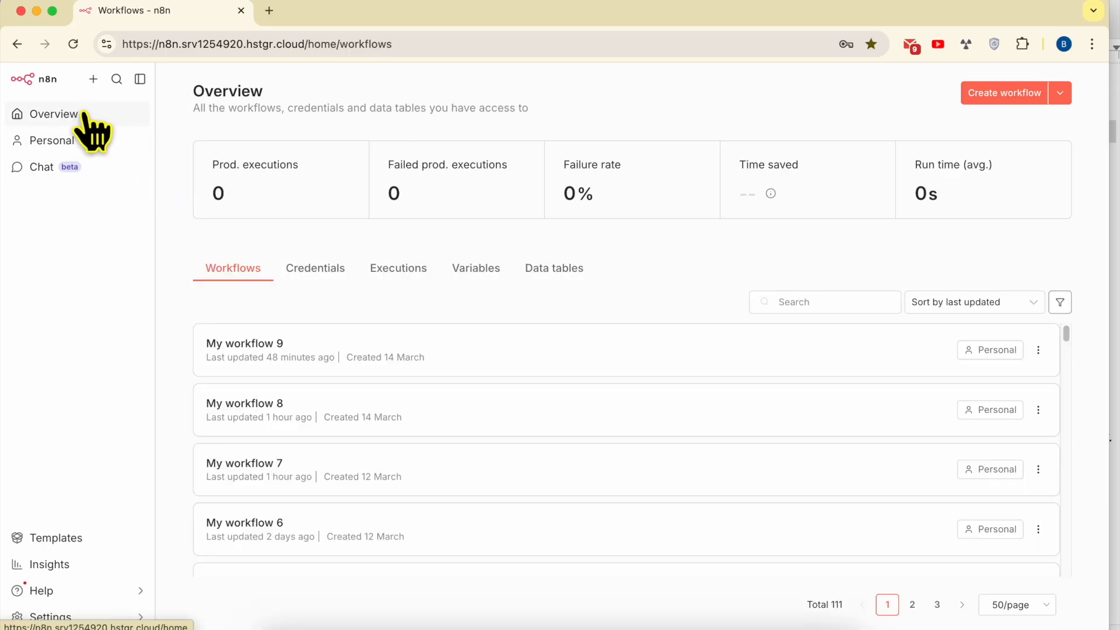
left_click(315, 270)
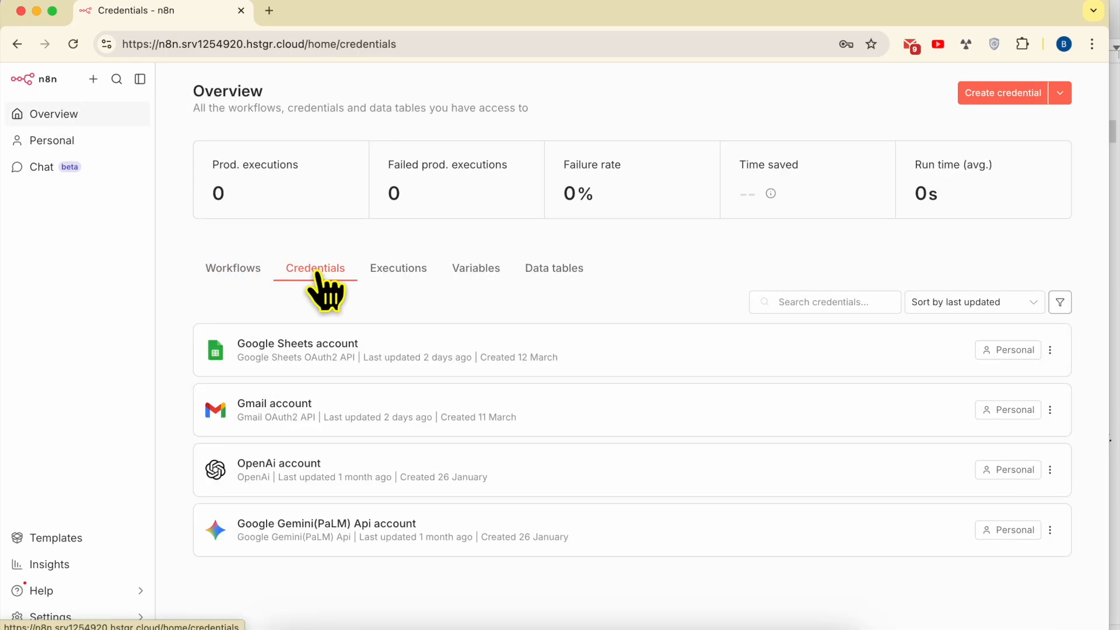
left_click(1018, 114)
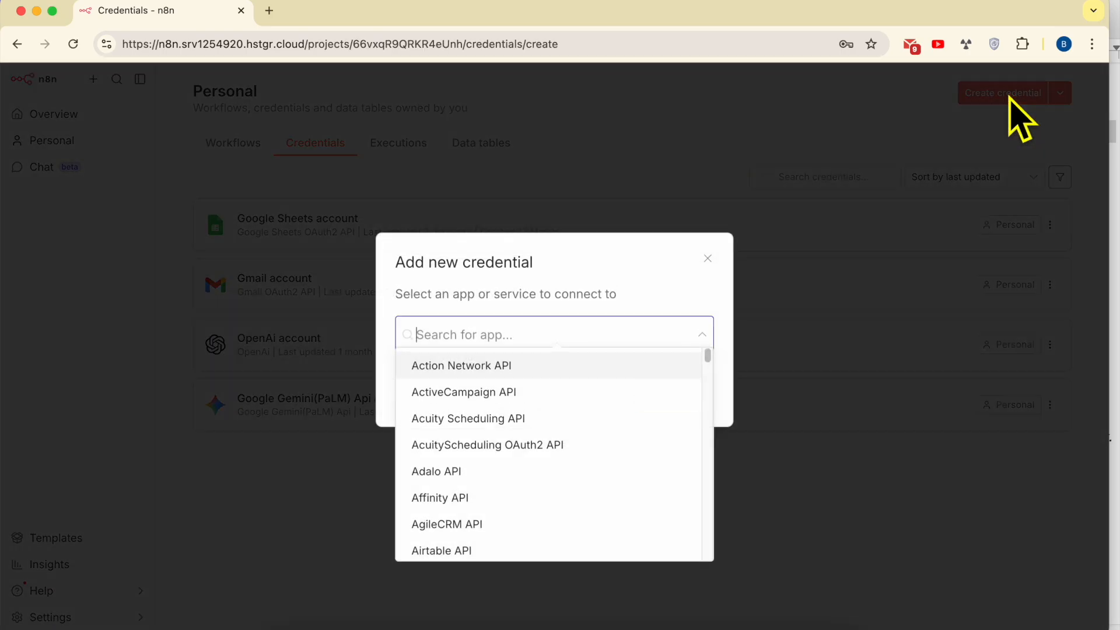
type("drive")
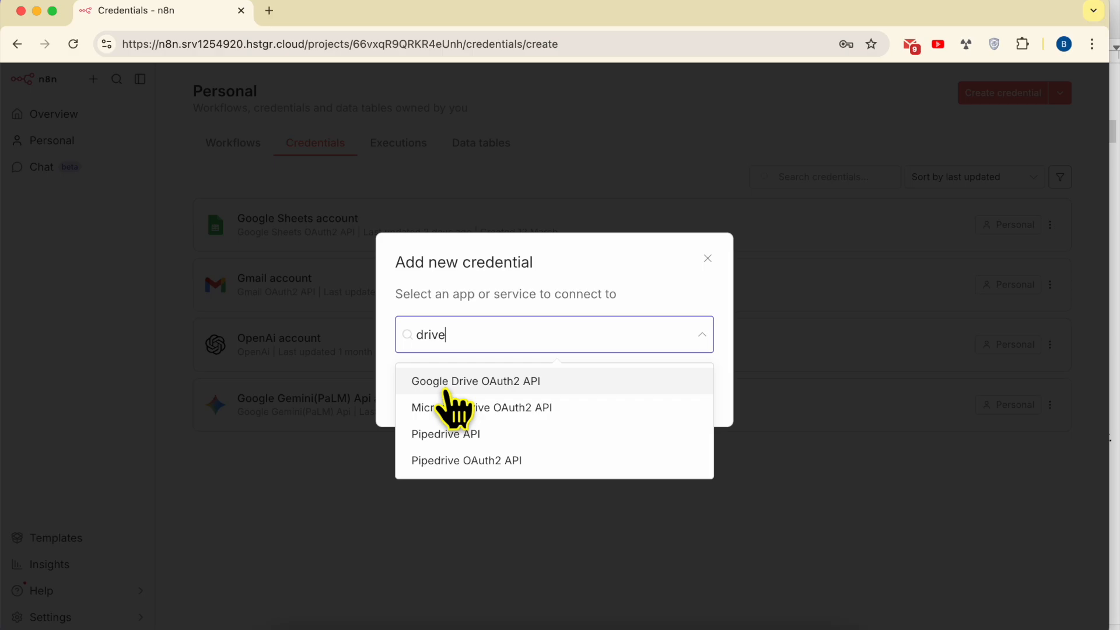
left_click(449, 383)
left_click(671, 392)
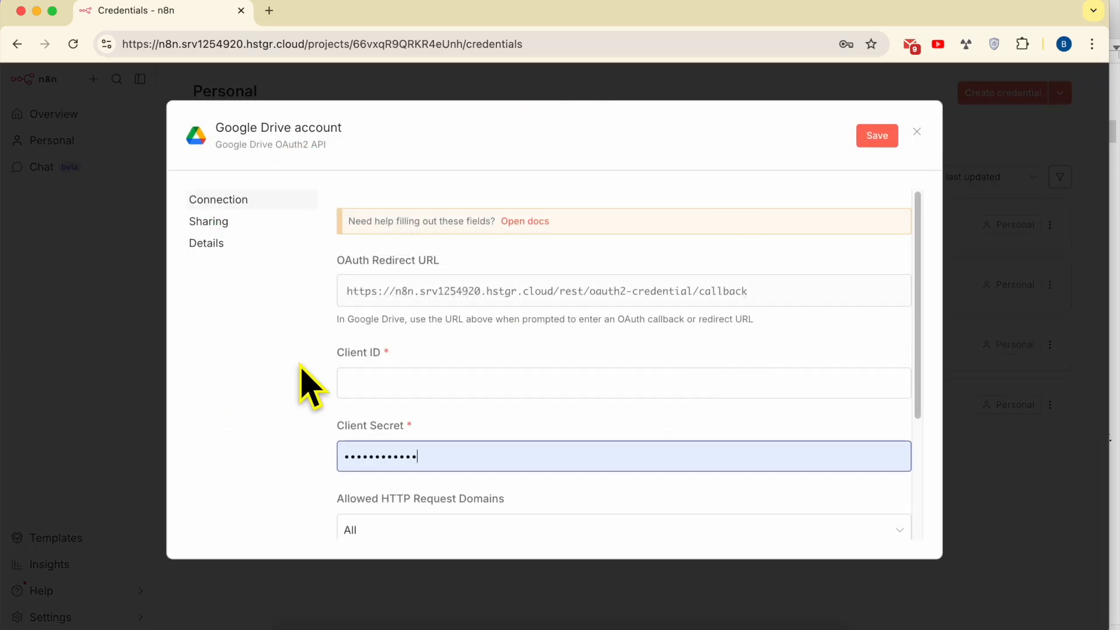
left_click(917, 133)
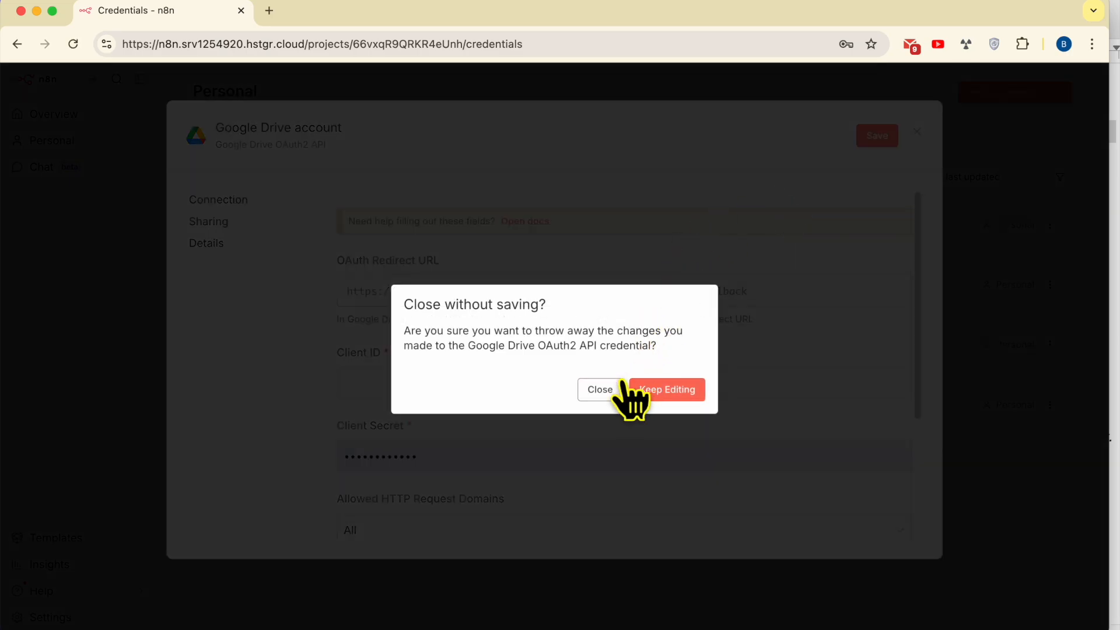
left_click(612, 387)
Create a new workflow from the Overview page and add a Trigger manually node as its first step
left_click(88, 116)
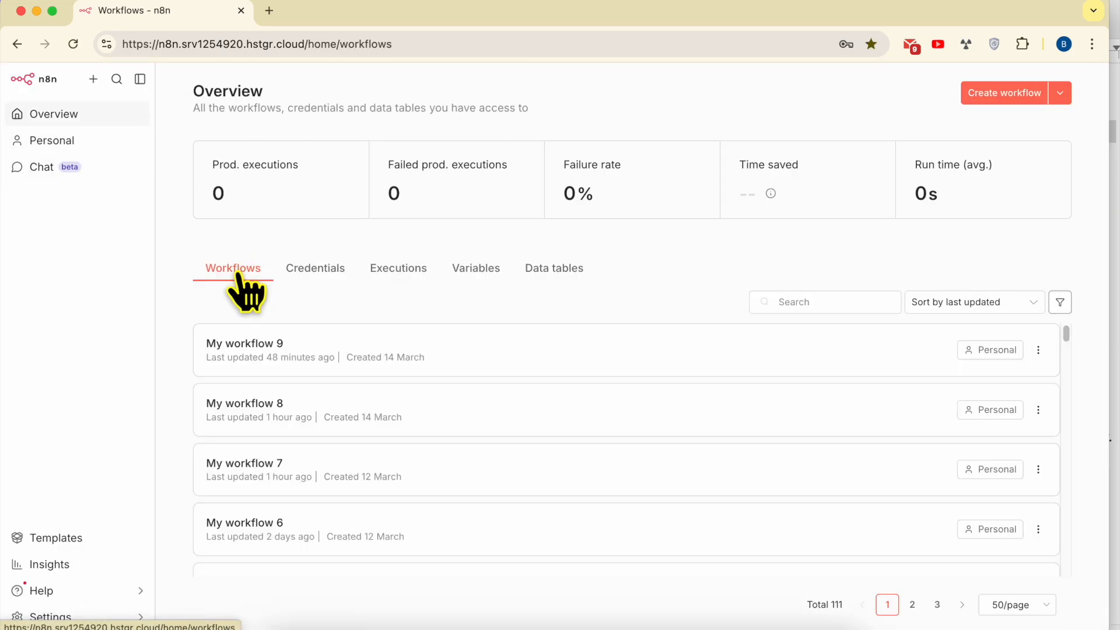
left_click(999, 98)
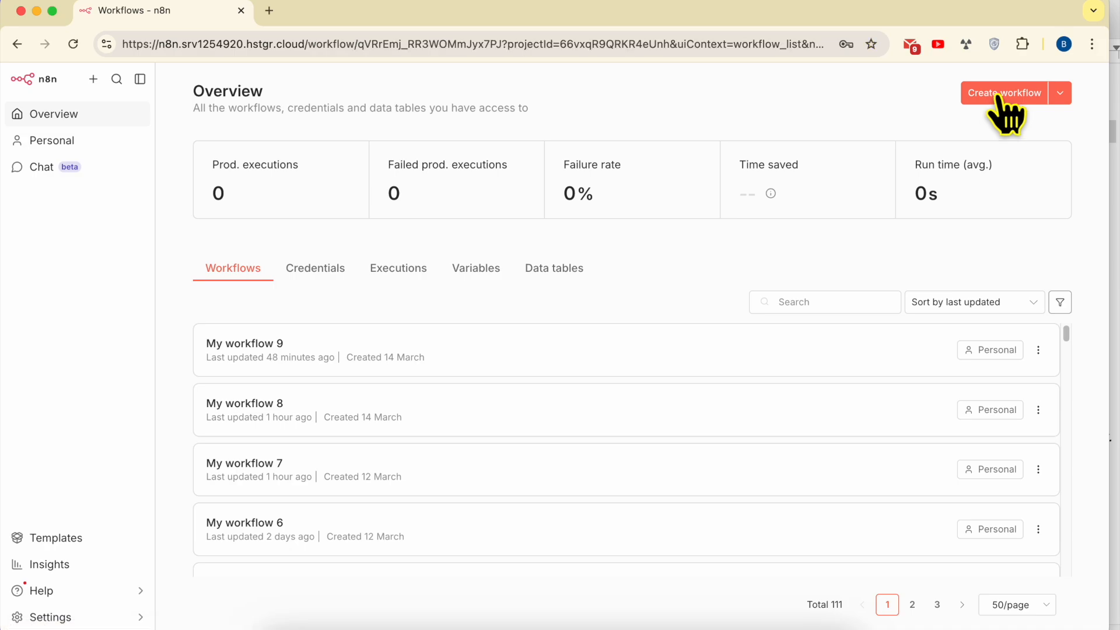
left_click(632, 340)
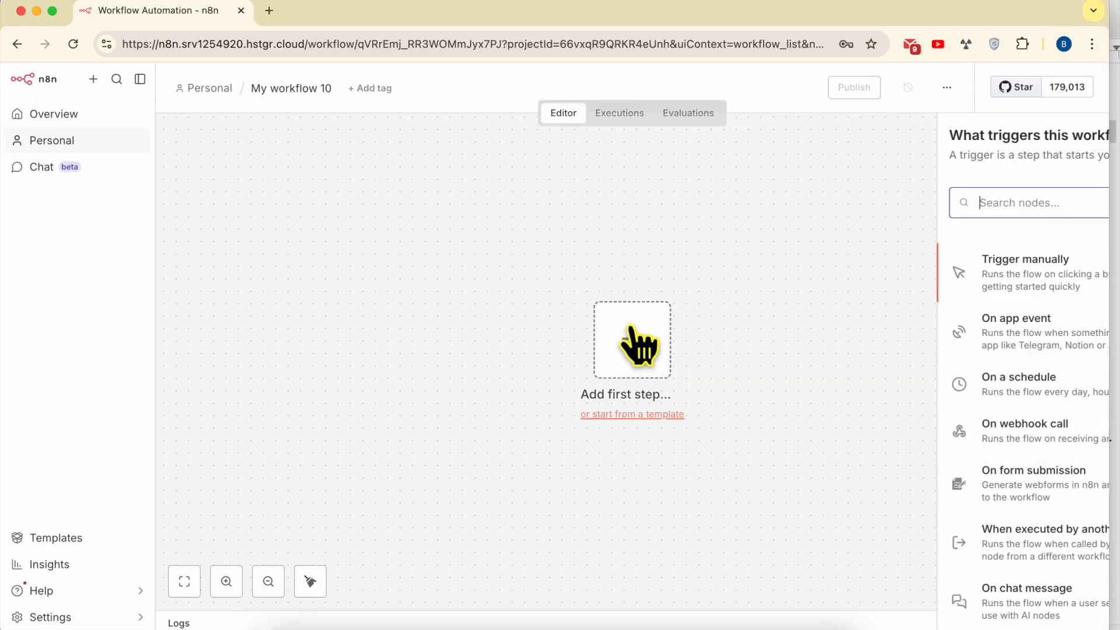
left_click(992, 285)
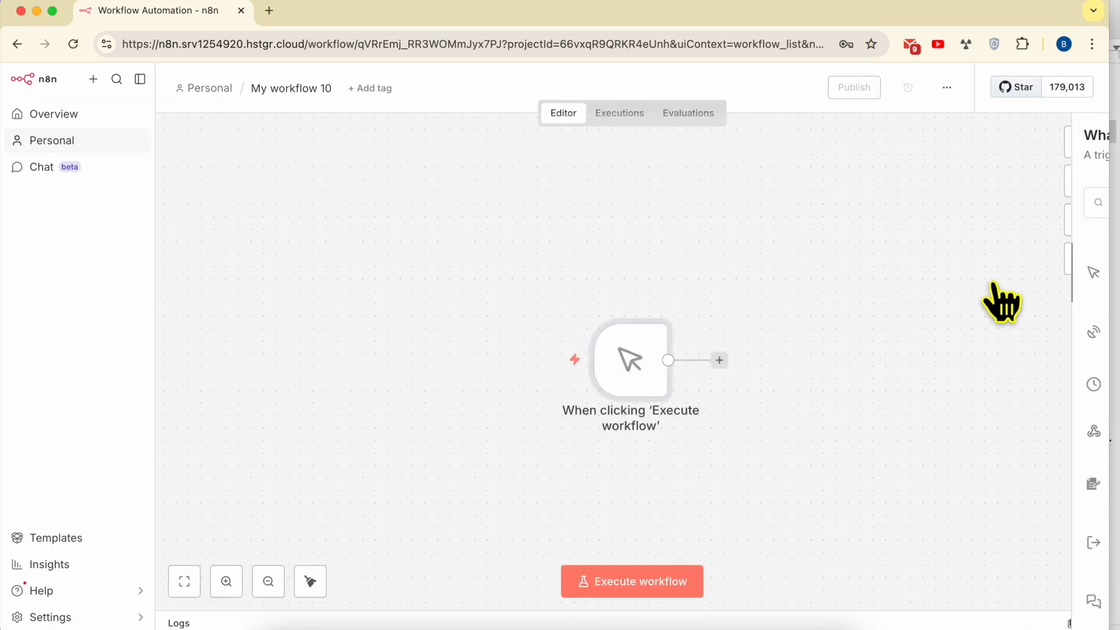
Add a Google Drive node with the Create folder action after the manual trigger
left_click(719, 361)
type("drive")
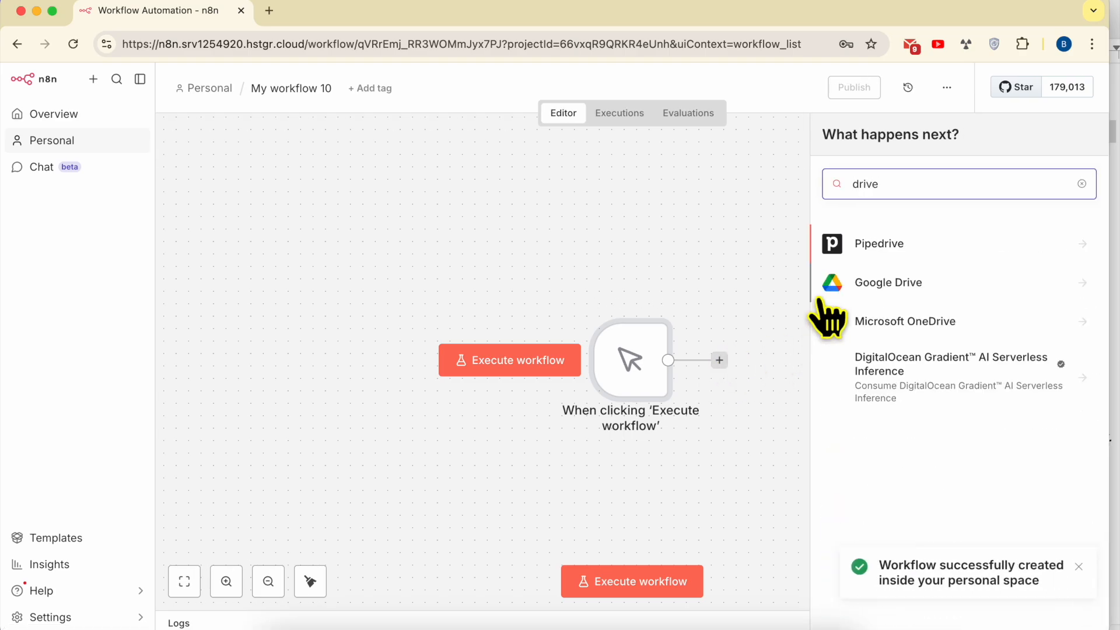
left_click(896, 283)
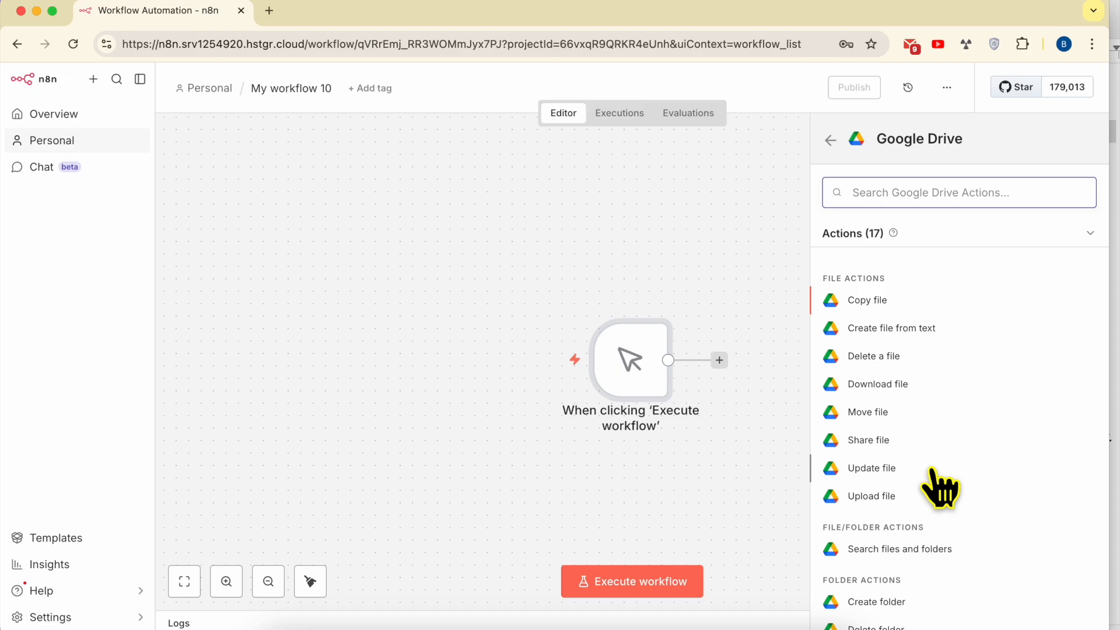
scroll(922, 513, "down", 2)
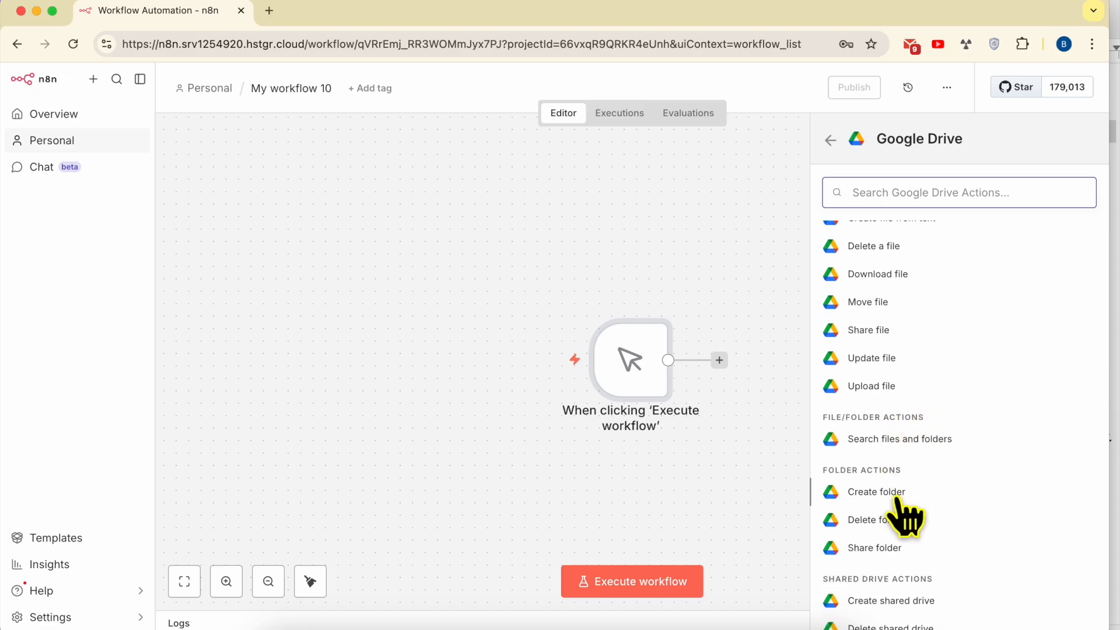
left_click(913, 492)
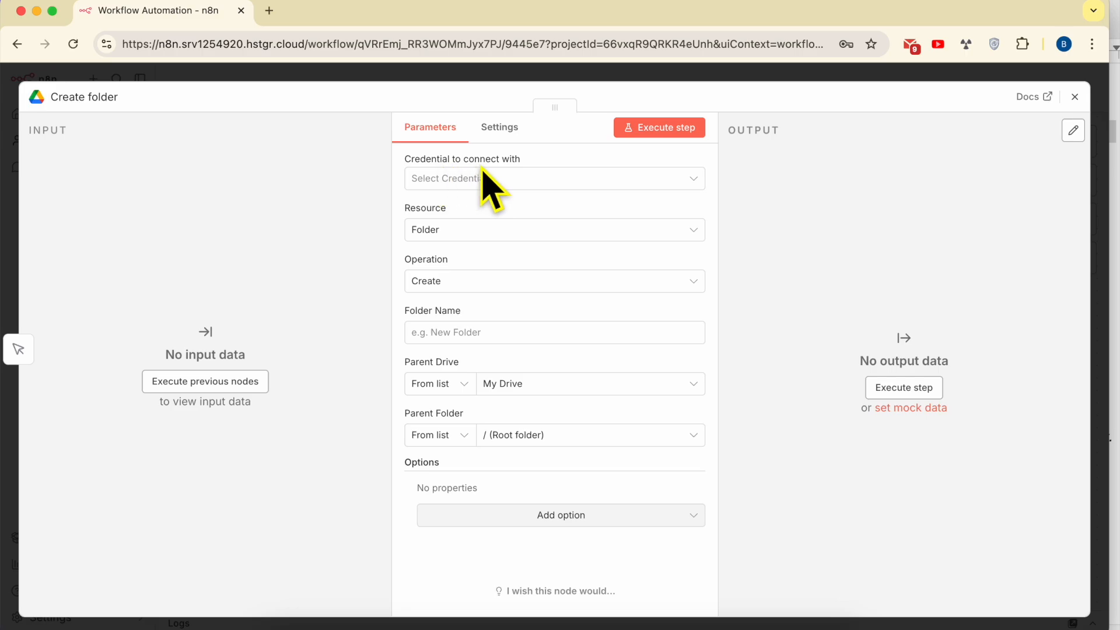
Start a new Google Drive credential for the Create folder node and examine its Client ID and Client Secret fields
left_click(510, 182)
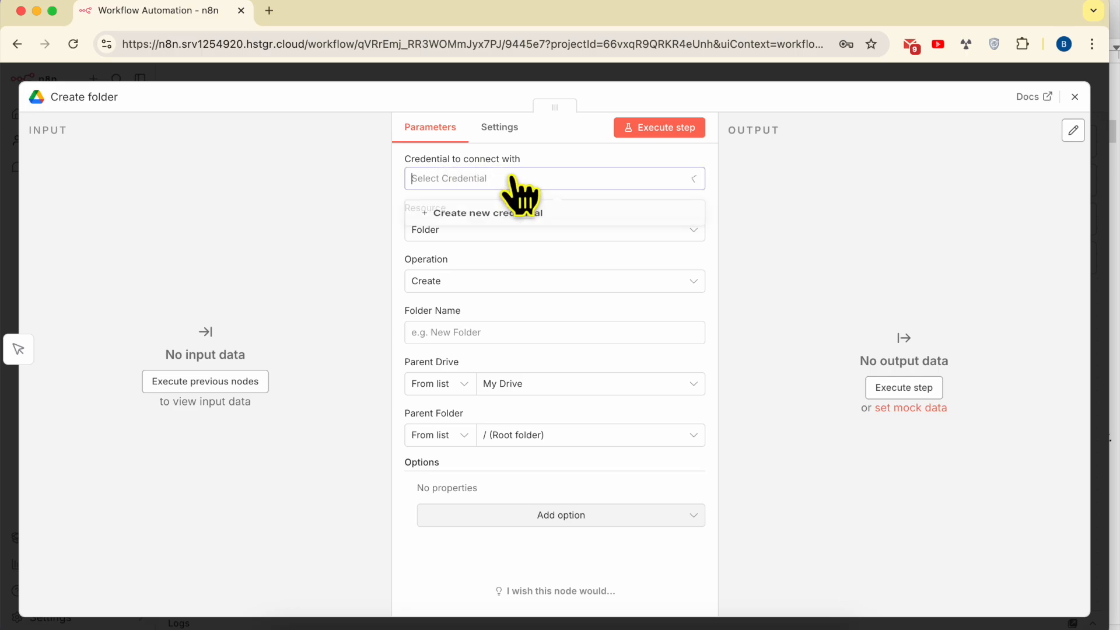
left_click(484, 217)
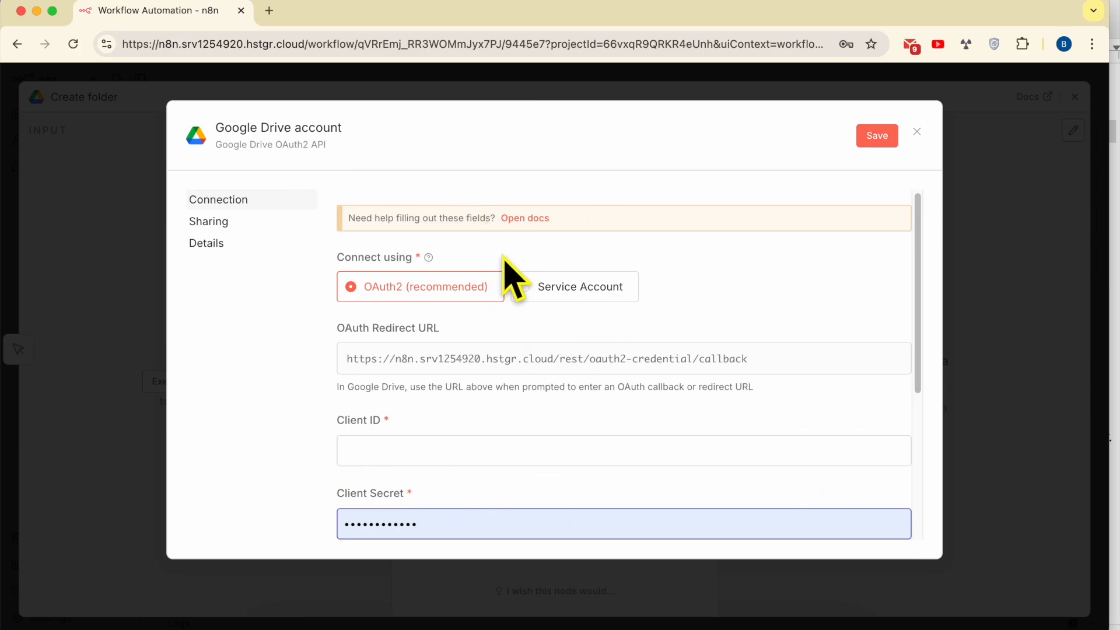
scroll(468, 325, "down", 5)
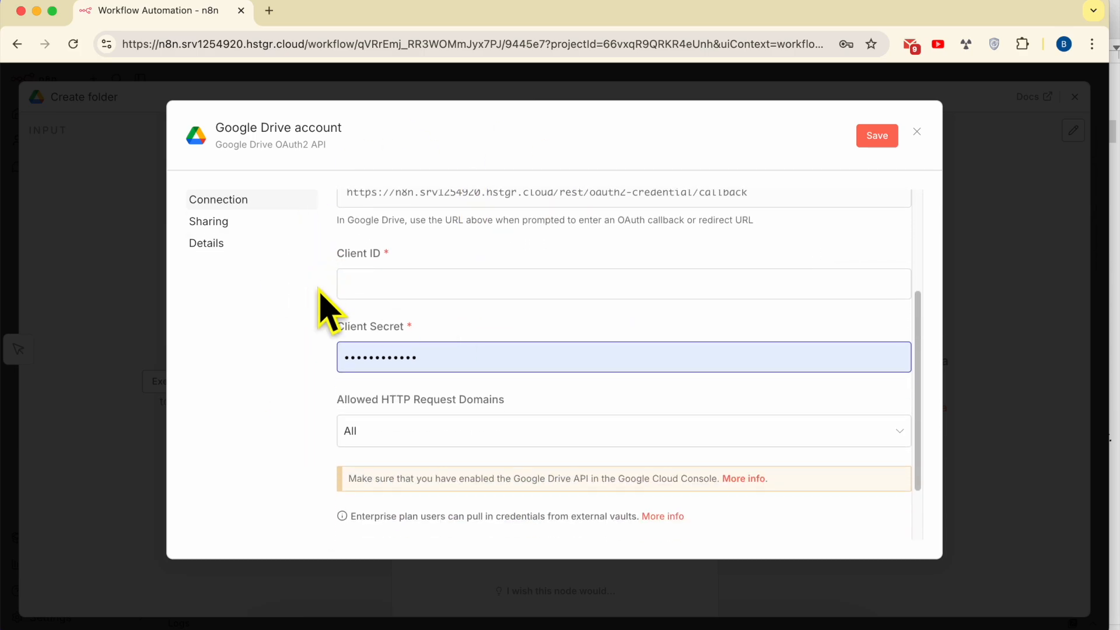
triple_click(365, 255)
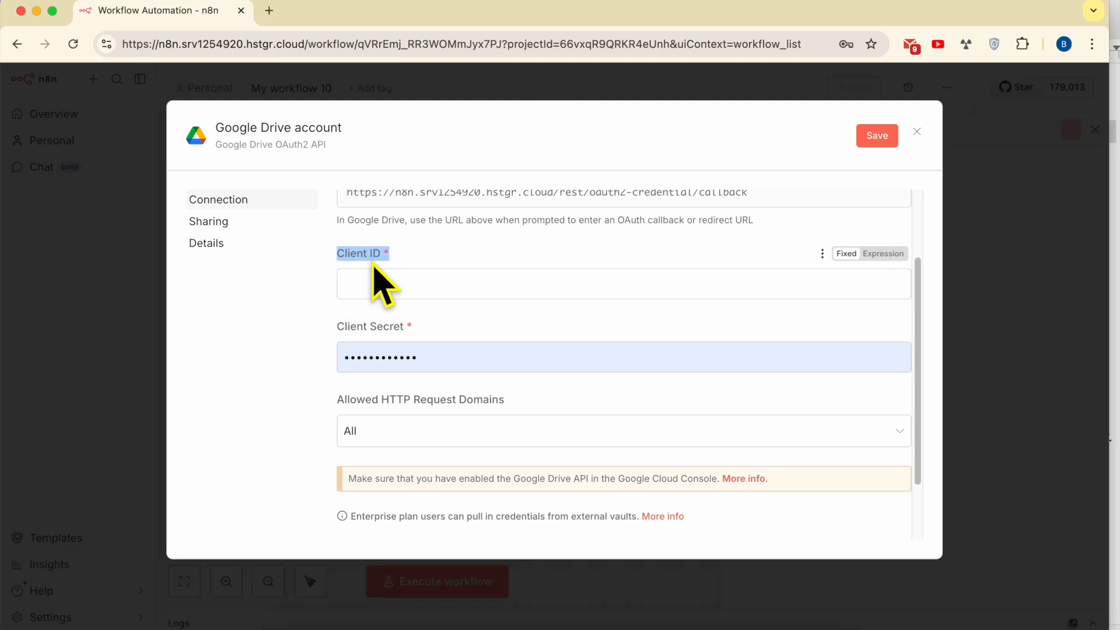
left_click(369, 333)
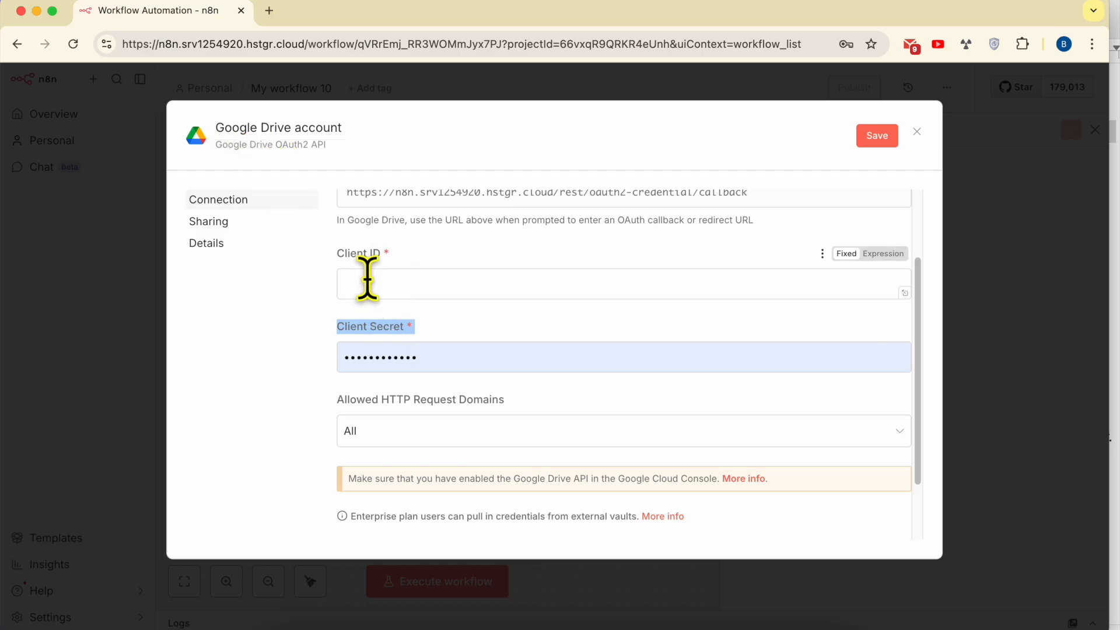
Switch to the notes and review Step #5 on connecting the credentials and Step #1 on creating a Google Cloud project
left_click(373, 628)
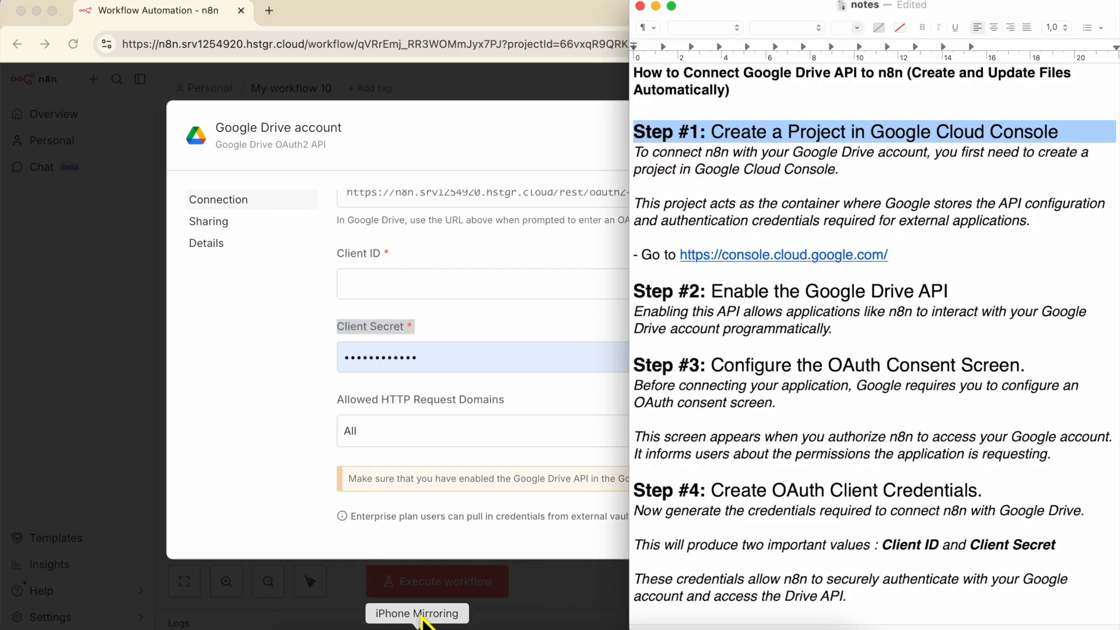
scroll(754, 362, "down", 8)
triple_click(739, 383)
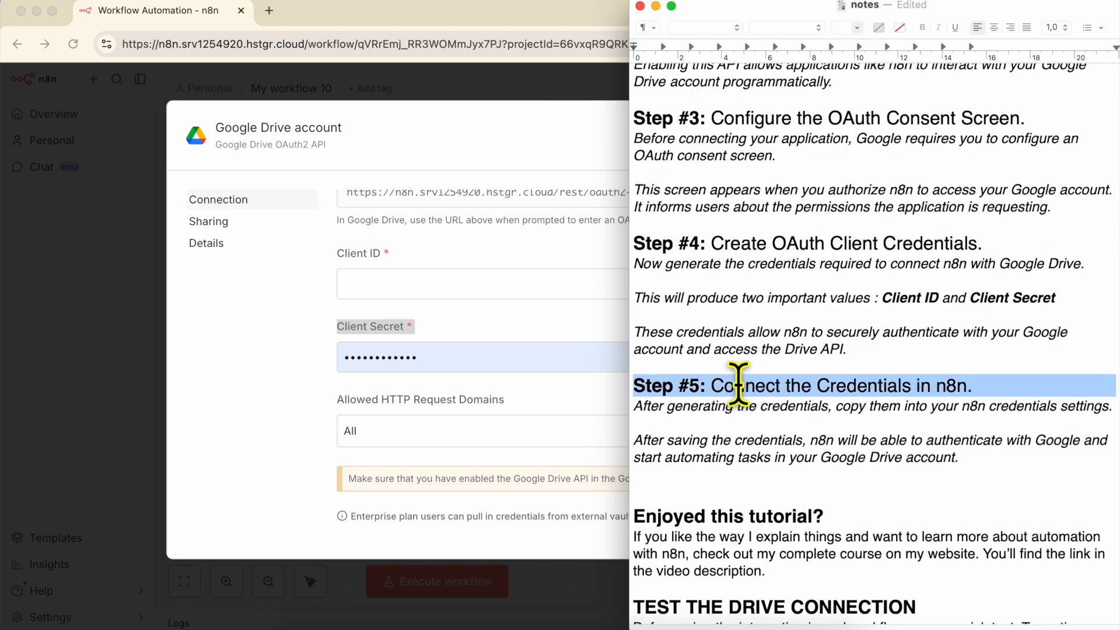
left_click(825, 463, "shift")
scroll(840, 430, "up", 8)
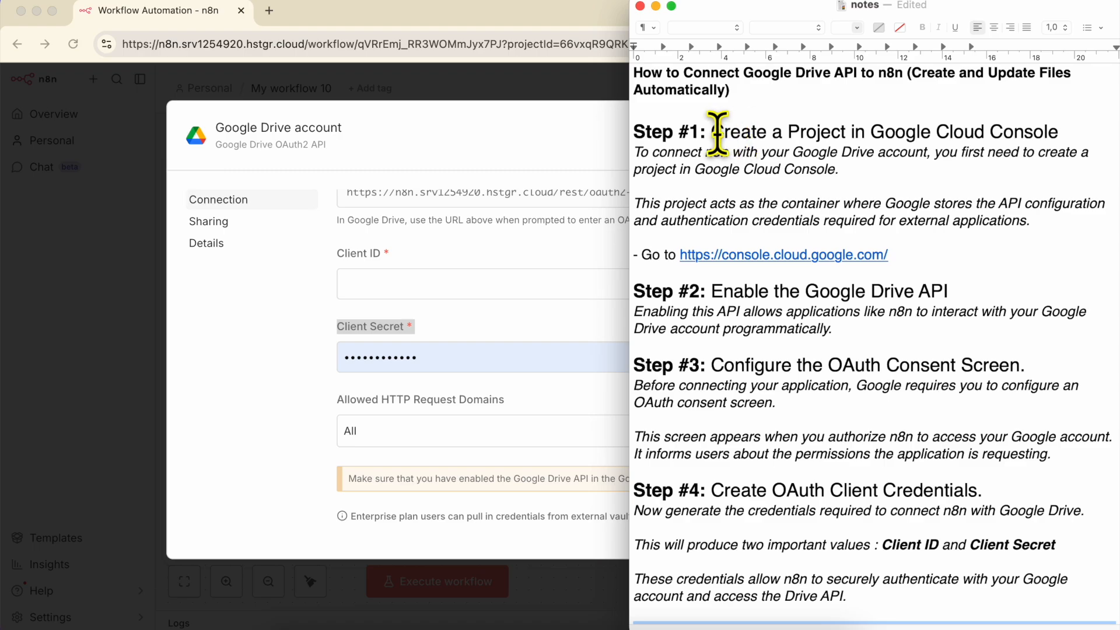
left_click_drag(711, 132, 1068, 122)
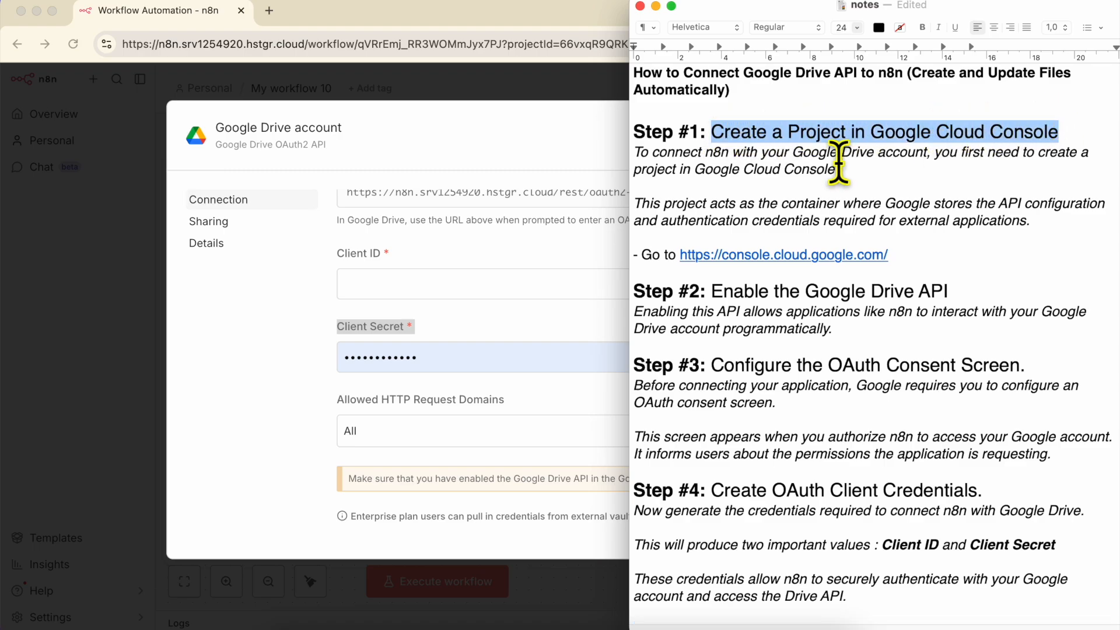
triple_click(678, 158)
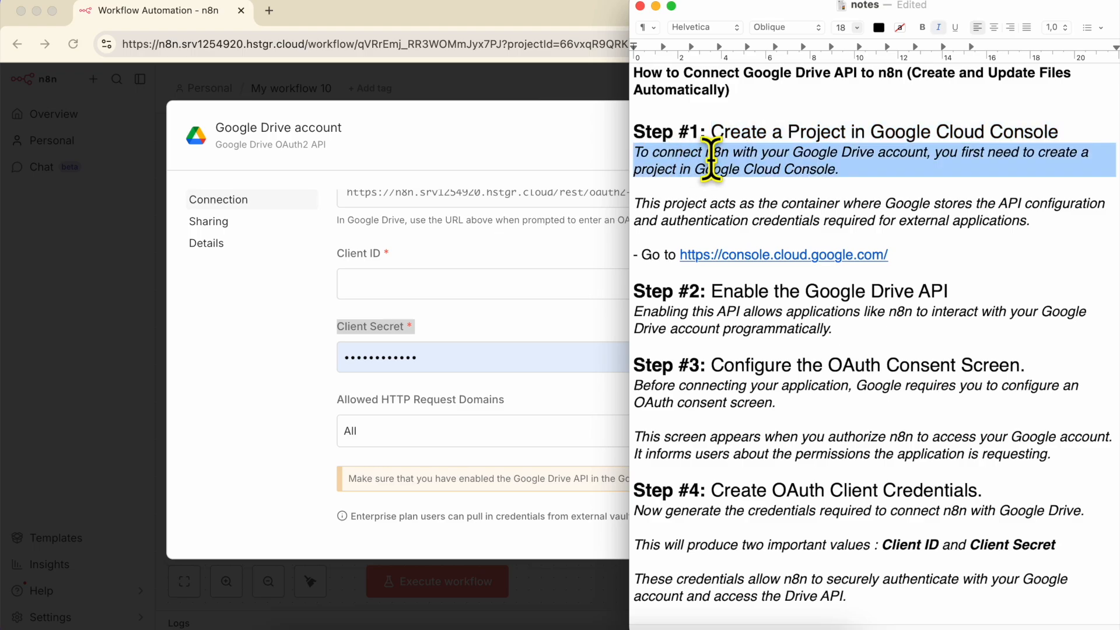
triple_click(757, 133)
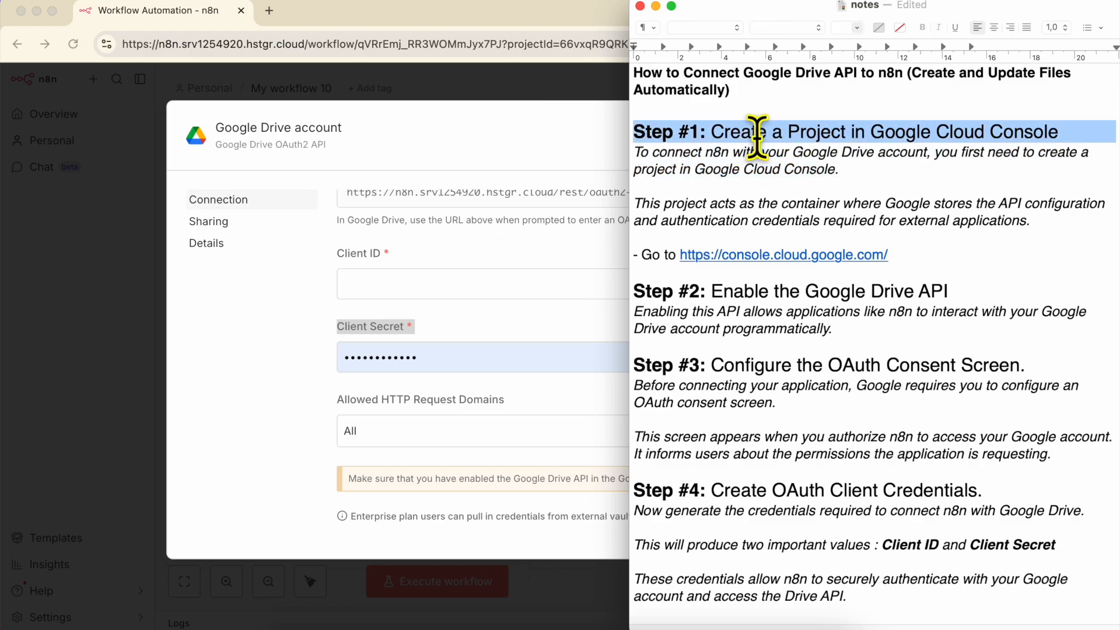
Read the notes' Step #1 explanation of what the Google Cloud project is for
triple_click(750, 170)
left_click_drag(750, 169, 747, 212)
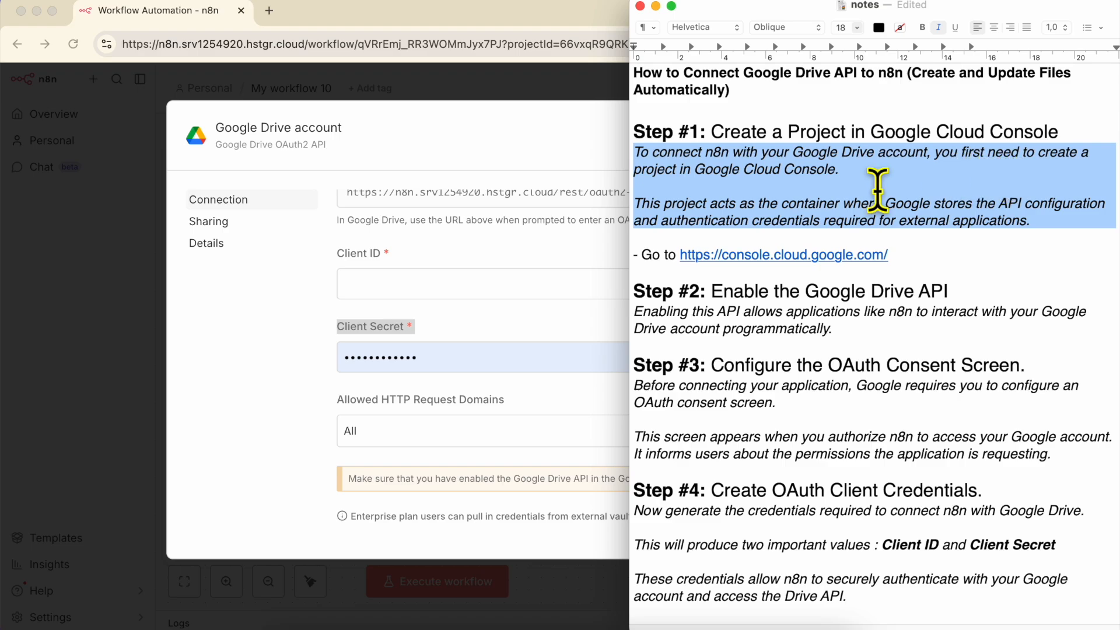
double_click(683, 221)
triple_click(682, 220)
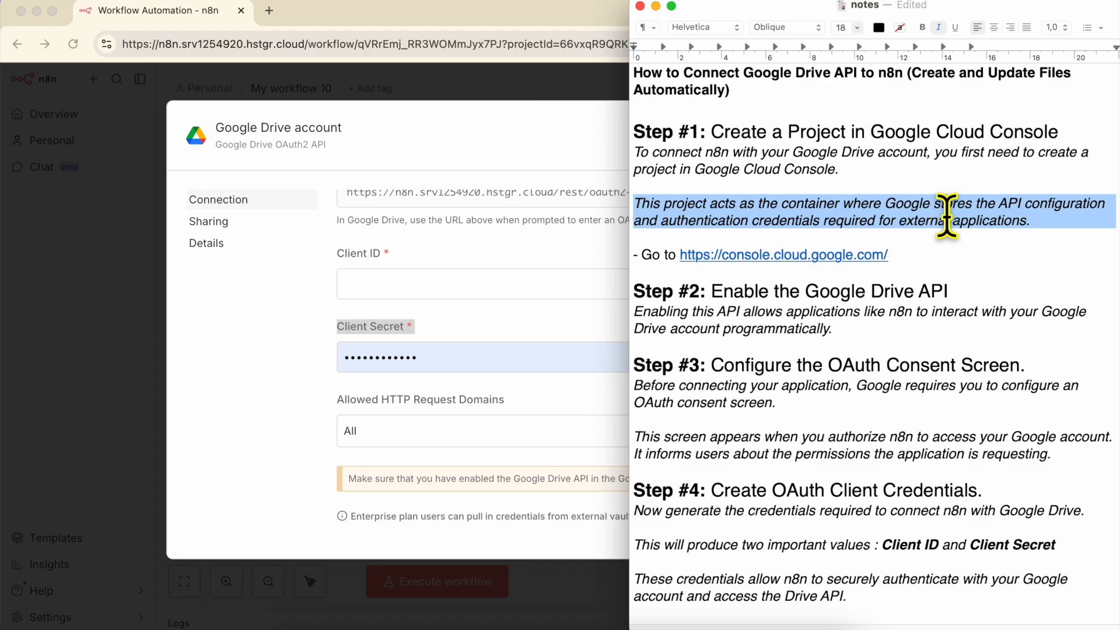
left_click_drag(729, 135, 1047, 125)
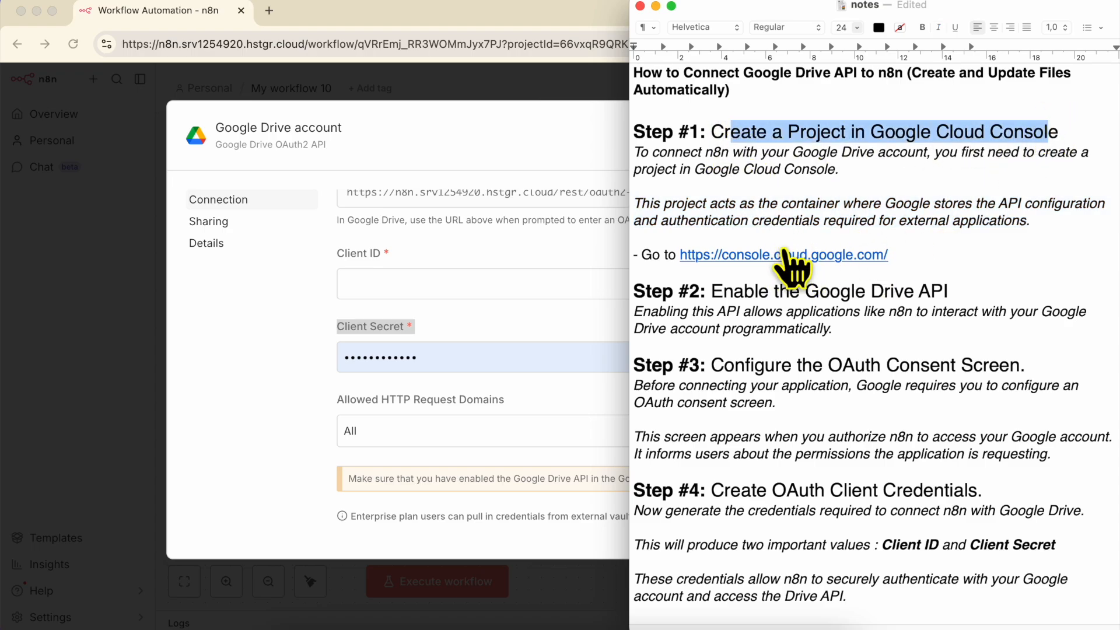
Open Google Cloud Console from the link in the notes and create a new project named n8n-drive
left_click(759, 263)
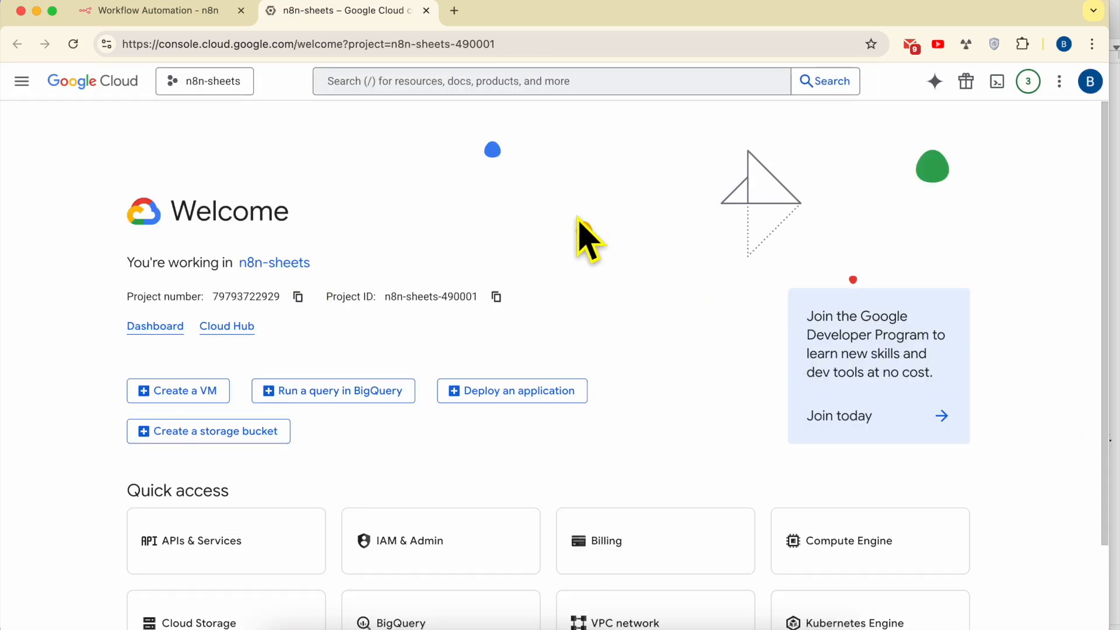
left_click(233, 93)
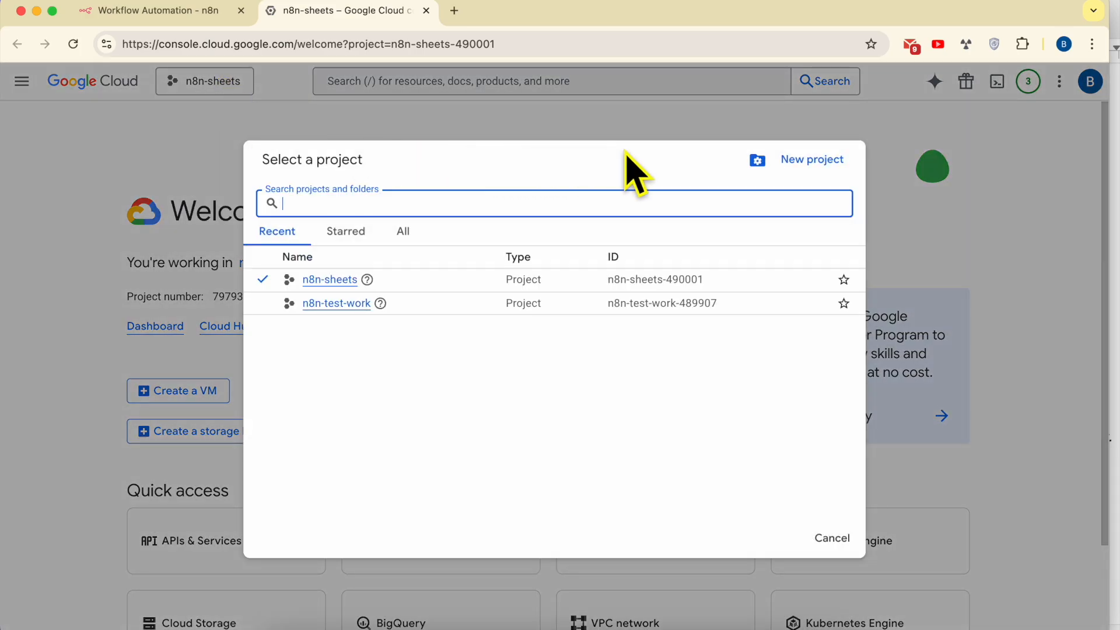
left_click(797, 166)
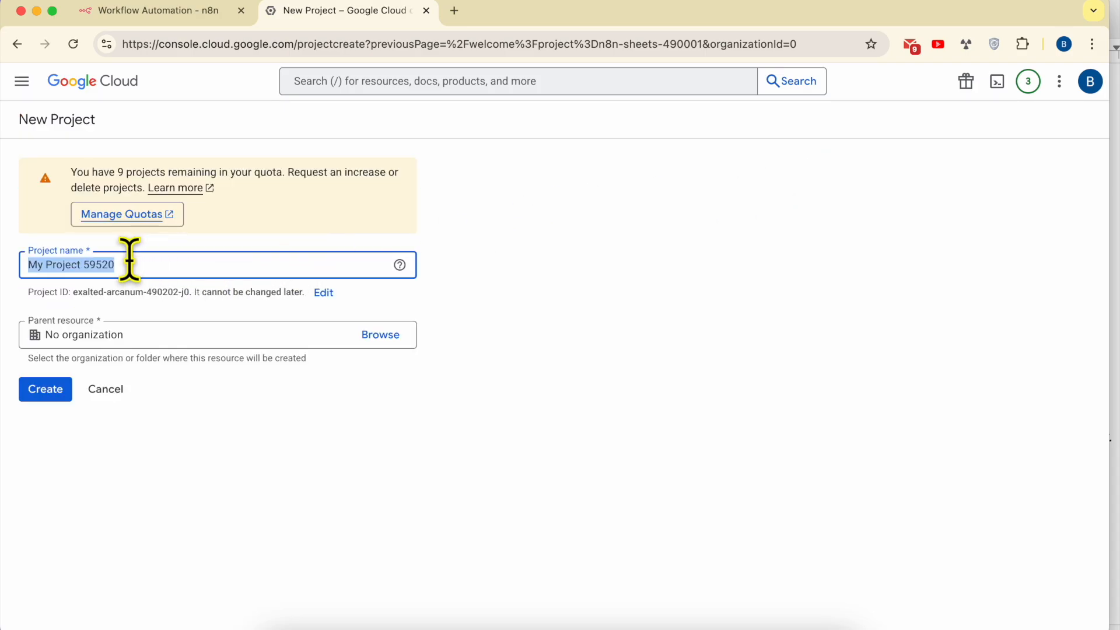
type("n8n")
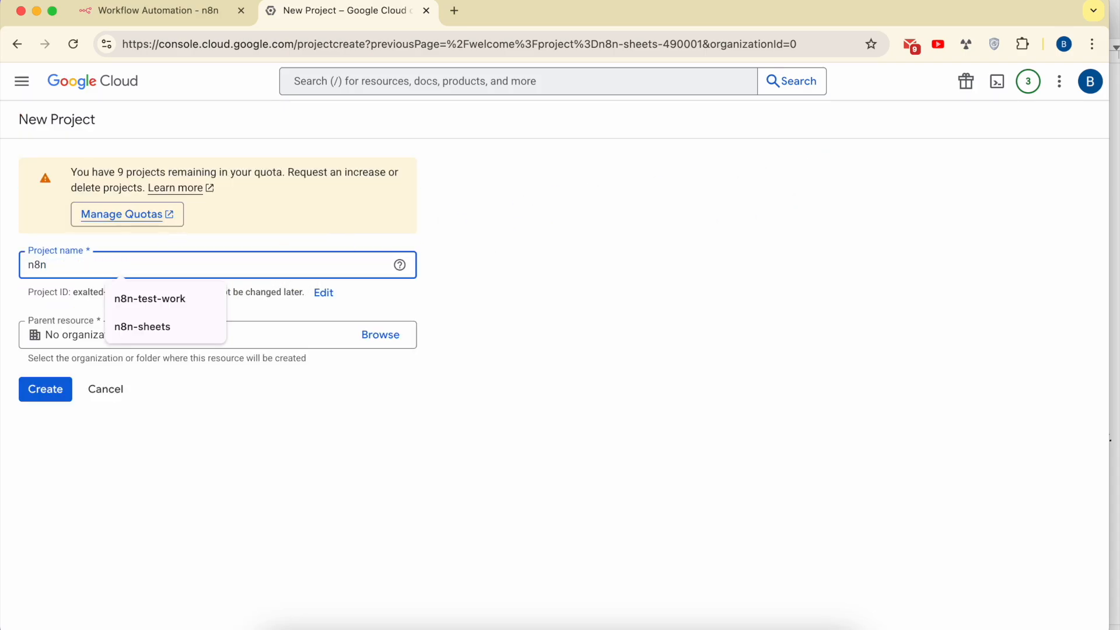
type("-drive")
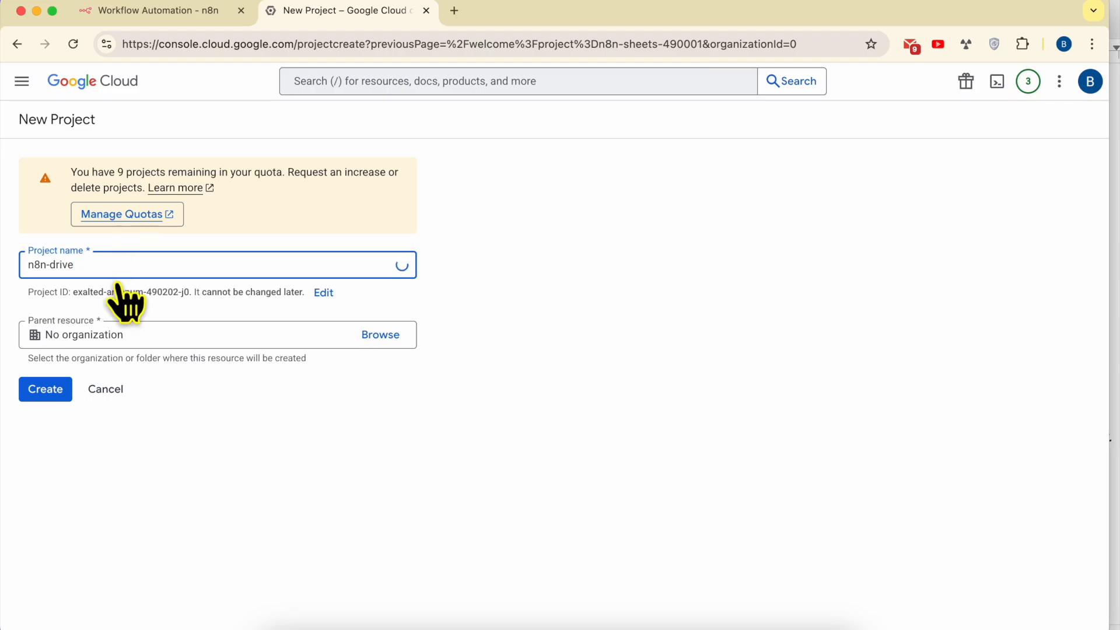
left_click(42, 391)
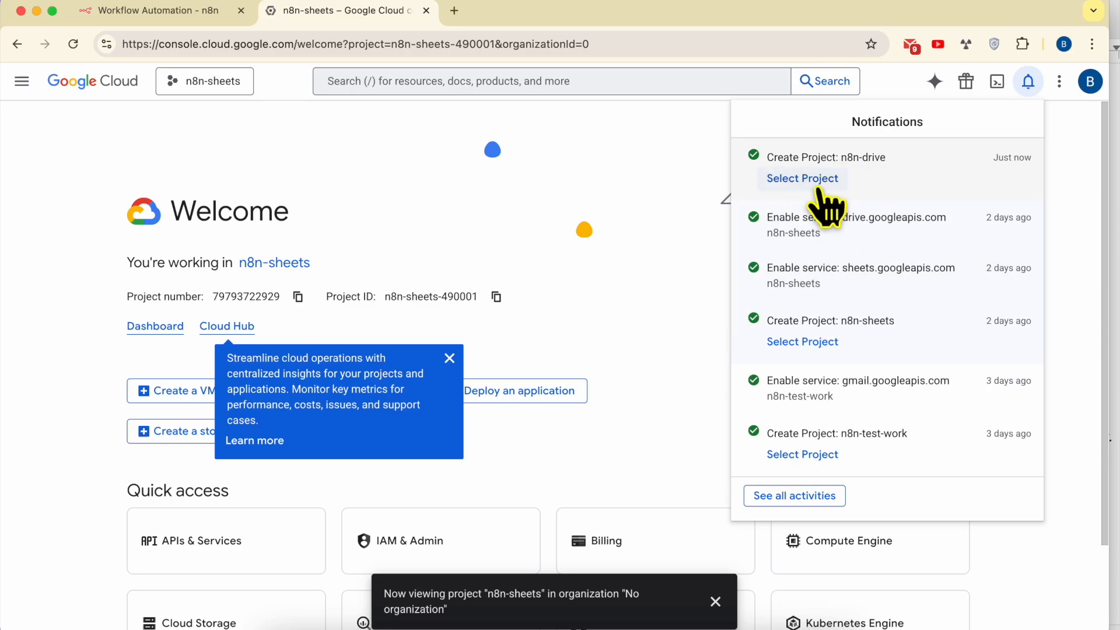
Switch the console to the n8n-drive project and dismiss the pop-up messages on its Welcome page
left_click(680, 195)
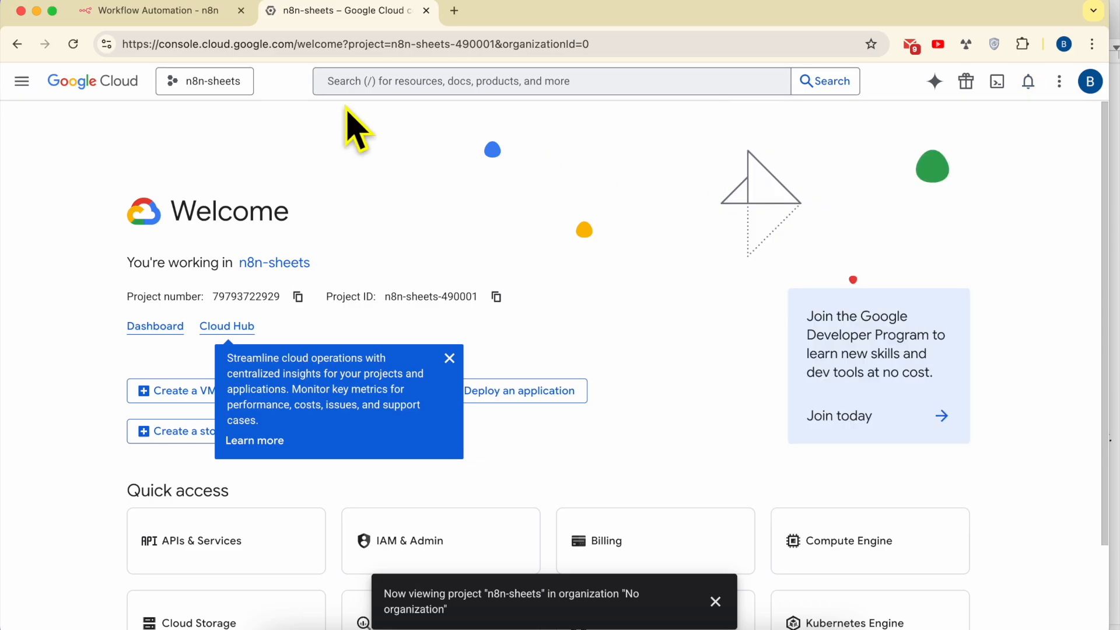
left_click(227, 85)
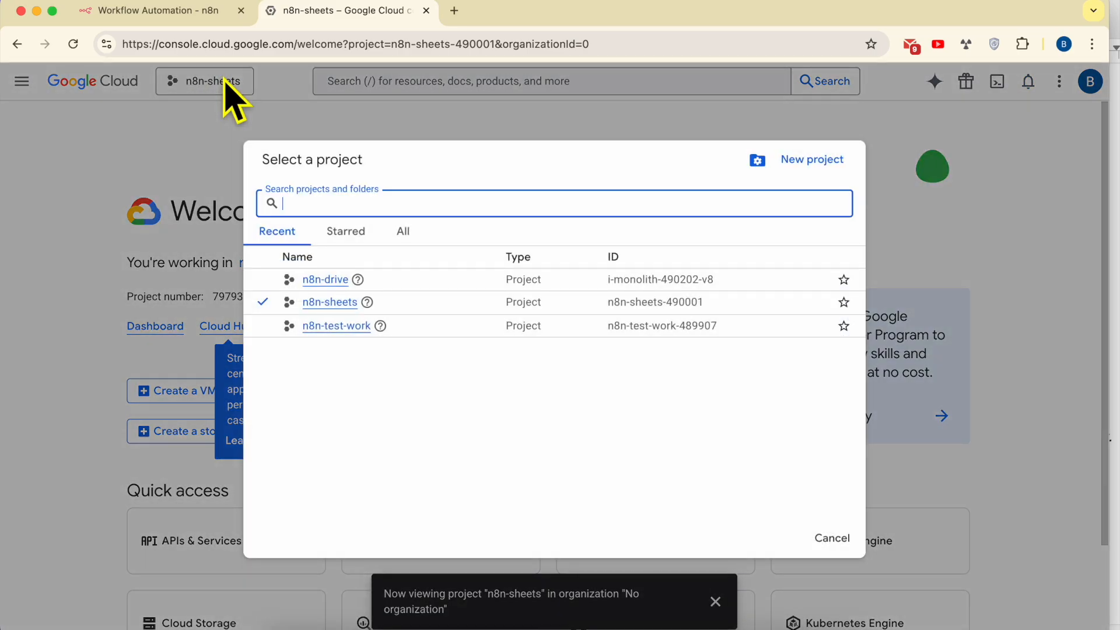
left_click(326, 281)
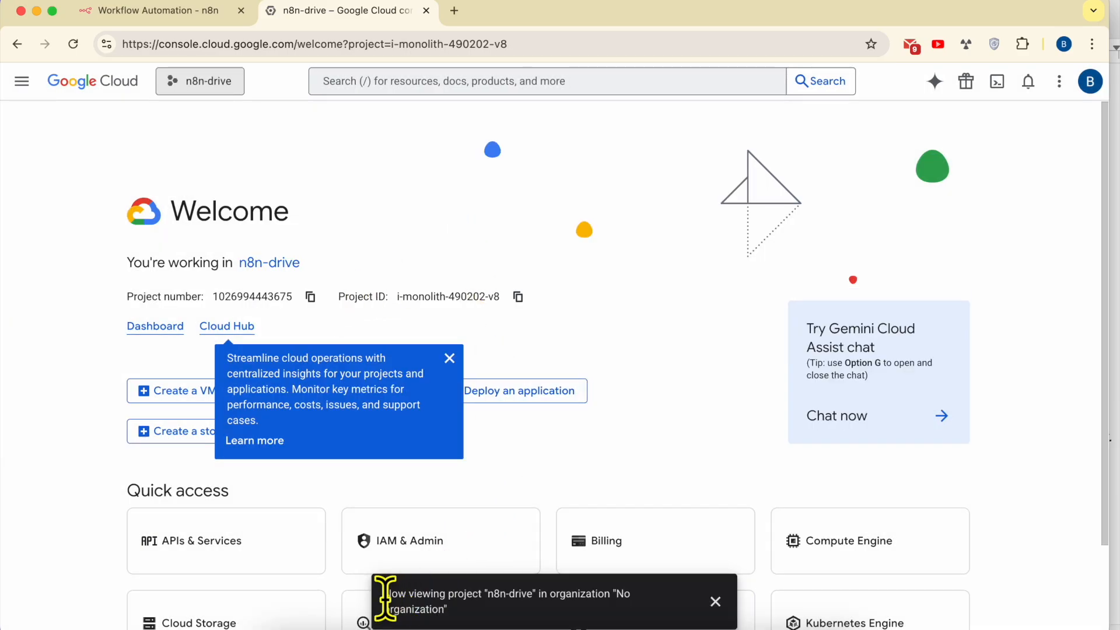
left_click_drag(422, 595, 630, 611)
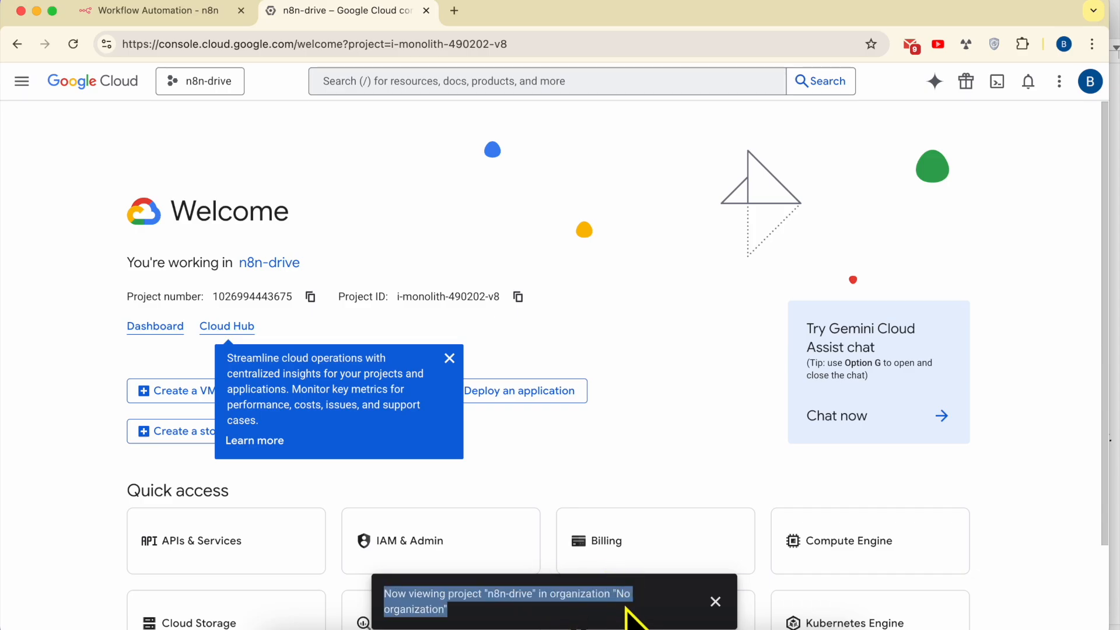
left_click(716, 602)
left_click(450, 359)
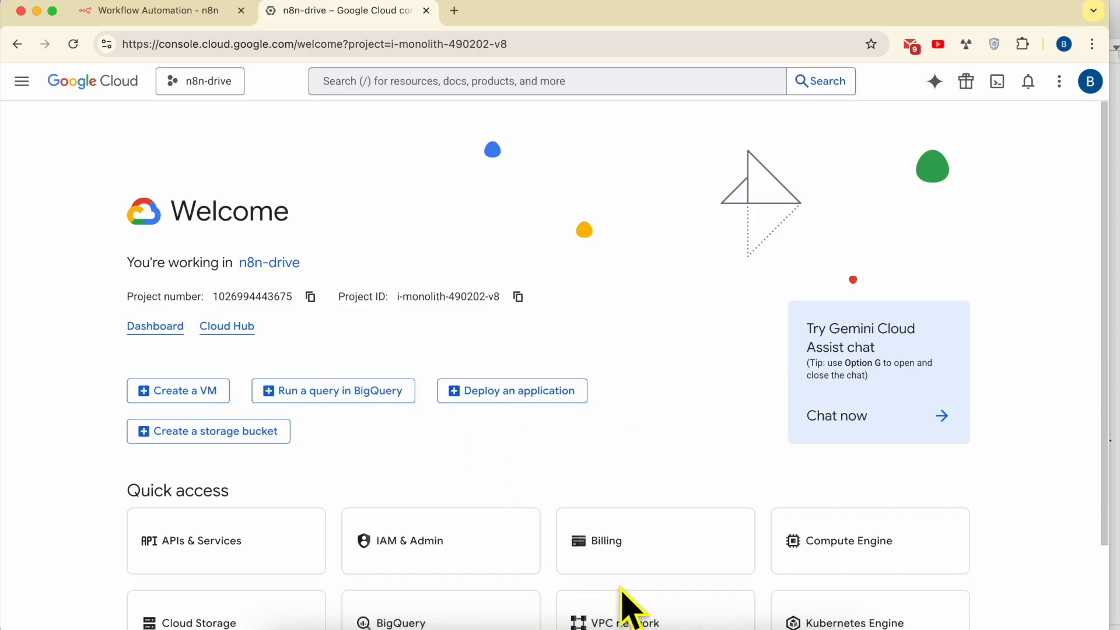
Switch to the notes and review Step #2 on enabling the Google Drive API
left_click(371, 625)
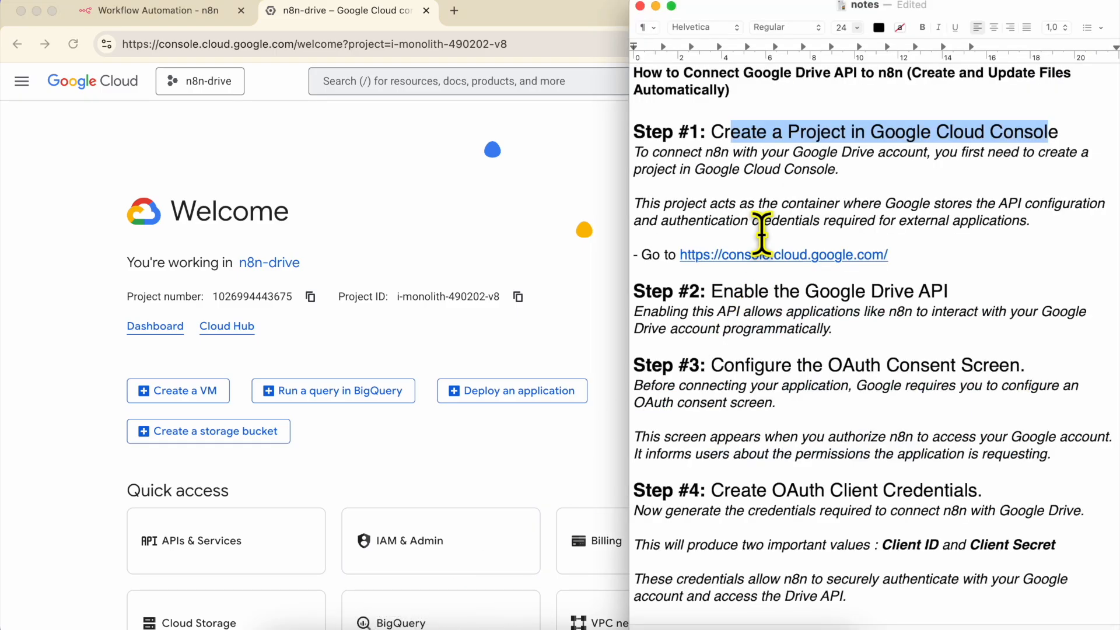
triple_click(740, 293)
scroll(775, 309, "down", 4)
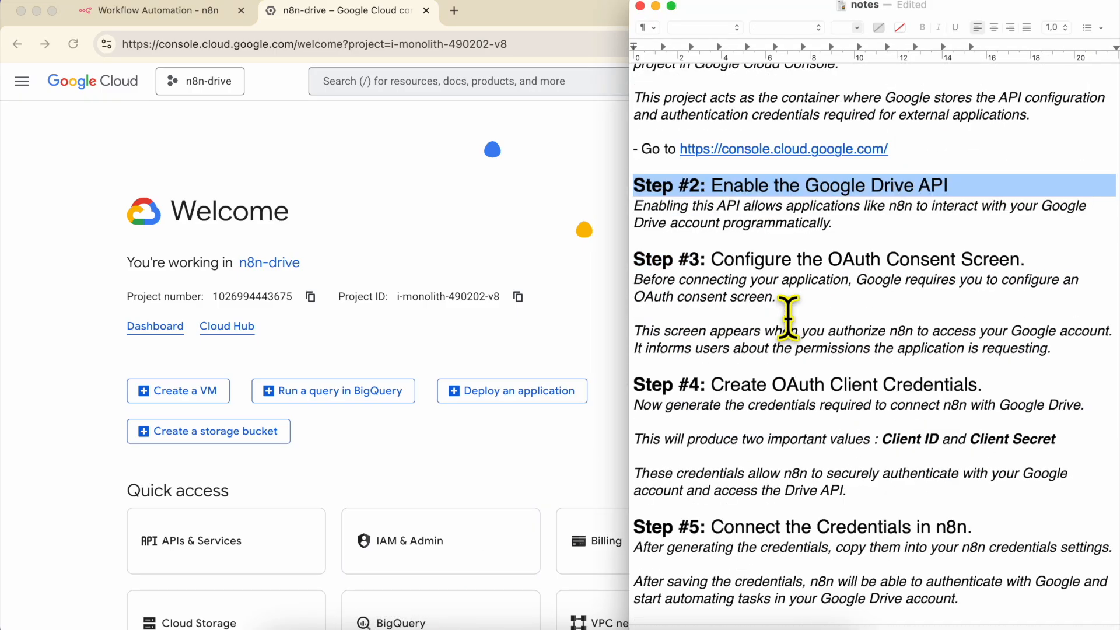
scroll(787, 318, "down", 4)
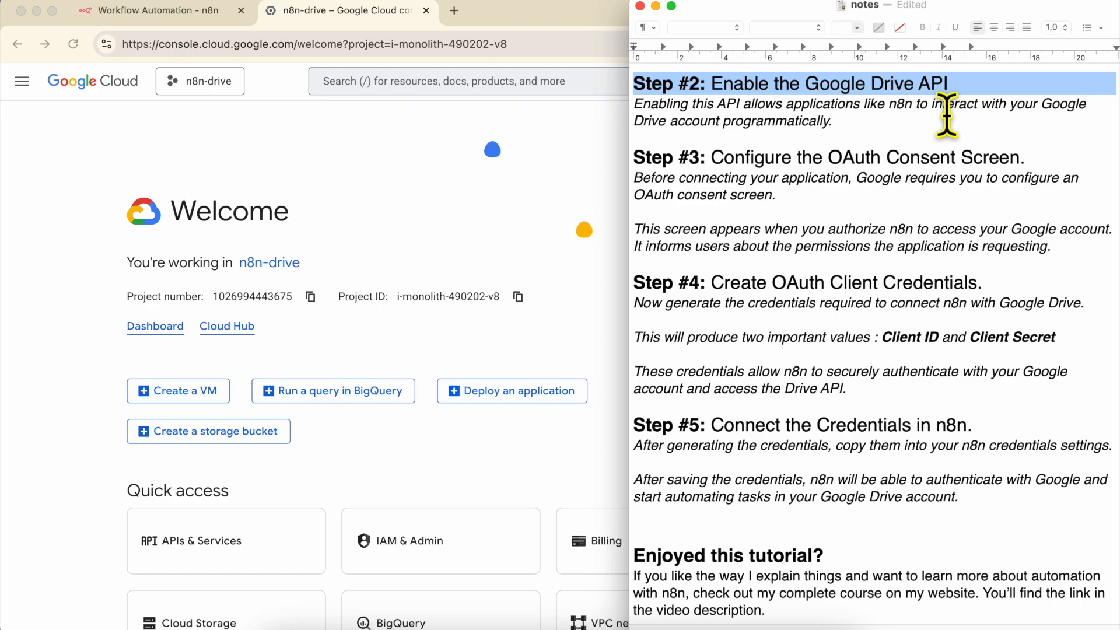
triple_click(744, 117)
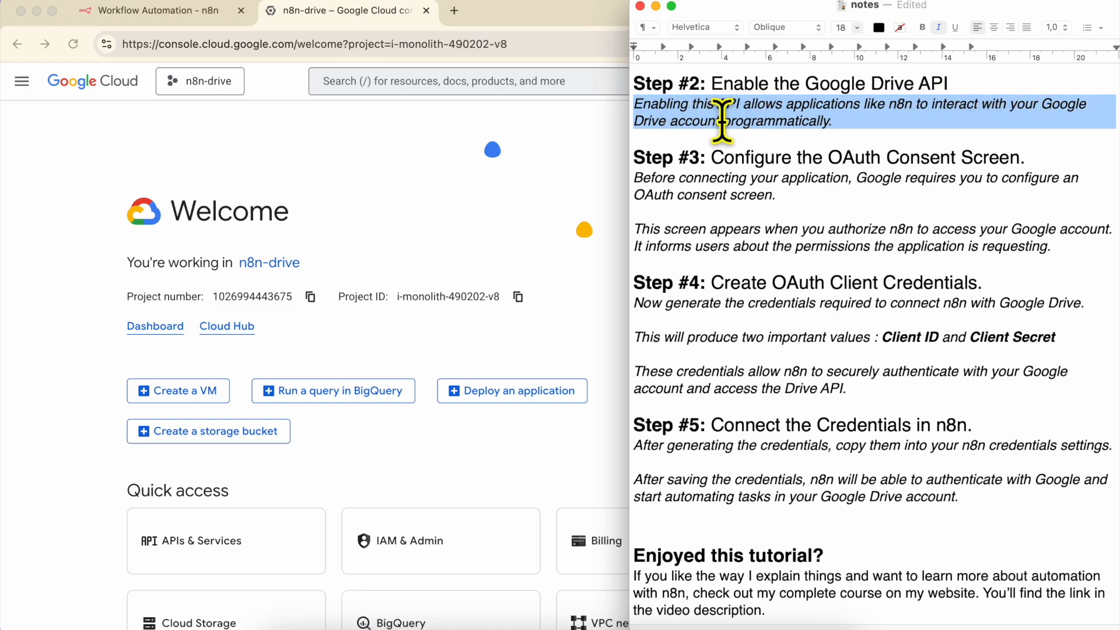
double_click(752, 87)
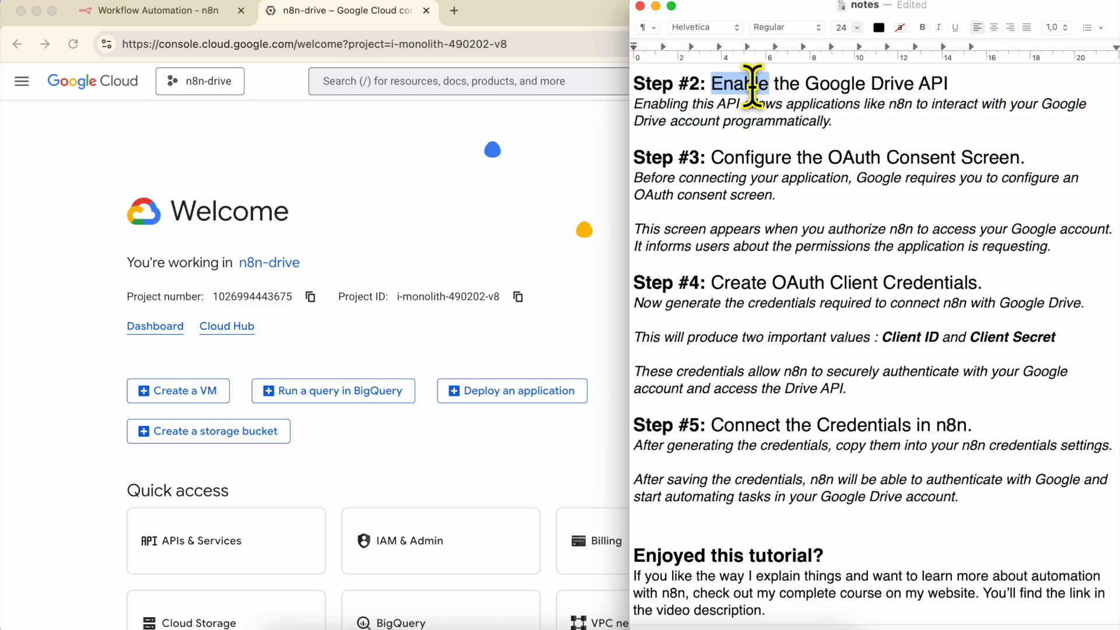
left_click(947, 83, "shift")
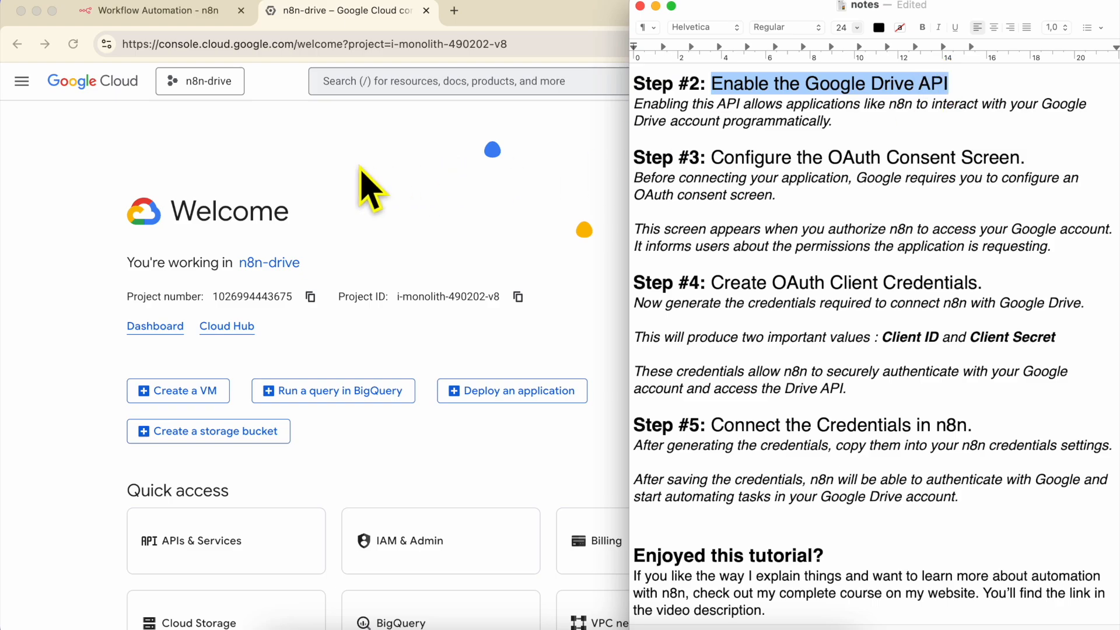
Return to Google Cloud and open the API Library from the n8n-drive project's Enabled APIs & services page
left_click(366, 184)
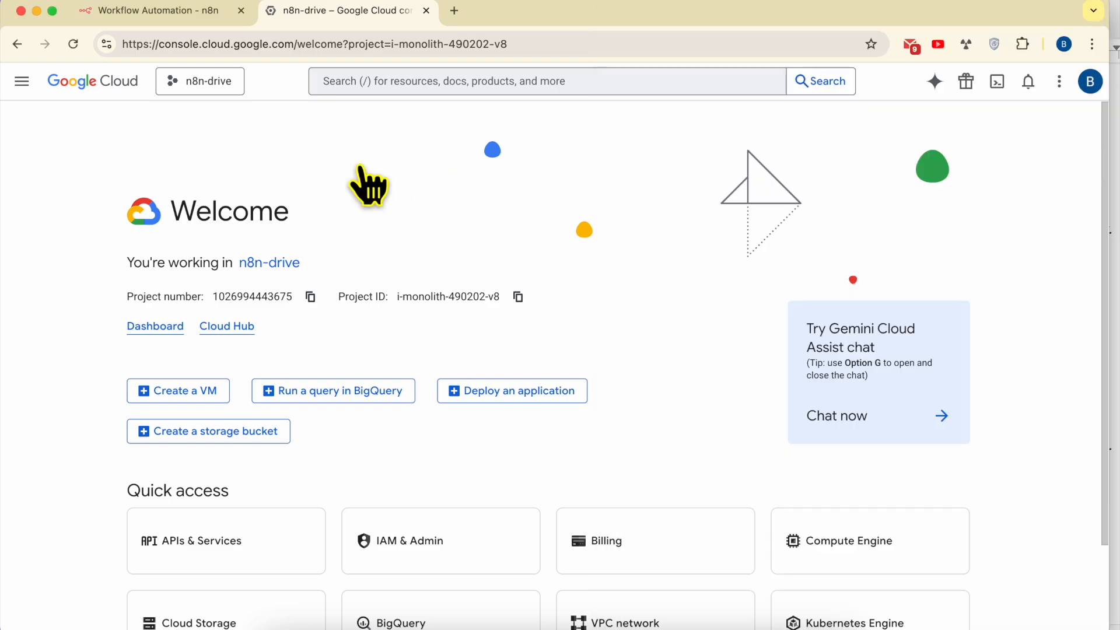
left_click(22, 83)
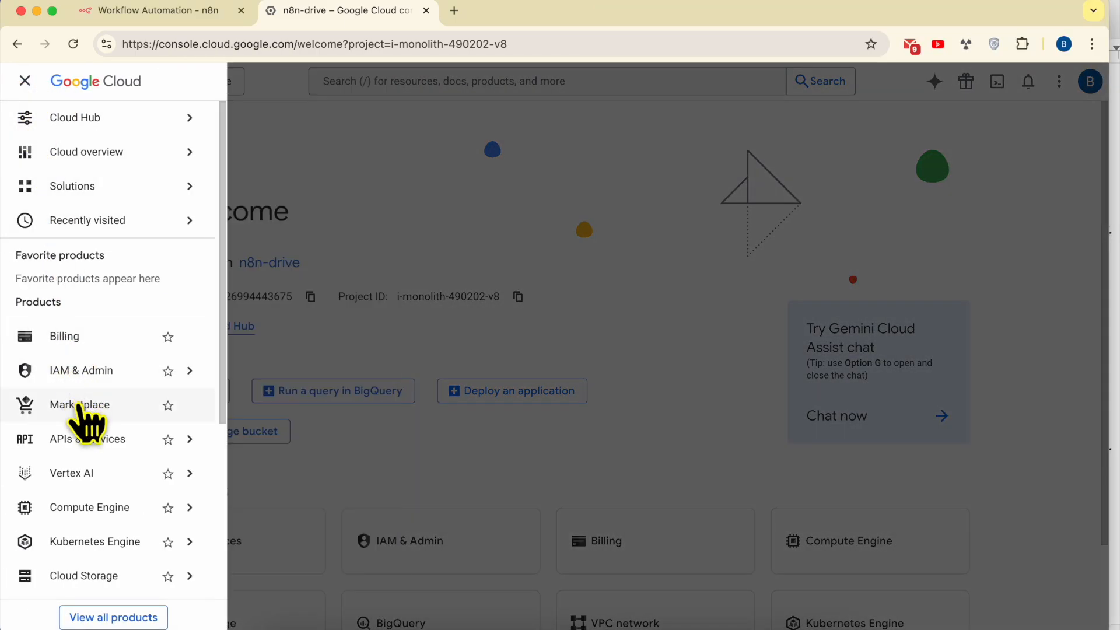
mouse_move(81, 445)
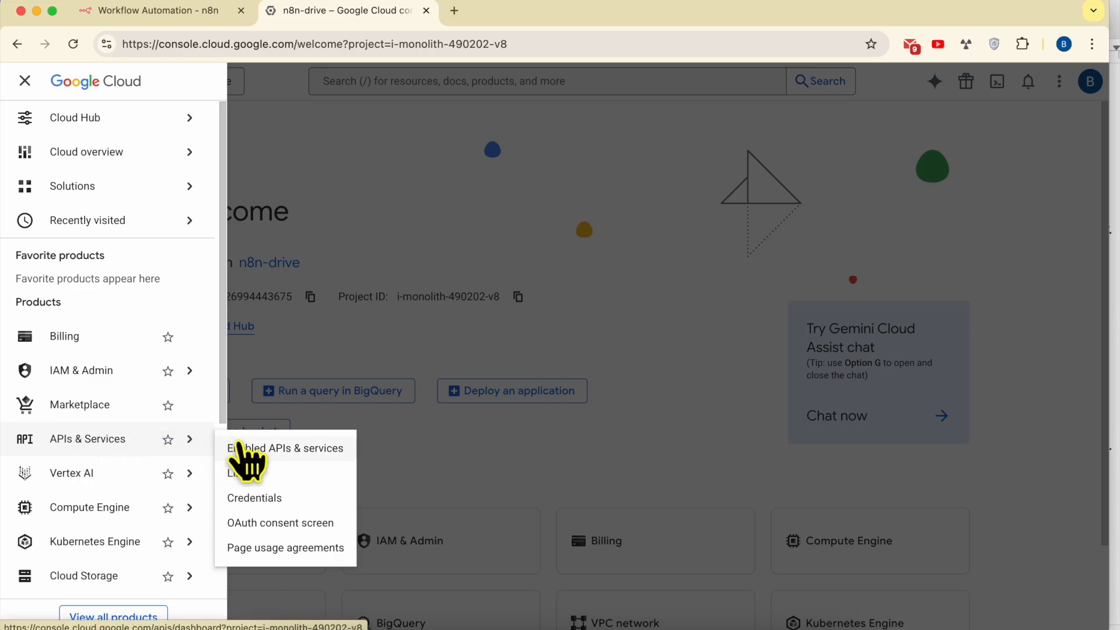
left_click(315, 453)
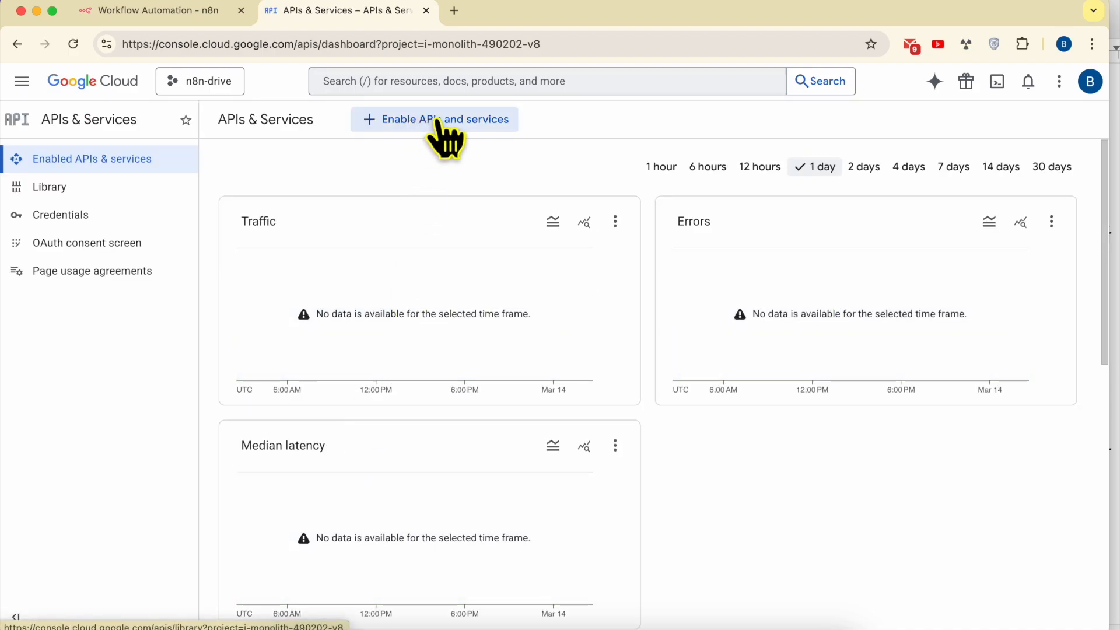
left_click(437, 122)
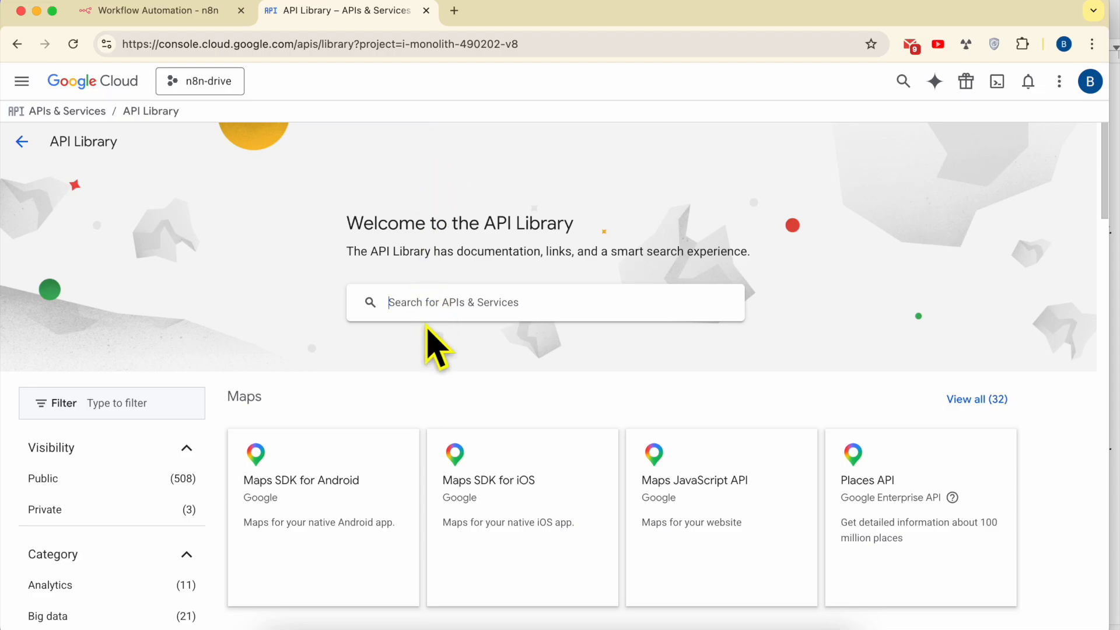
Search the API Library for "google drive" and enable the Google Drive API for the project
left_click(428, 299)
type("google drive")
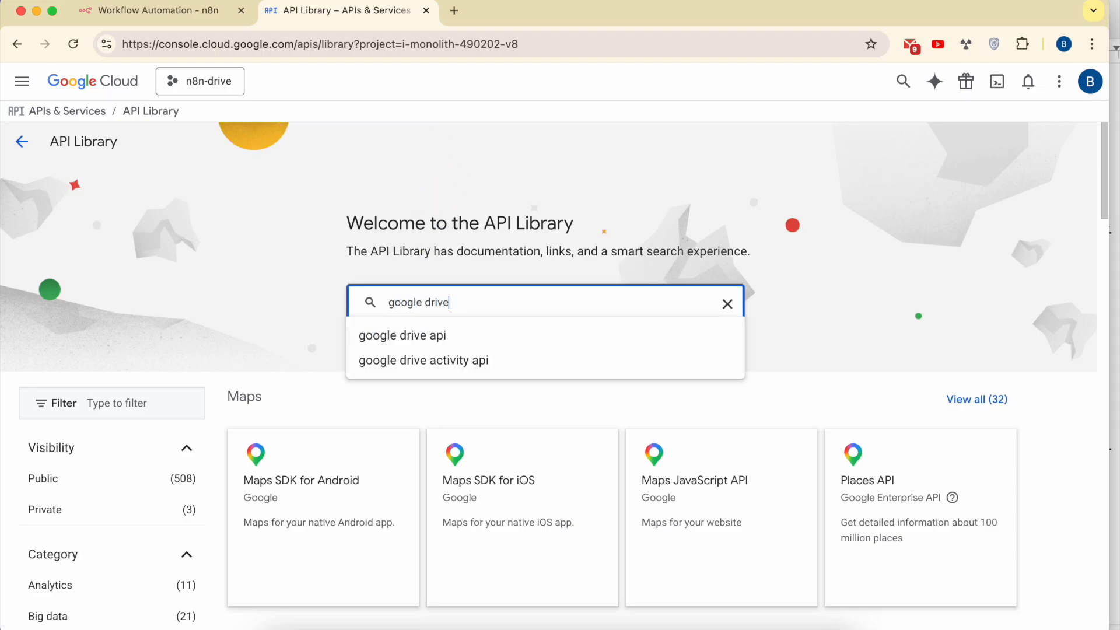
key("Return")
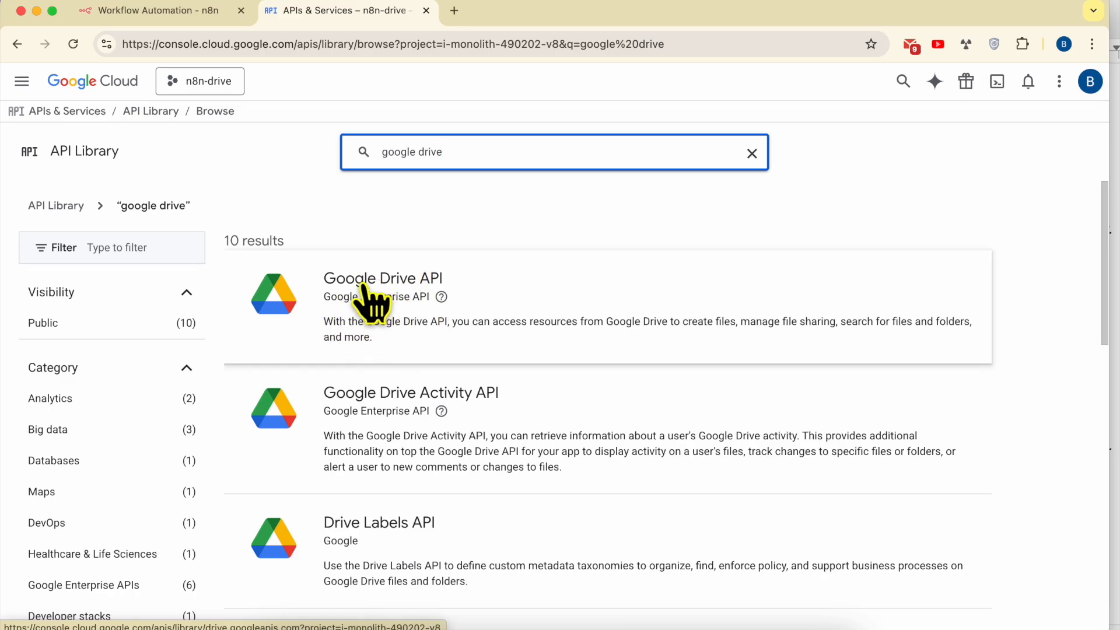
left_click(364, 286)
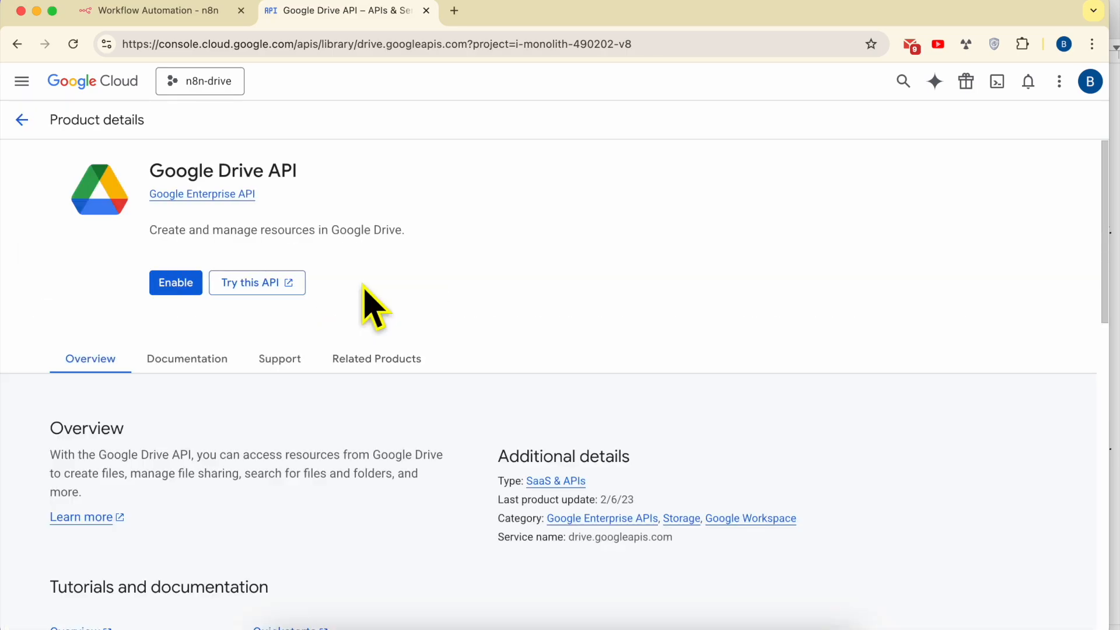
left_click(175, 283)
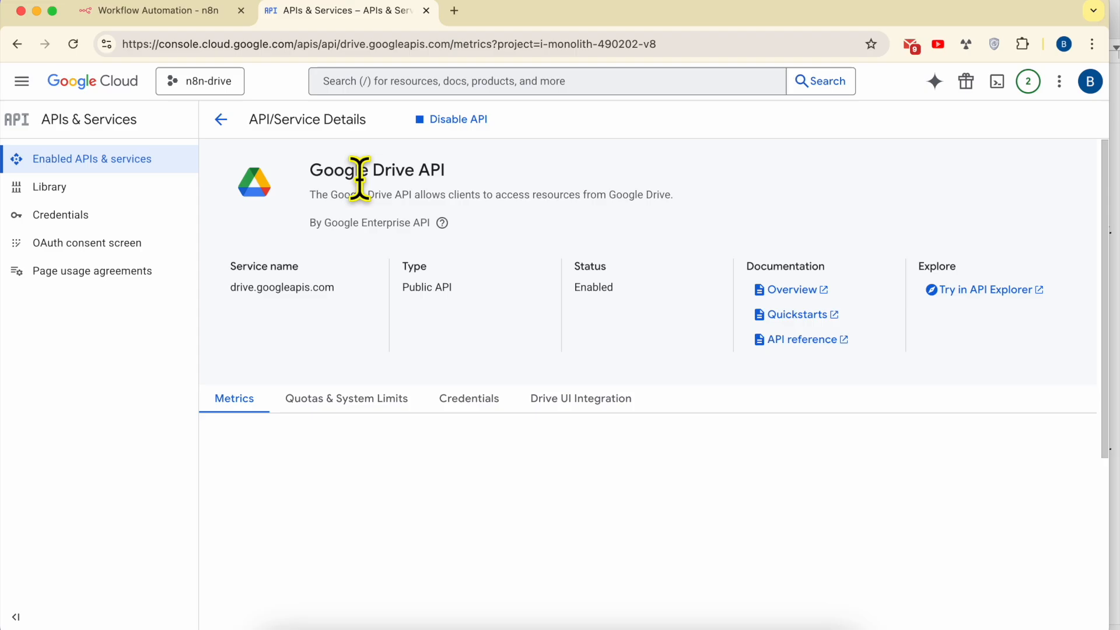
triple_click(360, 184)
double_click(362, 220)
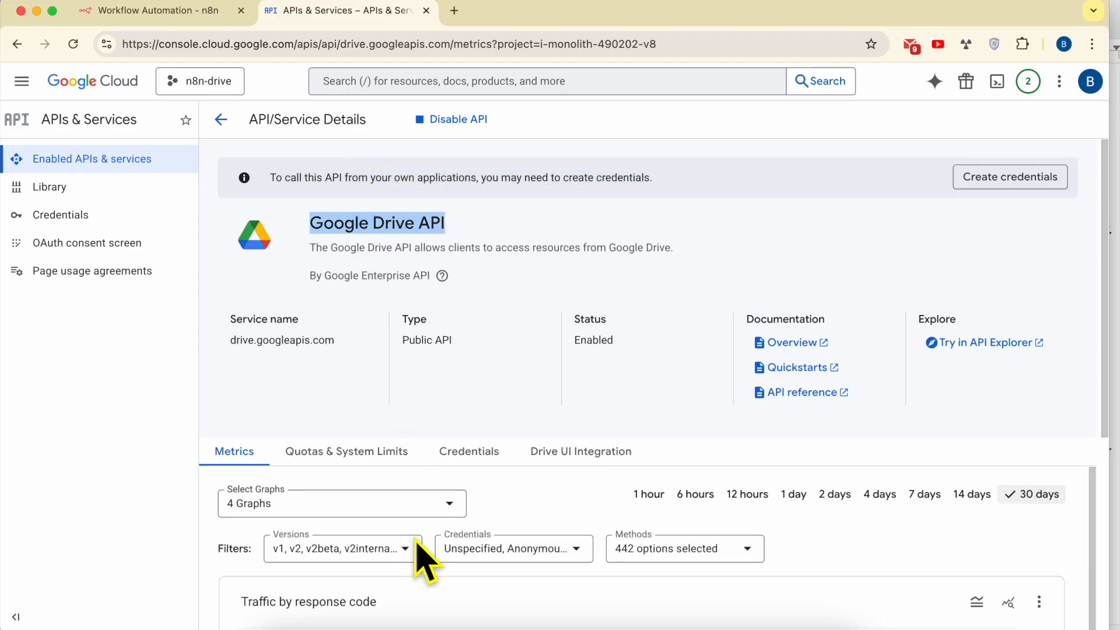
Switch to the notes and review Step #3 on configuring the OAuth consent screen
left_click(372, 628)
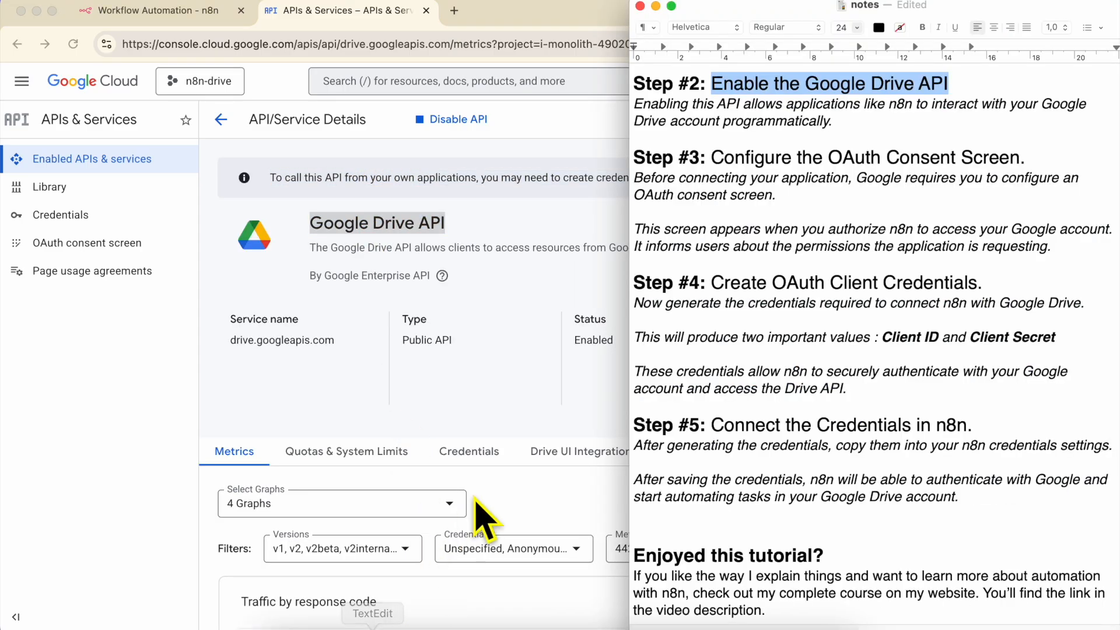
triple_click(764, 161)
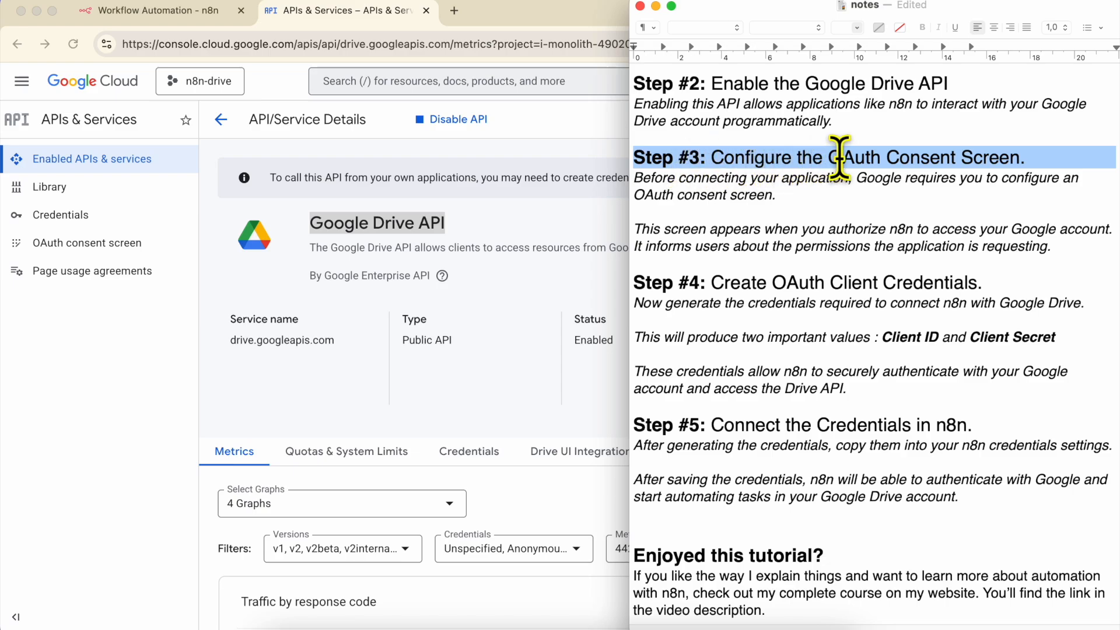
triple_click(682, 184)
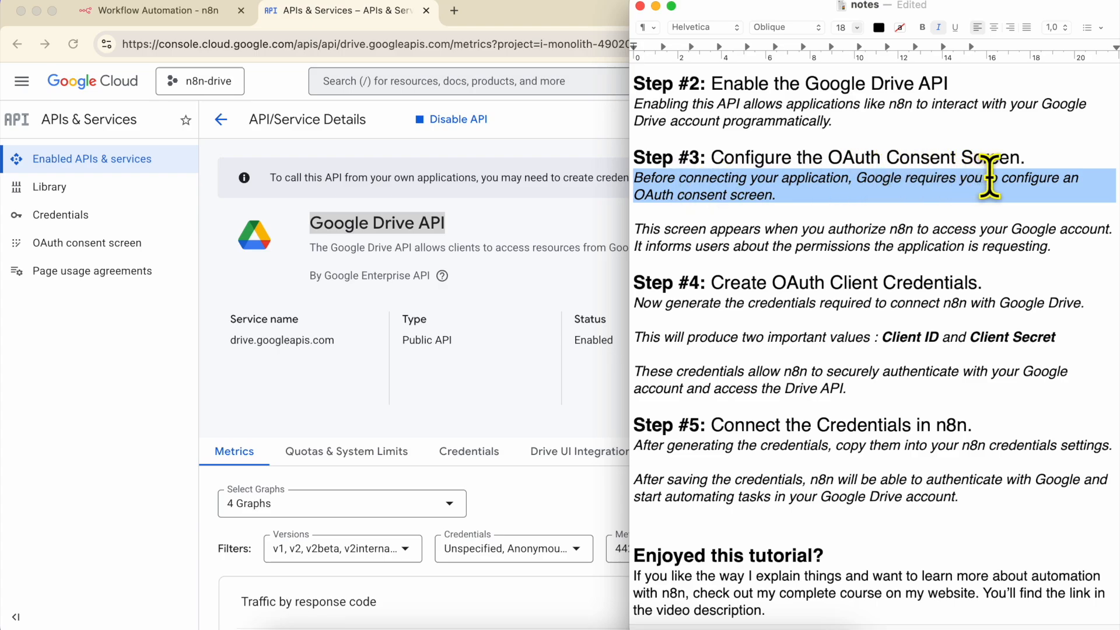
triple_click(721, 233)
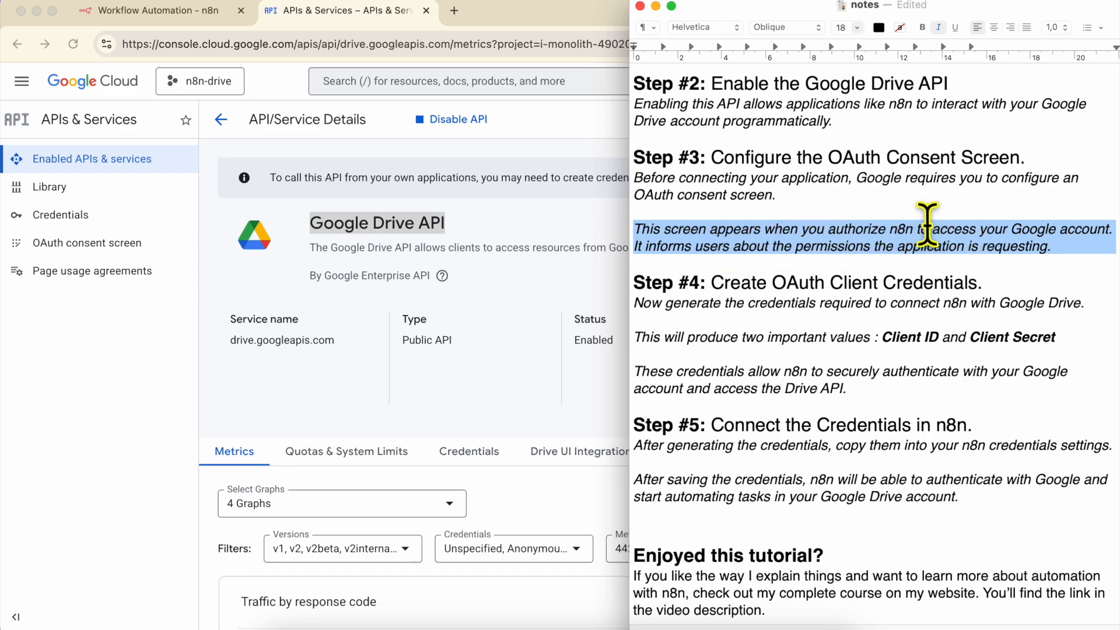
double_click(771, 159)
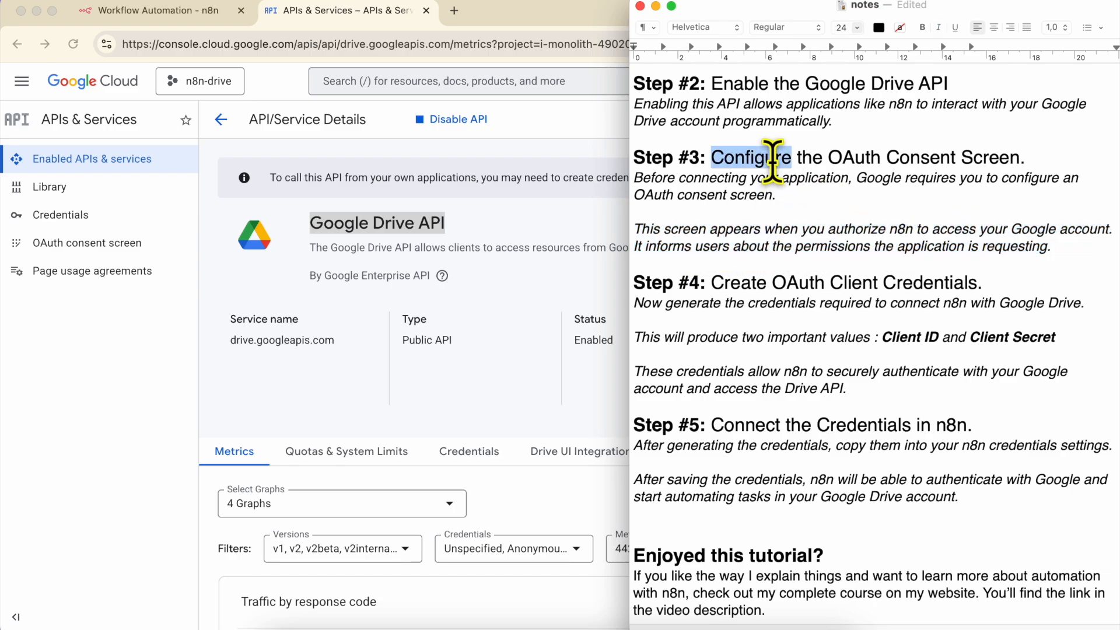
Return to Google Cloud and start the OAuth consent screen configuration for the n8n-drive project
left_click(1048, 159, "shift")
left_click(276, 293)
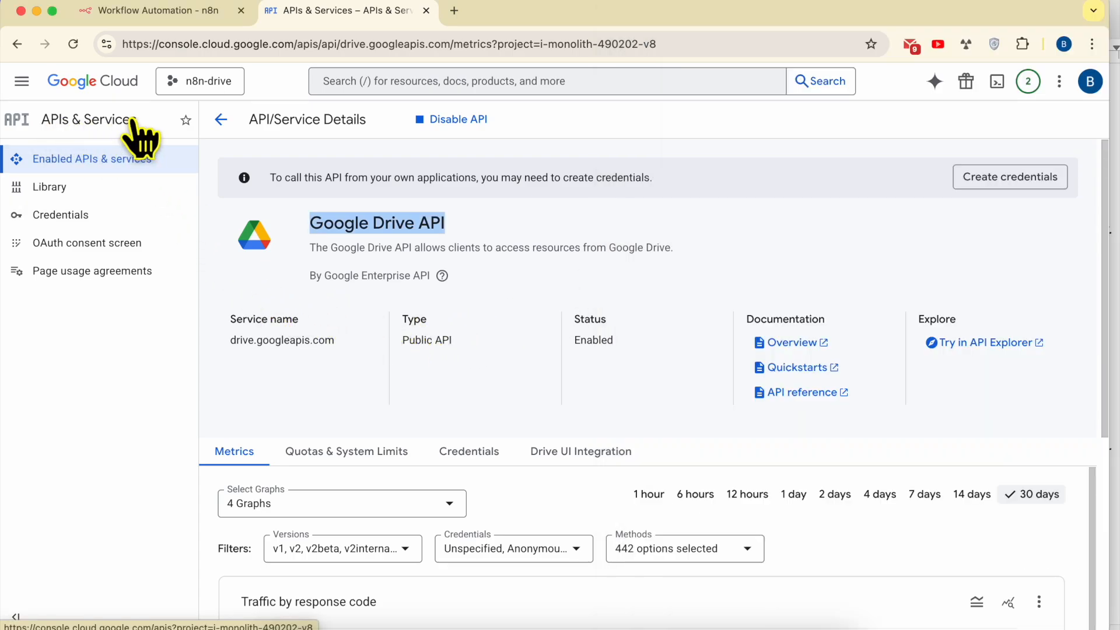
left_click(81, 245)
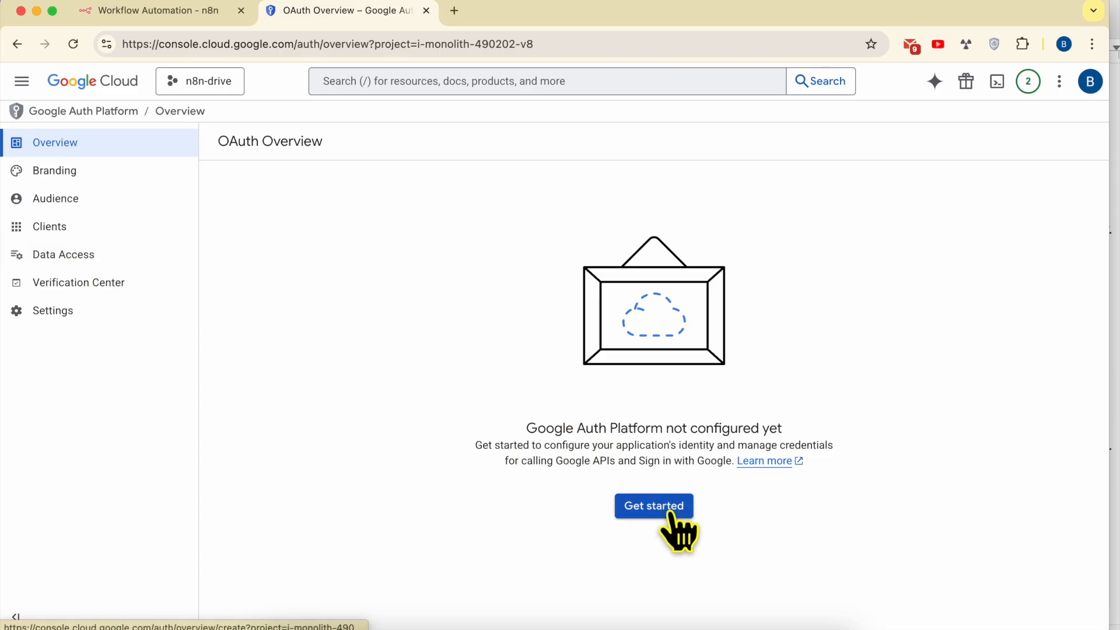
left_click(670, 509)
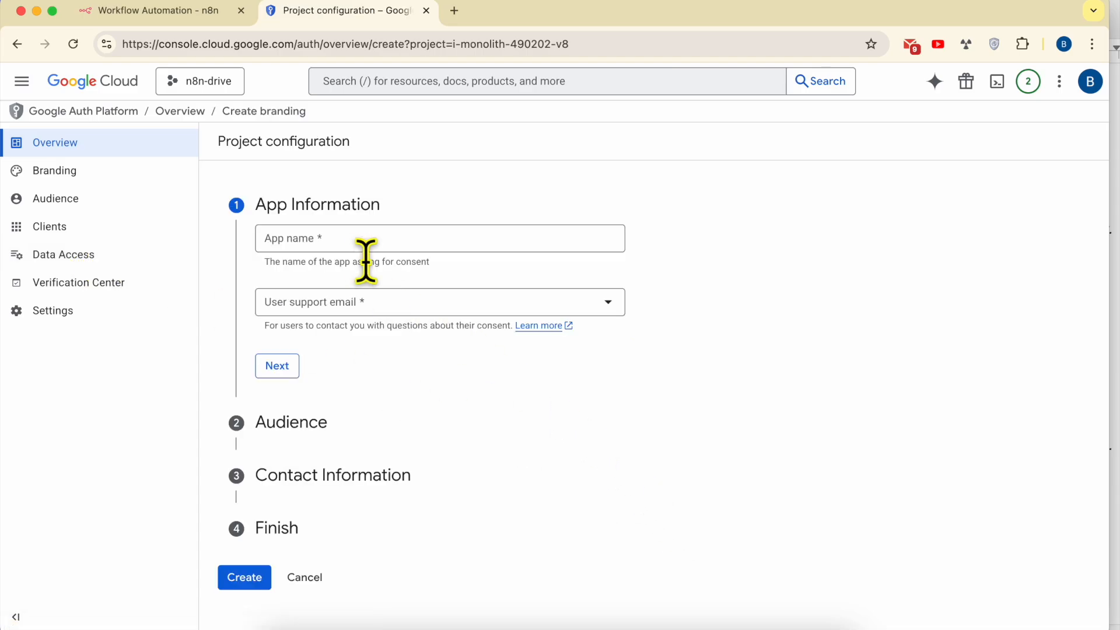
Enter n8n-drive as the app name in the App Information section
left_click(324, 242)
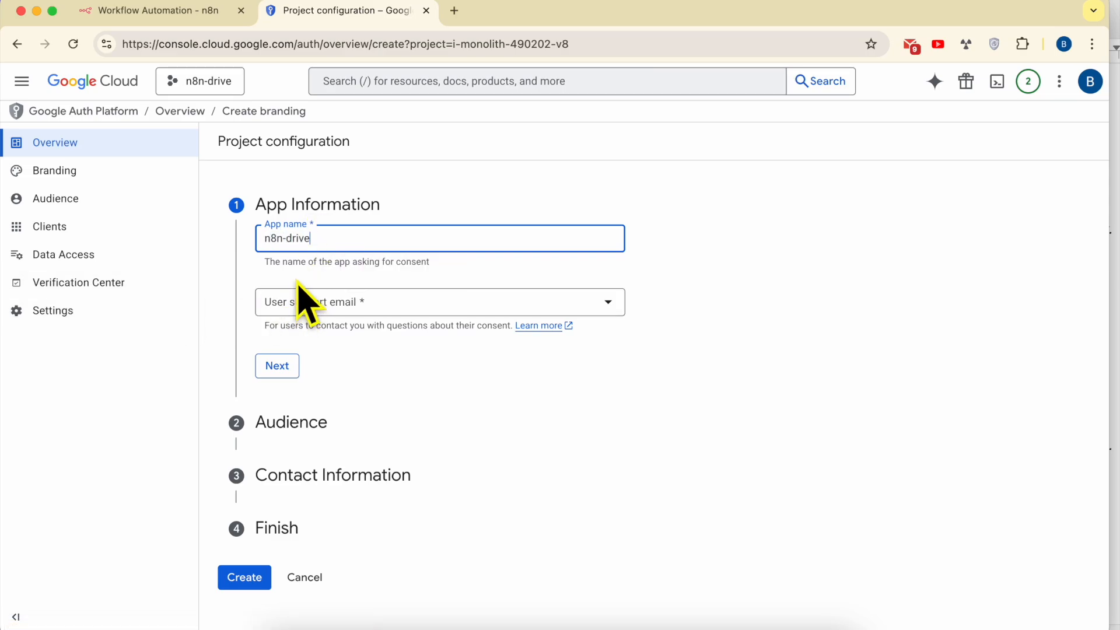
triple_click(371, 263)
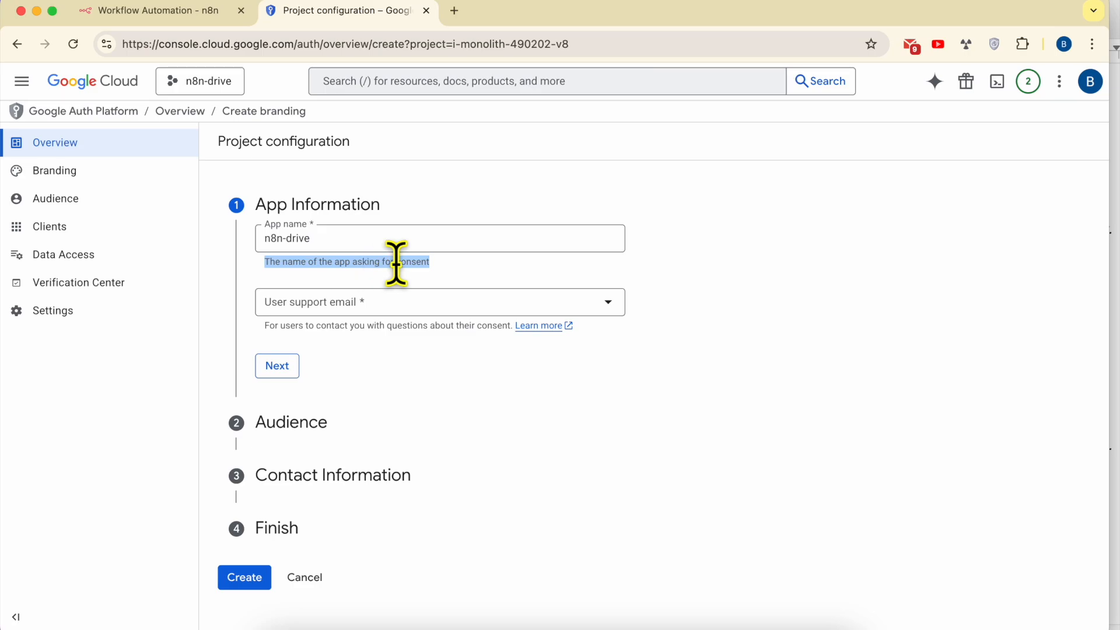
left_click(363, 240)
left_click_drag(363, 241, 236, 242)
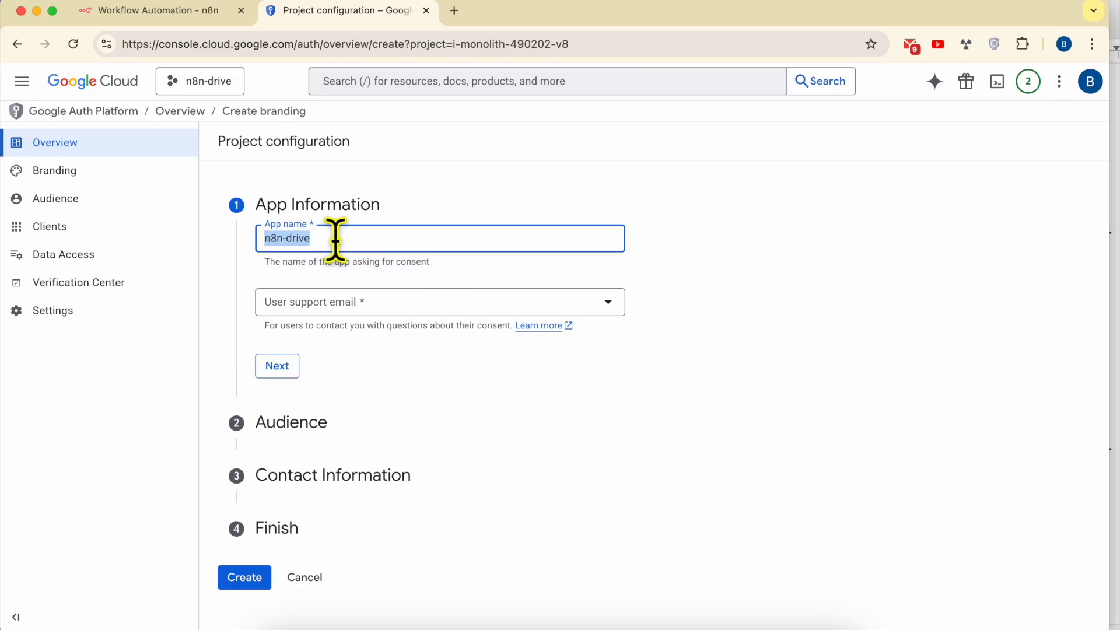
left_click(674, 253)
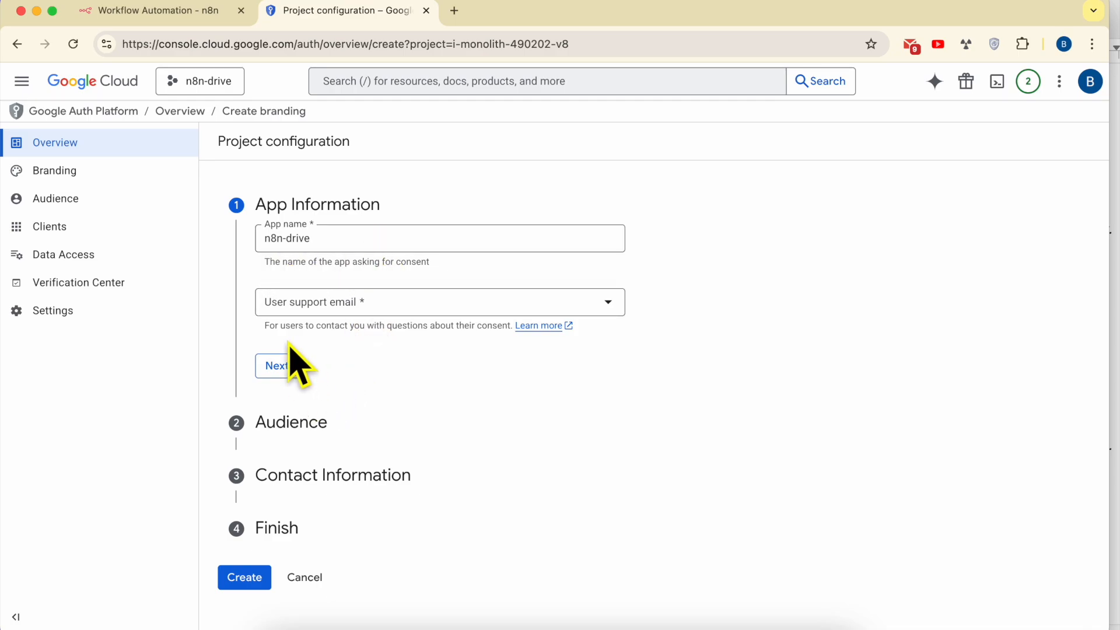
Choose the account's e-mail address as the user support email and complete the App Information section
left_click(316, 304)
left_click(341, 321)
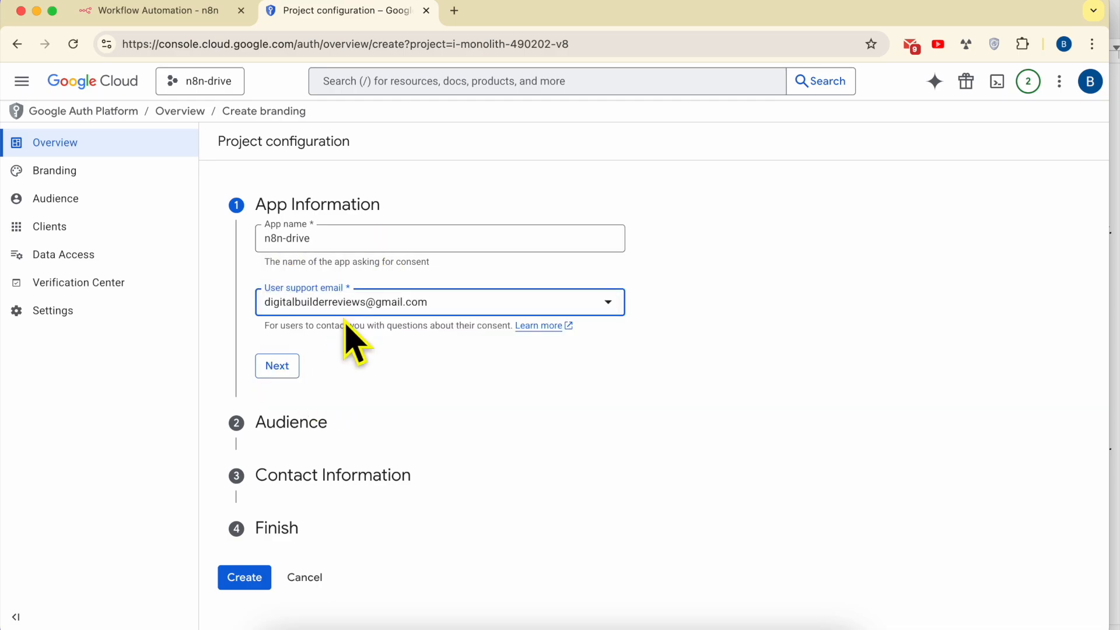
triple_click(282, 327)
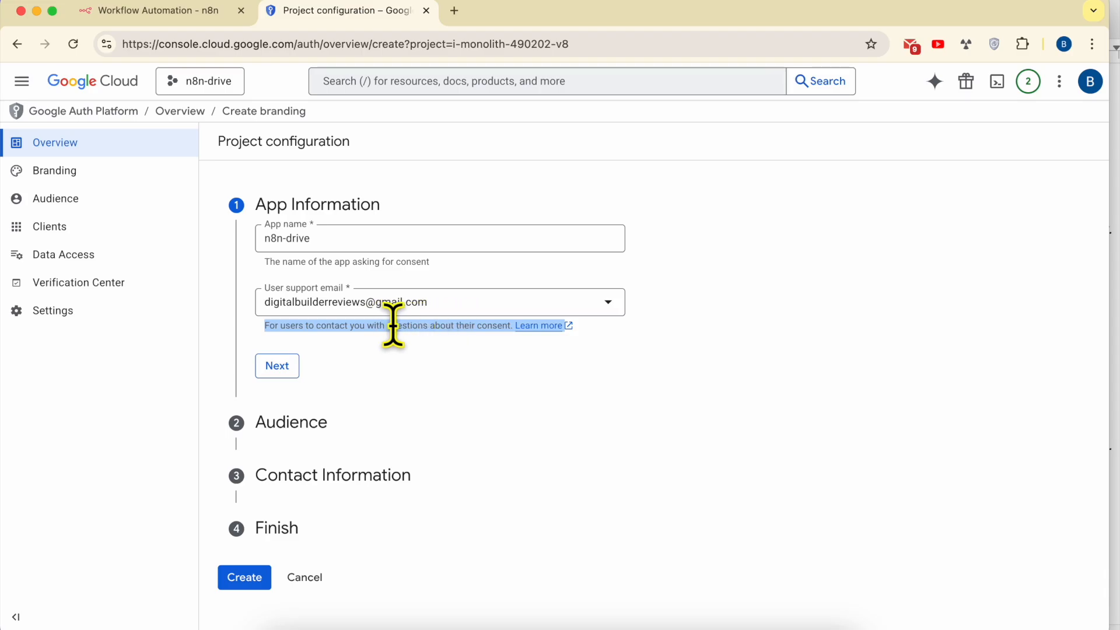
left_click(373, 353)
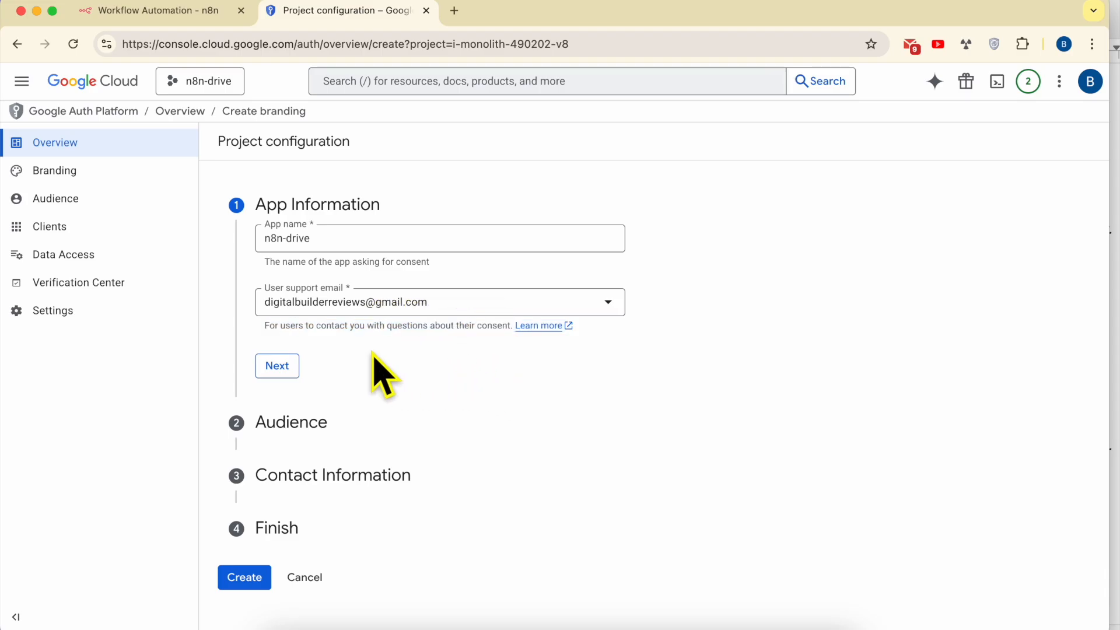
left_click(277, 366)
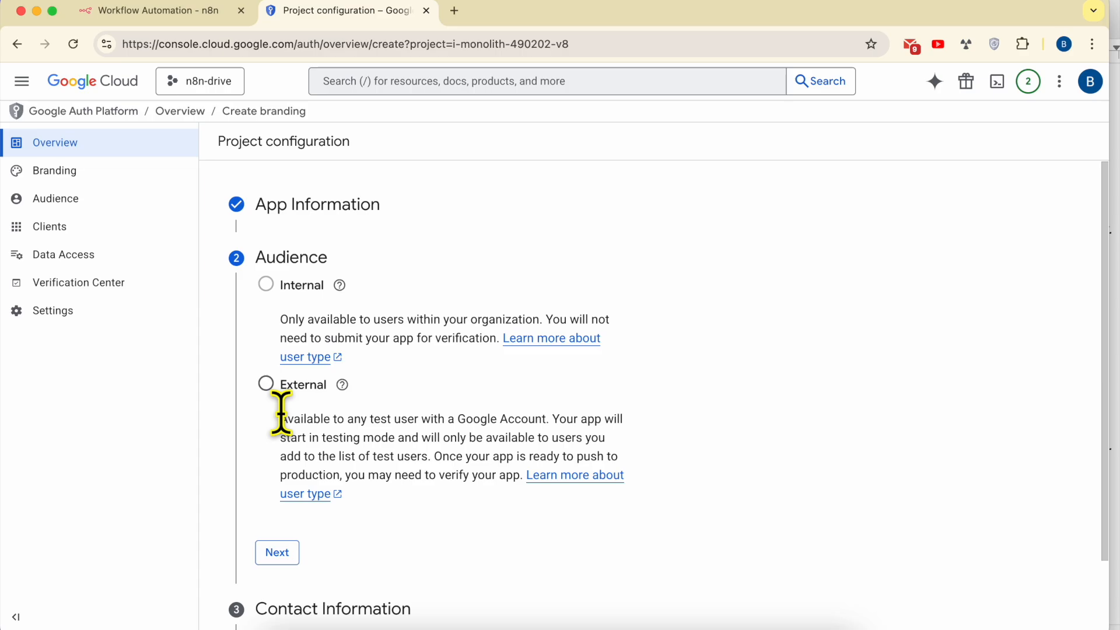
Set the audience to External and enter the developer's contact e-mail address in the Contact Information section
left_click(270, 392)
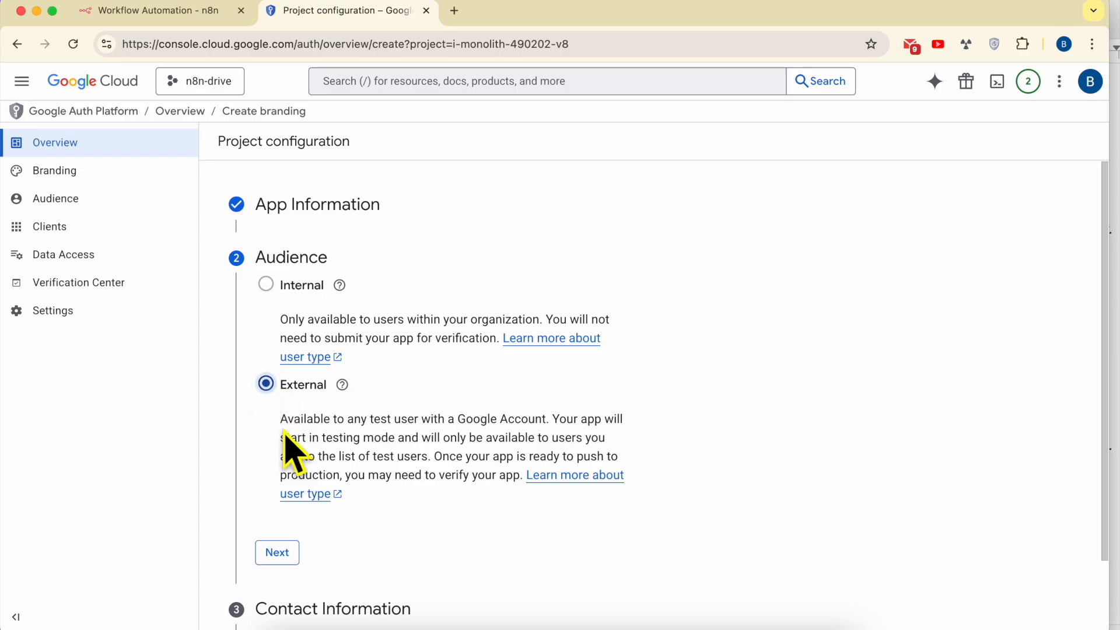
left_click(278, 554)
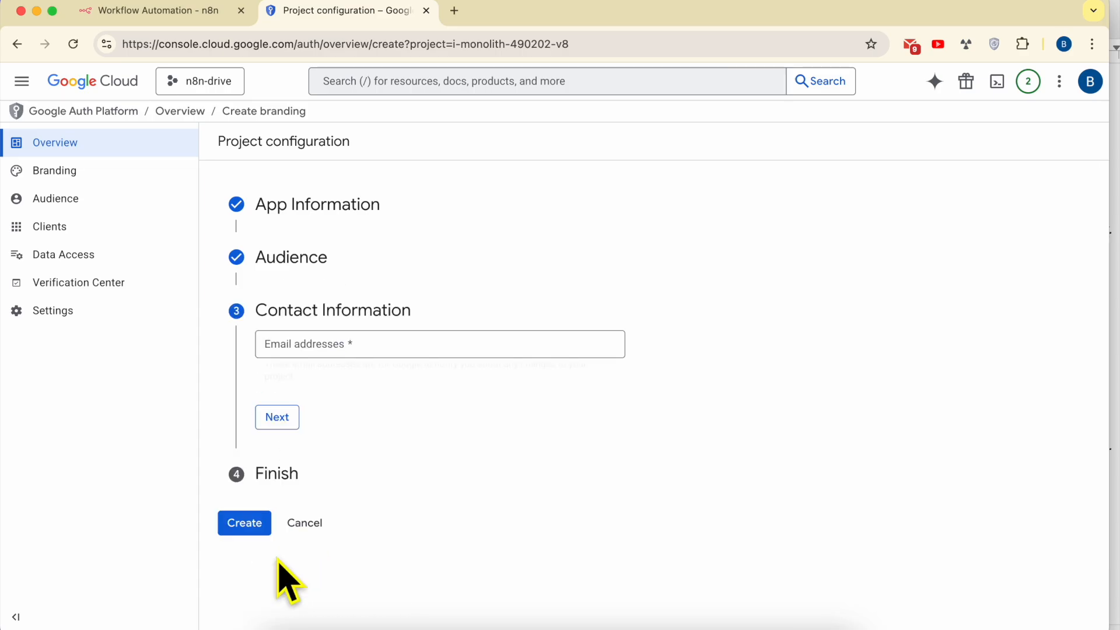
left_click(362, 343)
left_click(383, 379)
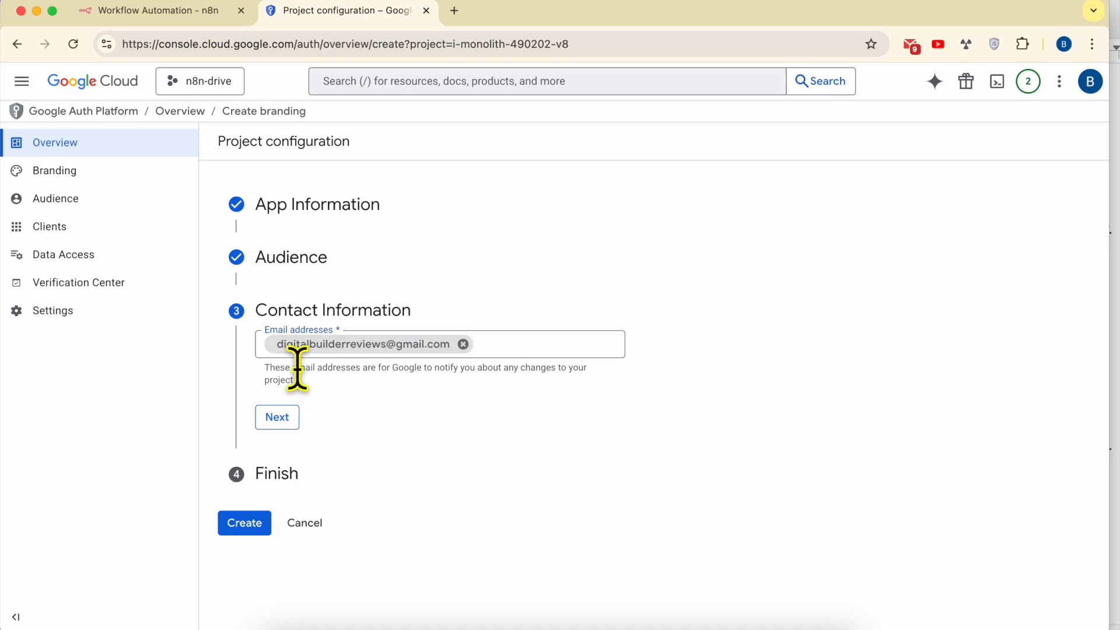
triple_click(298, 369)
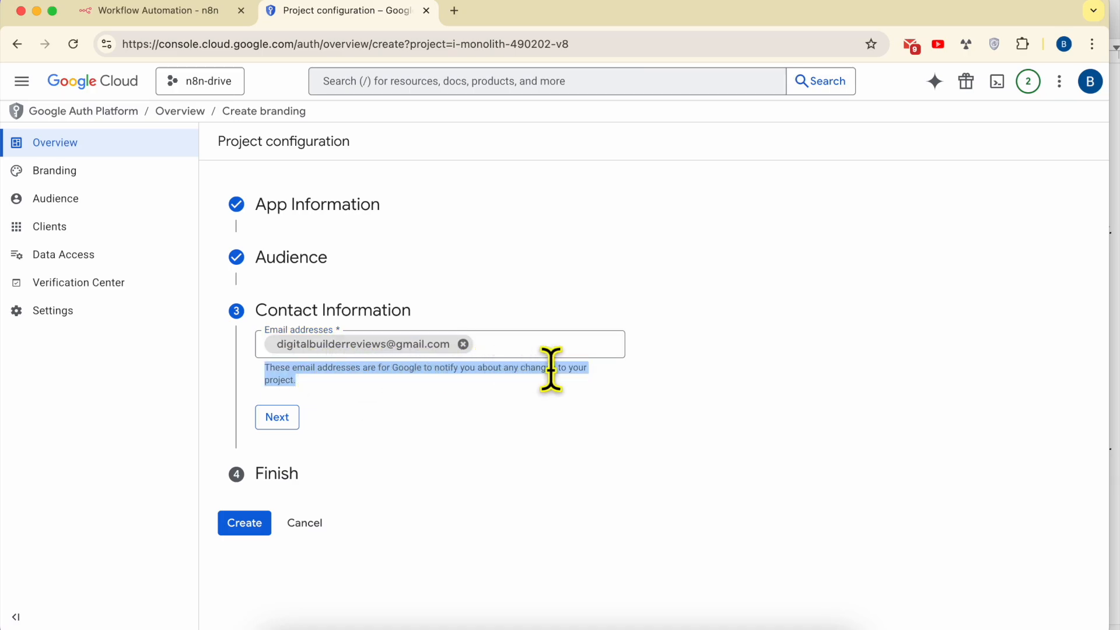
left_click(391, 416)
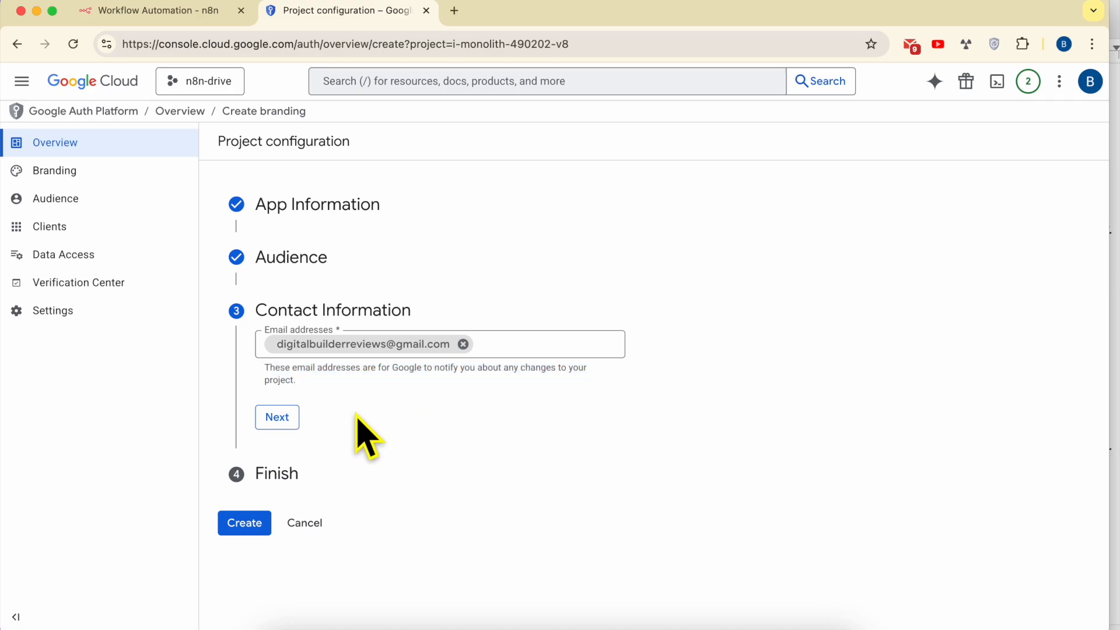
left_click(278, 418)
Agree to the Google API Services User Data Policy and create the OAuth configuration
left_click(266, 389)
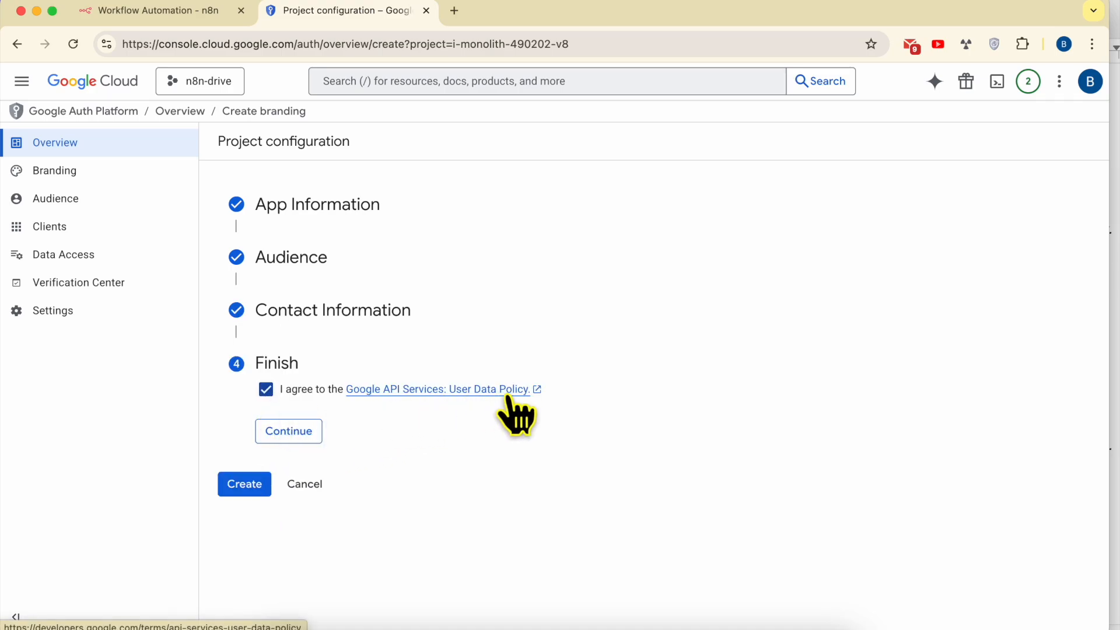
left_click(300, 433)
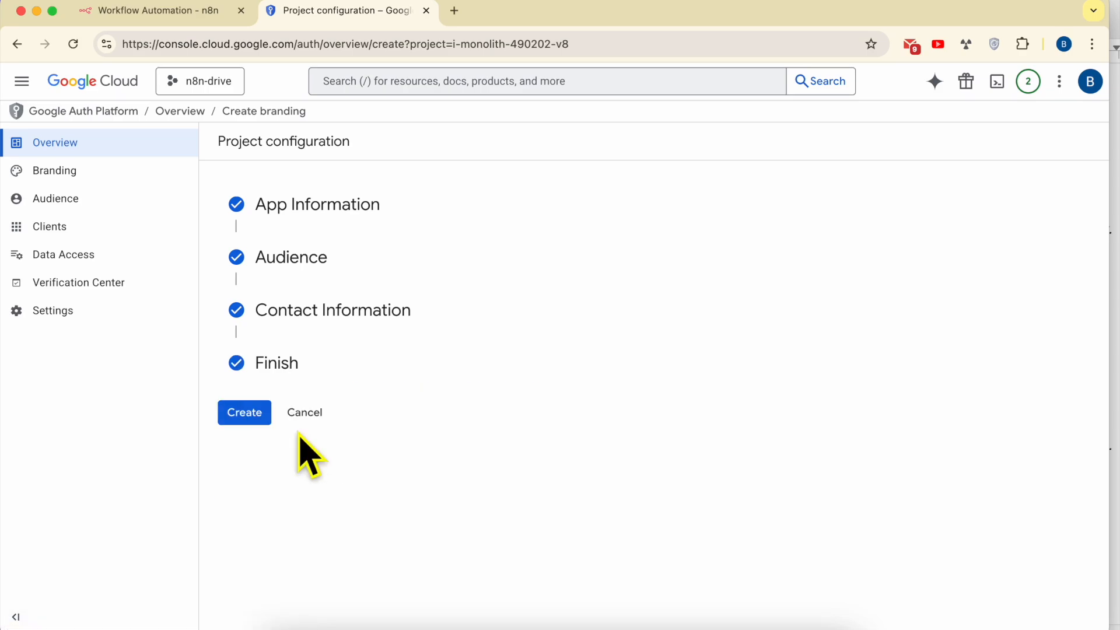
left_click(255, 422)
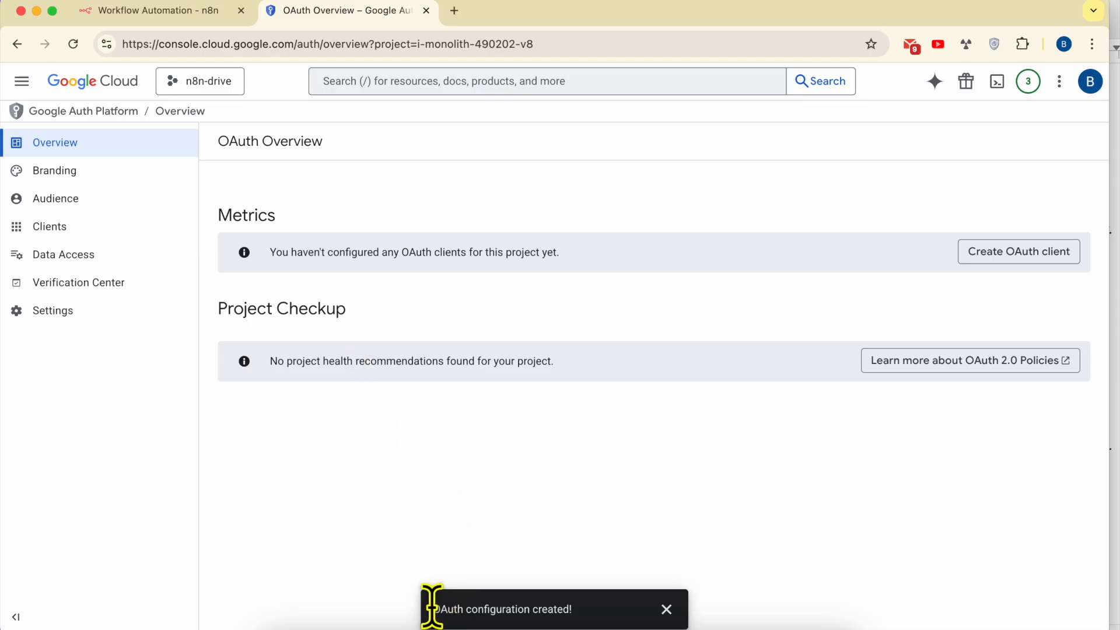
left_click_drag(432, 607, 595, 615)
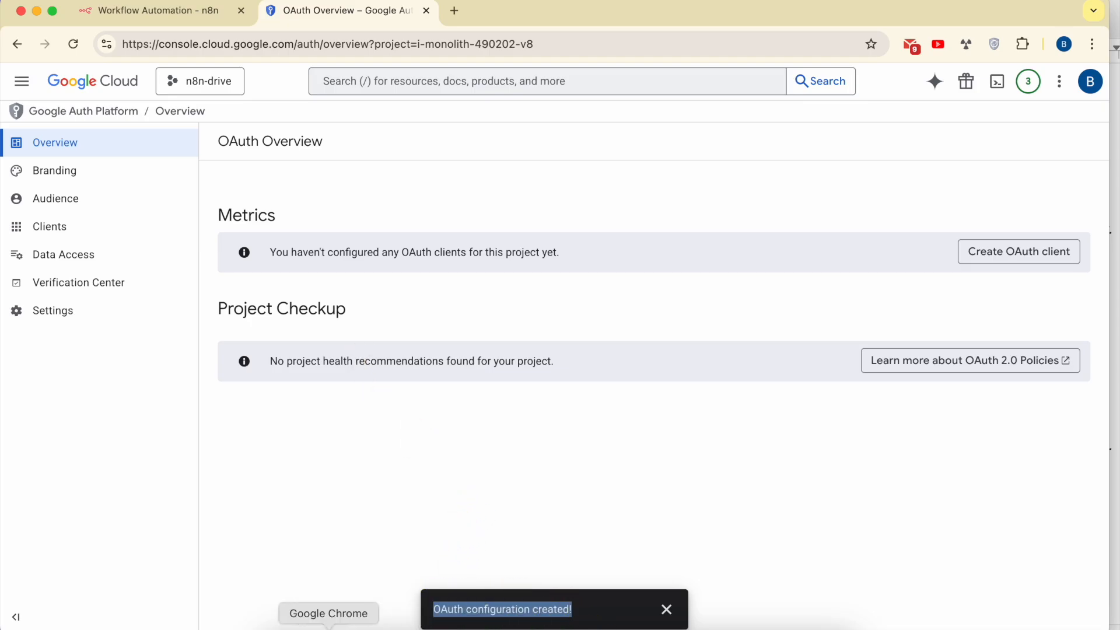
Switch to the notes and review Step #4 on creating OAuth client credentials, including the Client ID and Client Secret
left_click(370, 626)
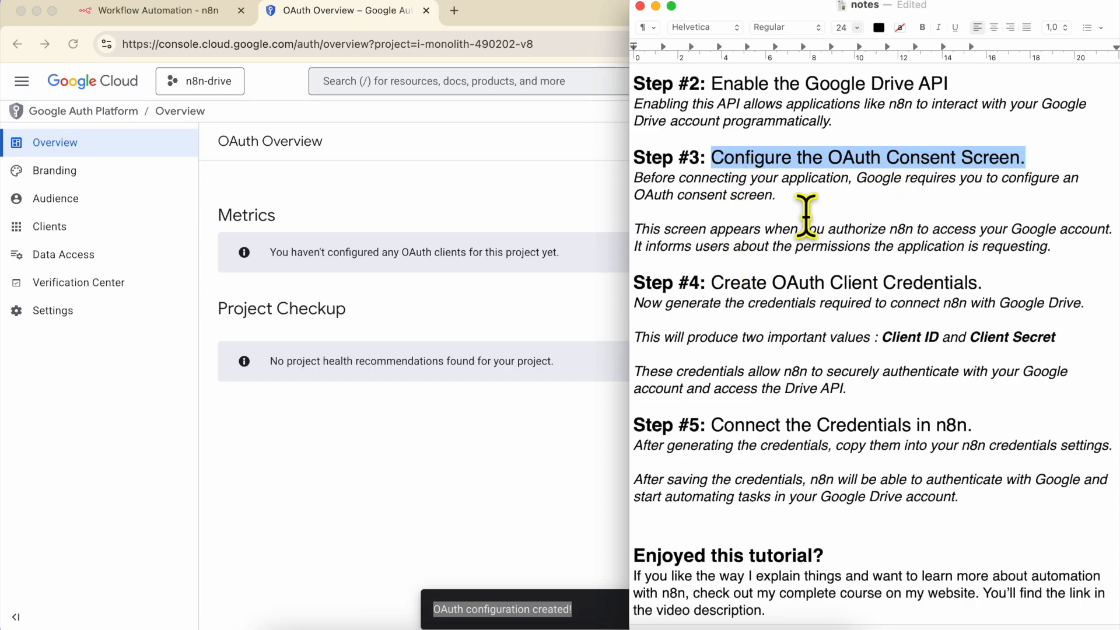
triple_click(716, 284)
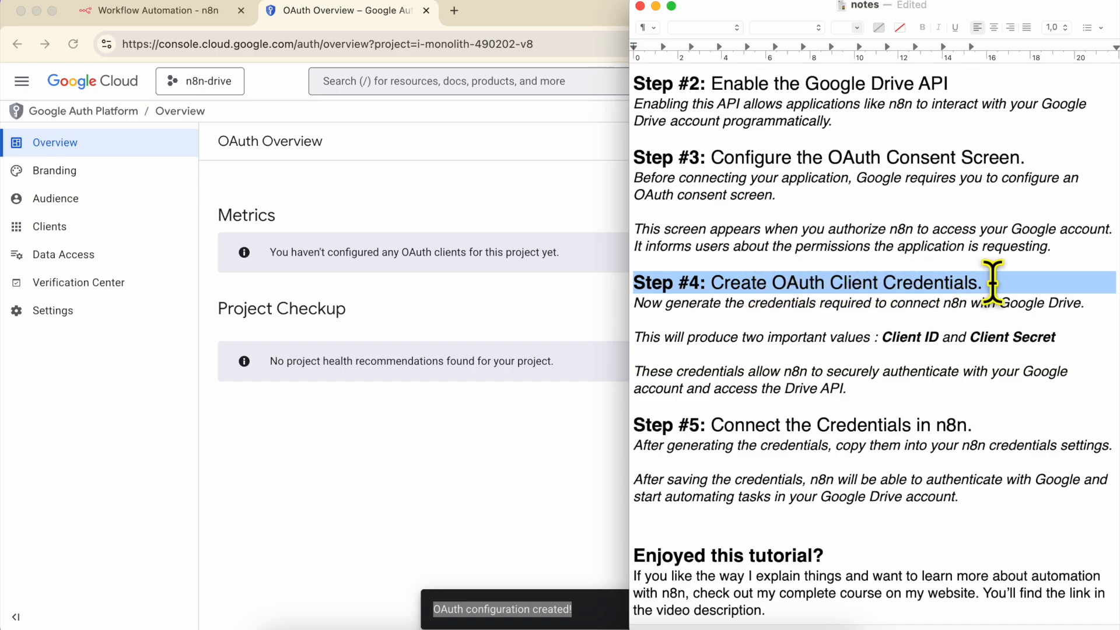
triple_click(679, 337)
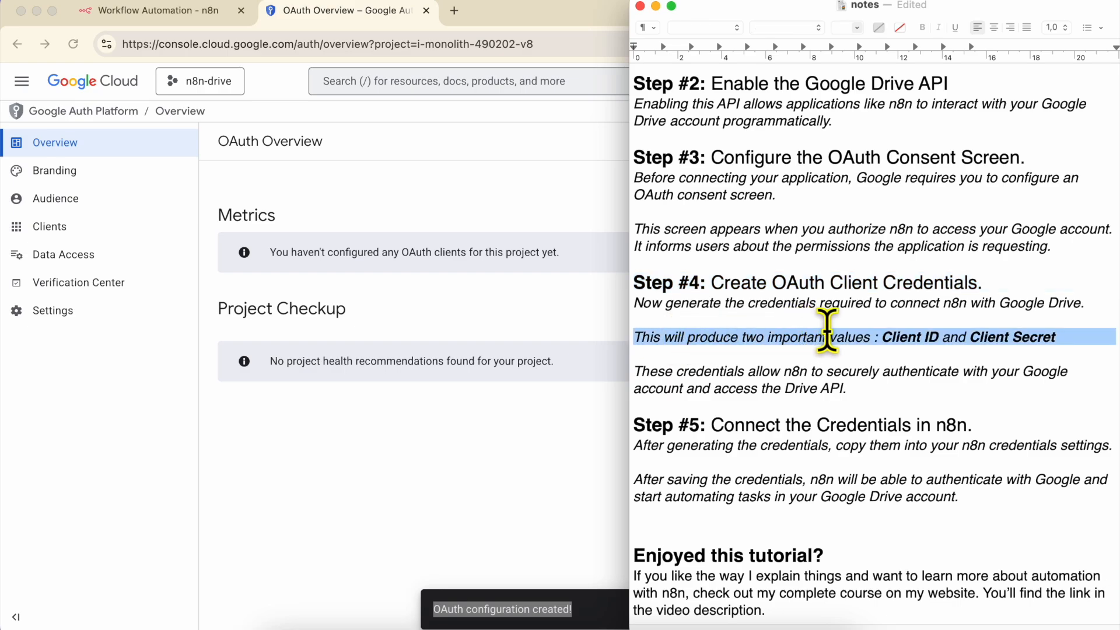
double_click(901, 337)
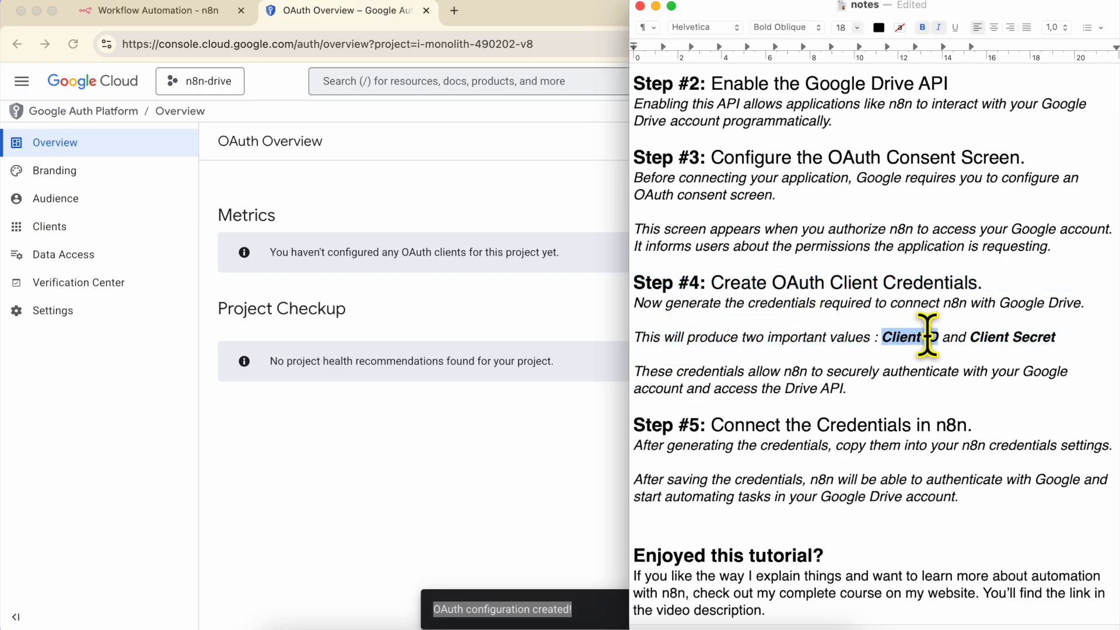
left_click_drag(928, 338, 972, 337)
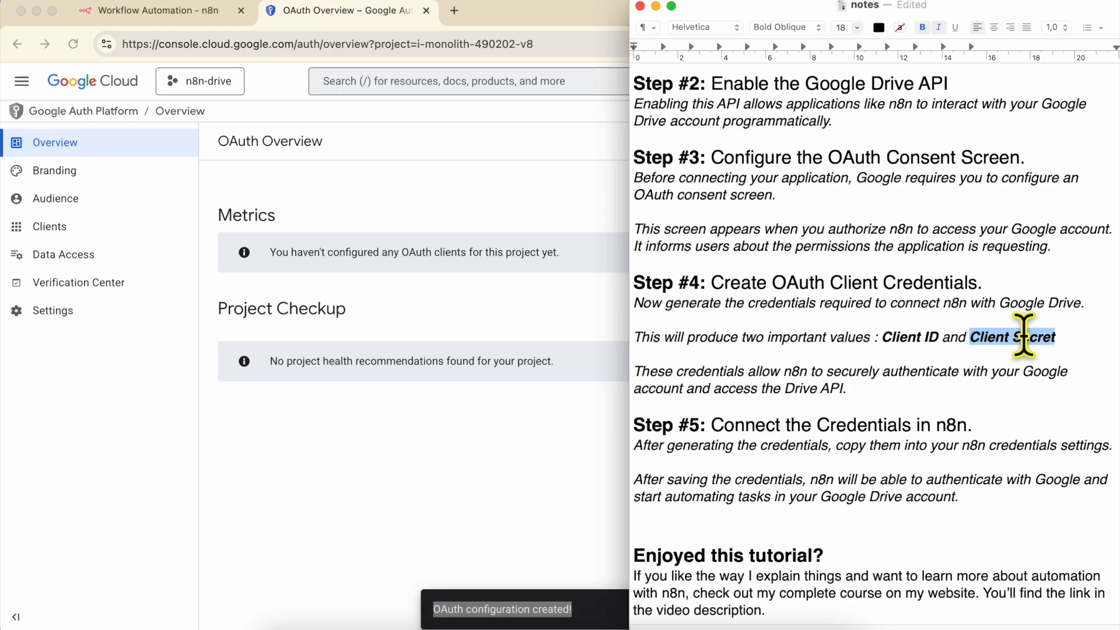
Switch to n8n and examine the Client ID and Client Secret fields of the Google Drive account credential
left_click(201, 12)
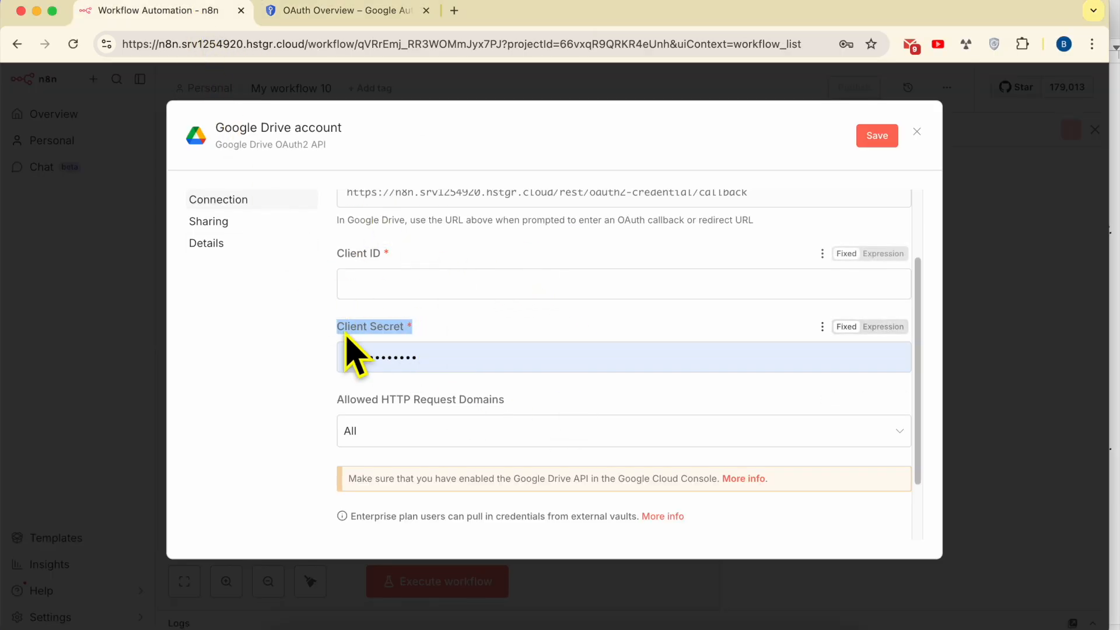
left_click(402, 241)
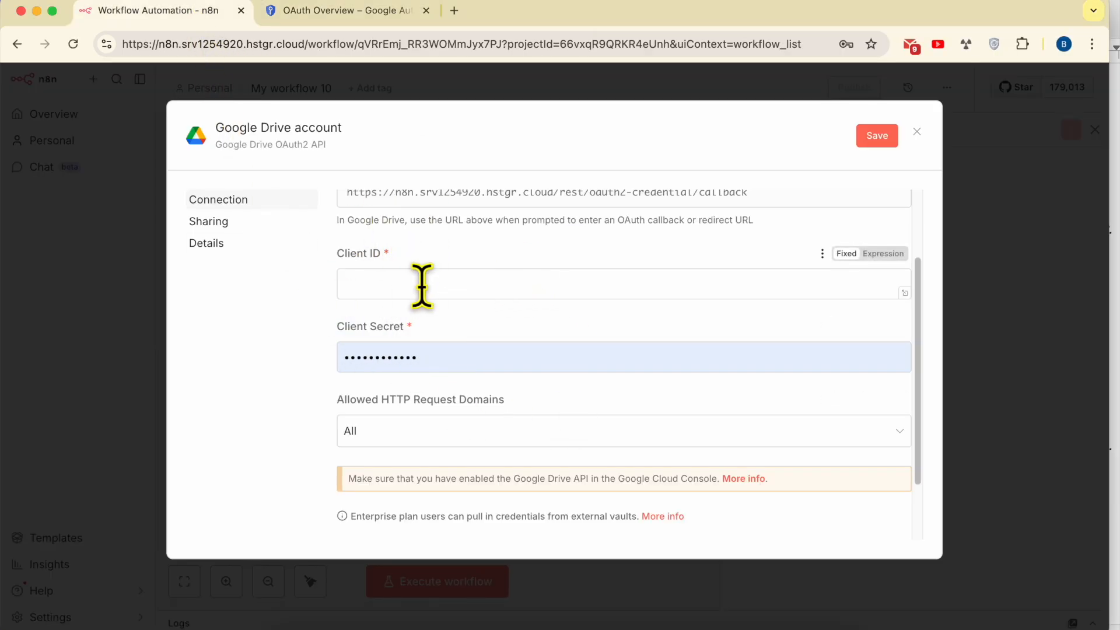
triple_click(369, 264)
triple_click(371, 326)
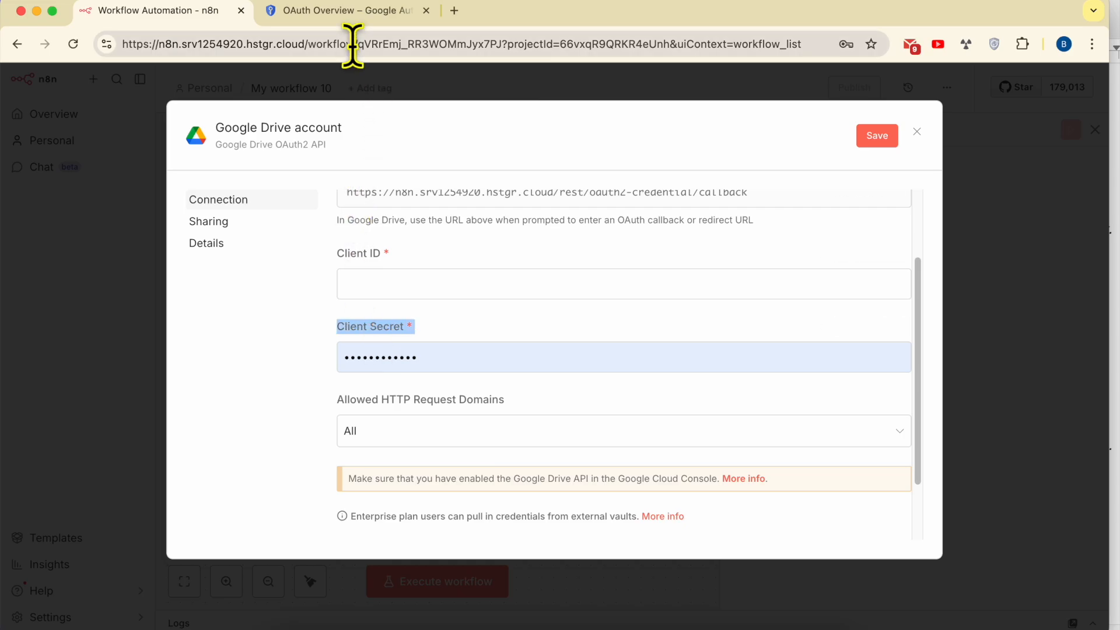
Go back to the notes and read the rest of Step #4 on what the credentials allow n8n to do
left_click(350, 11)
left_click(373, 623)
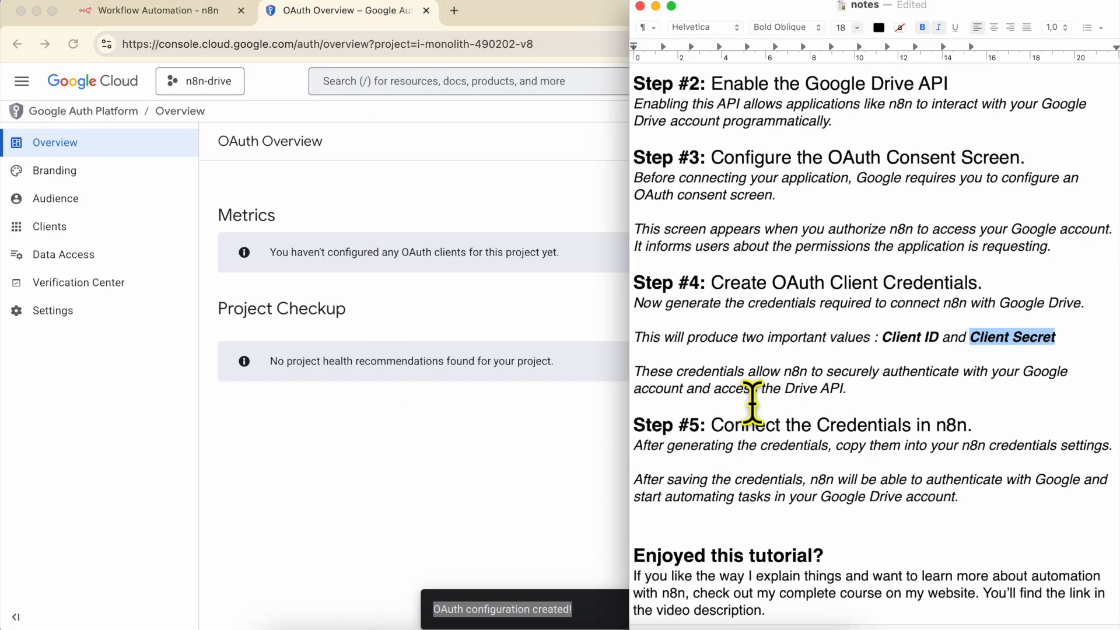
triple_click(670, 375)
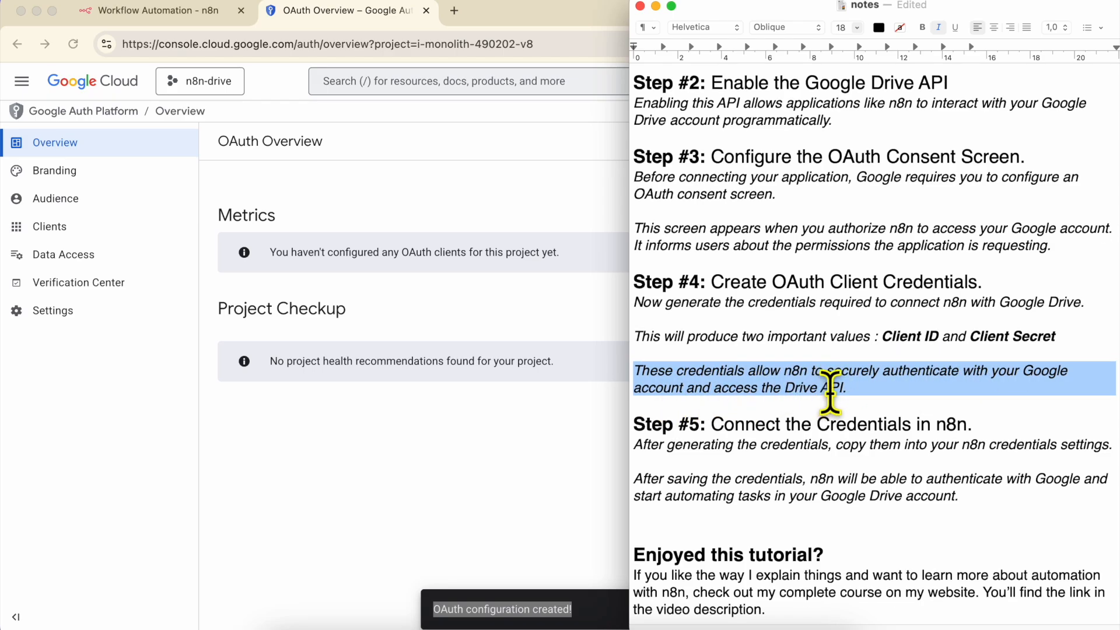
left_click(729, 293)
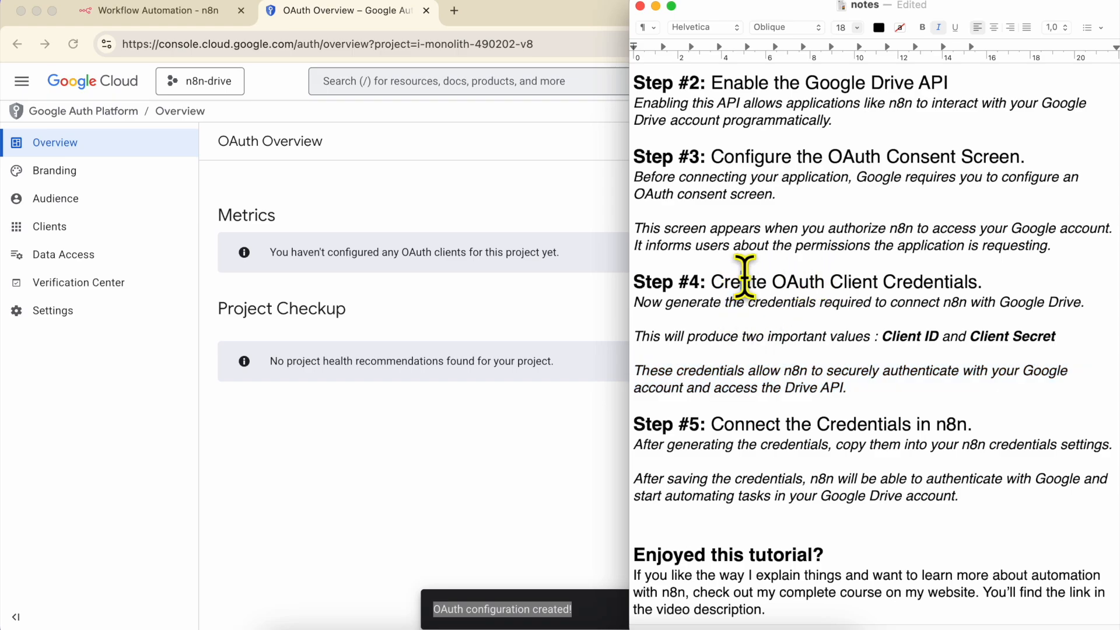
left_click_drag(713, 282, 908, 284)
Go back to Google Cloud and start a new OAuth client with the application type Web application
left_click(460, 455)
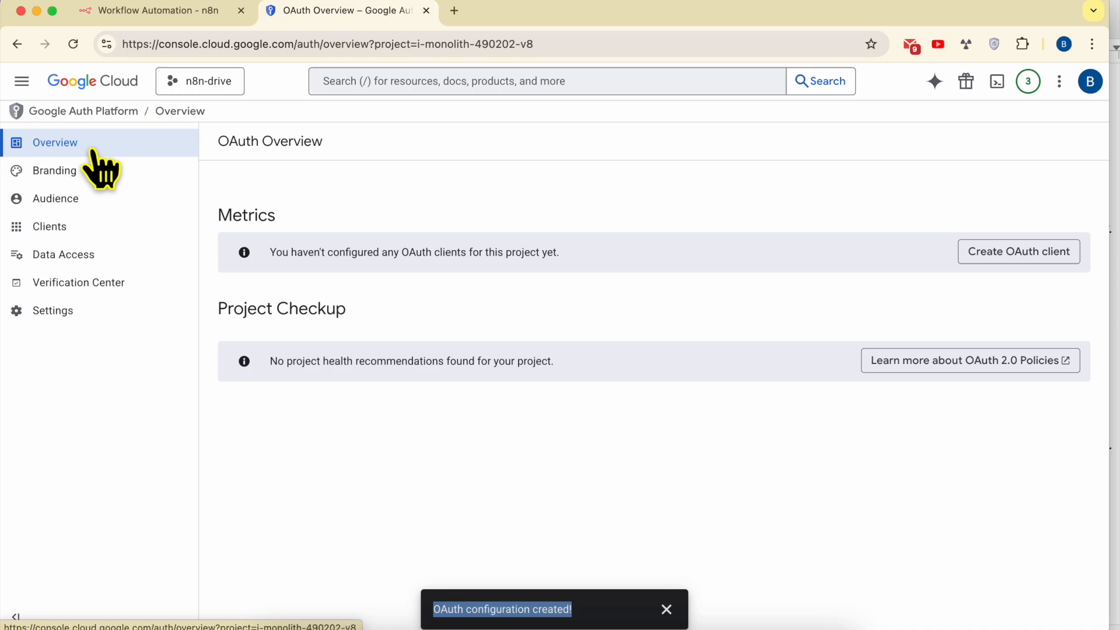
double_click(262, 215)
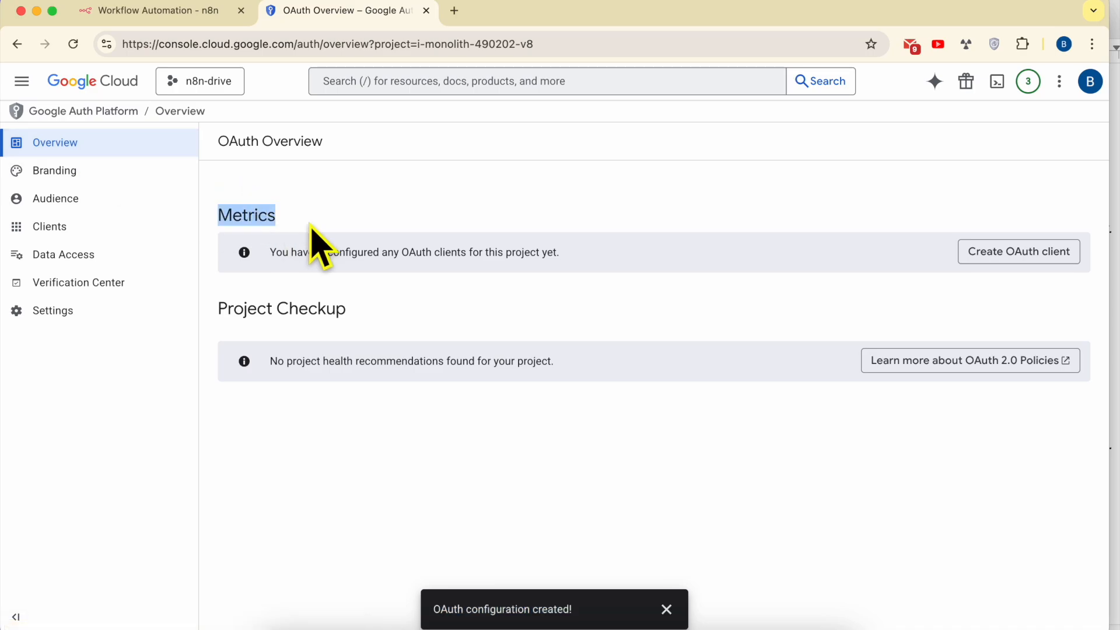
left_click(1021, 252)
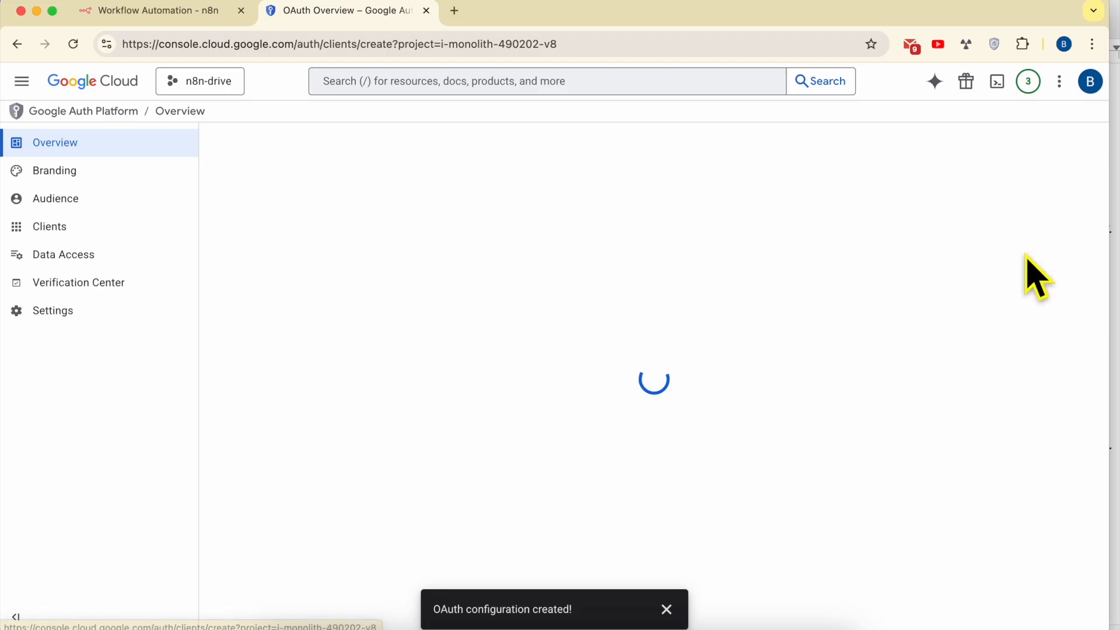
left_click(665, 608)
left_click(285, 259)
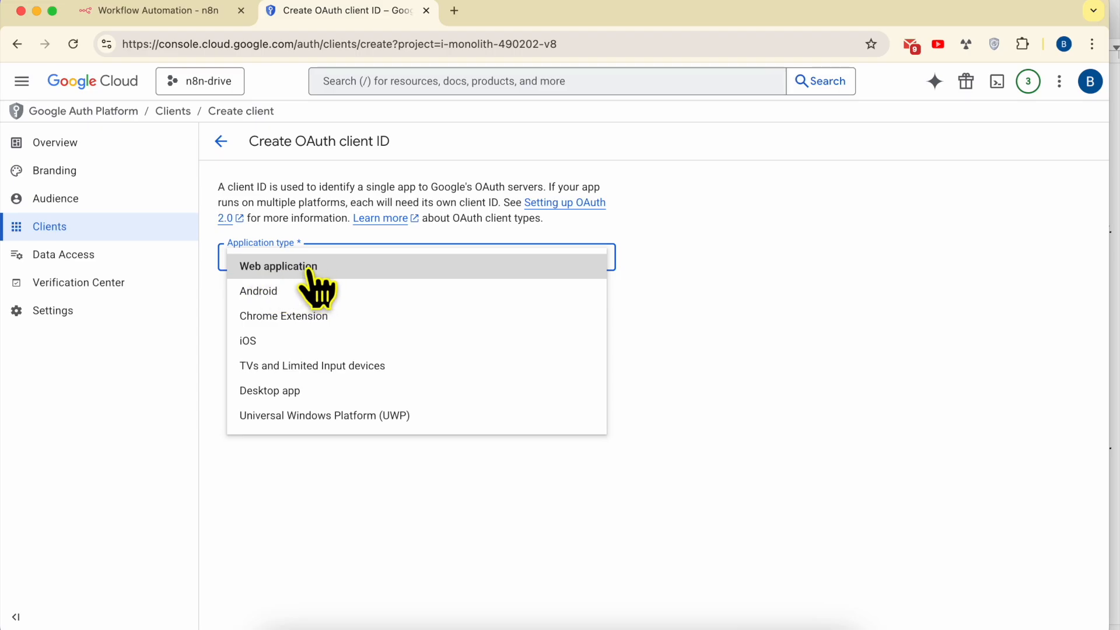
left_click(303, 269)
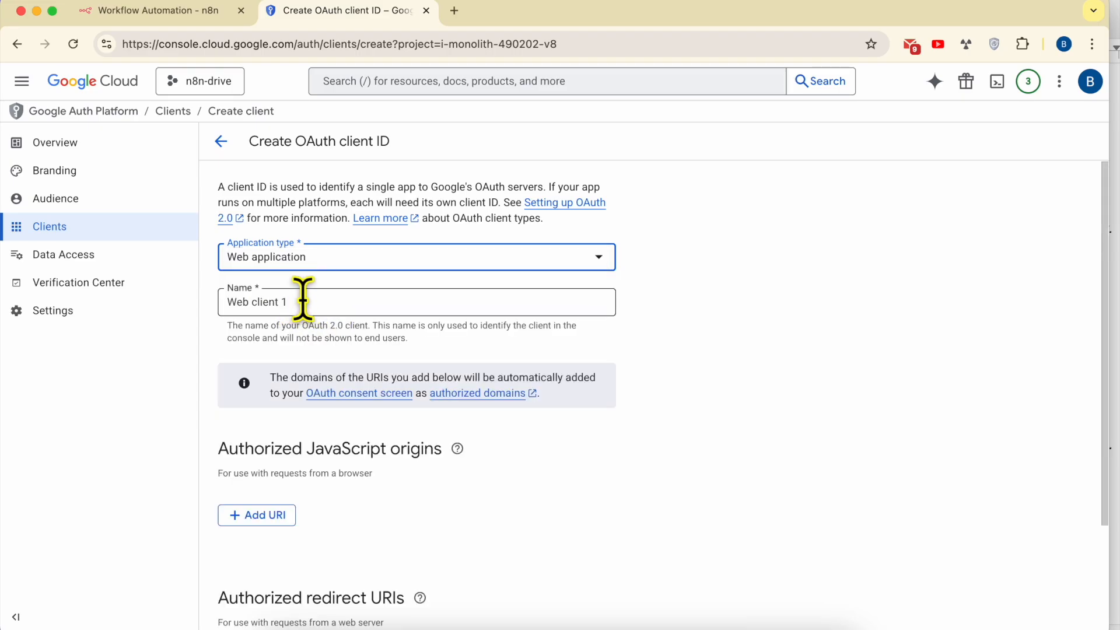
Name the OAuth client n8n-drive and read the note on where the name is used
left_click_drag(304, 299, 224, 301)
type("n8n")
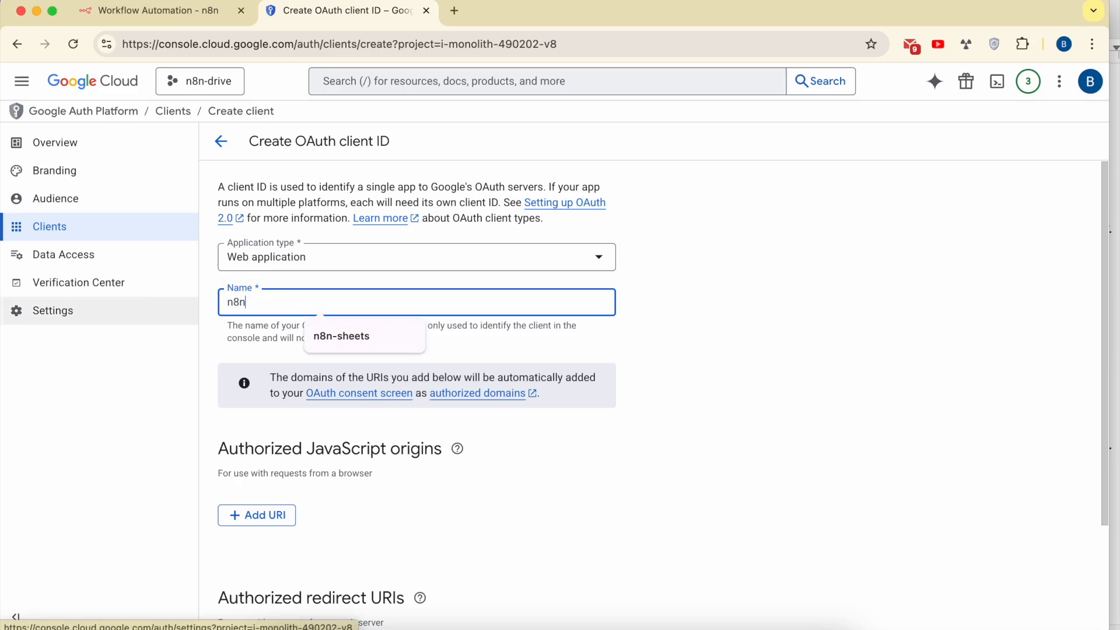
type("-drive")
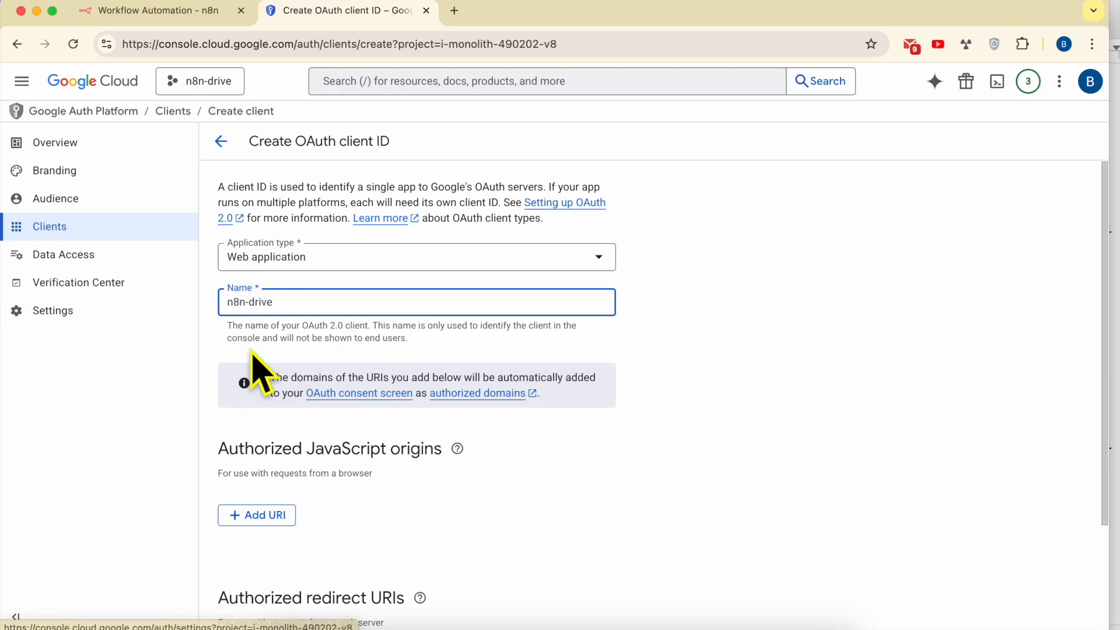
triple_click(264, 328)
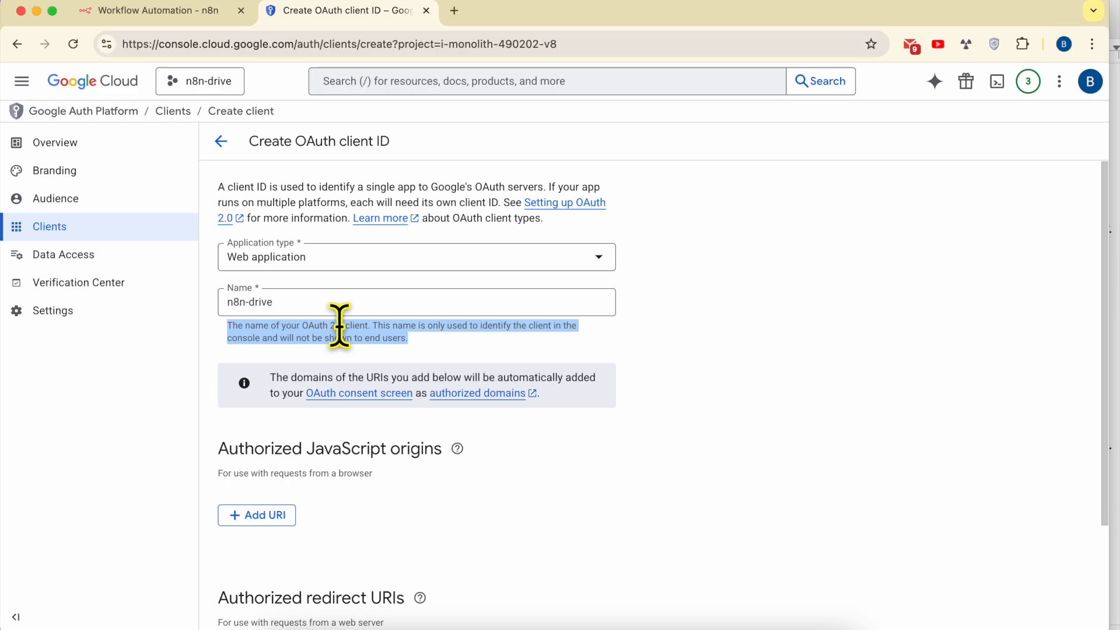
triple_click(382, 323)
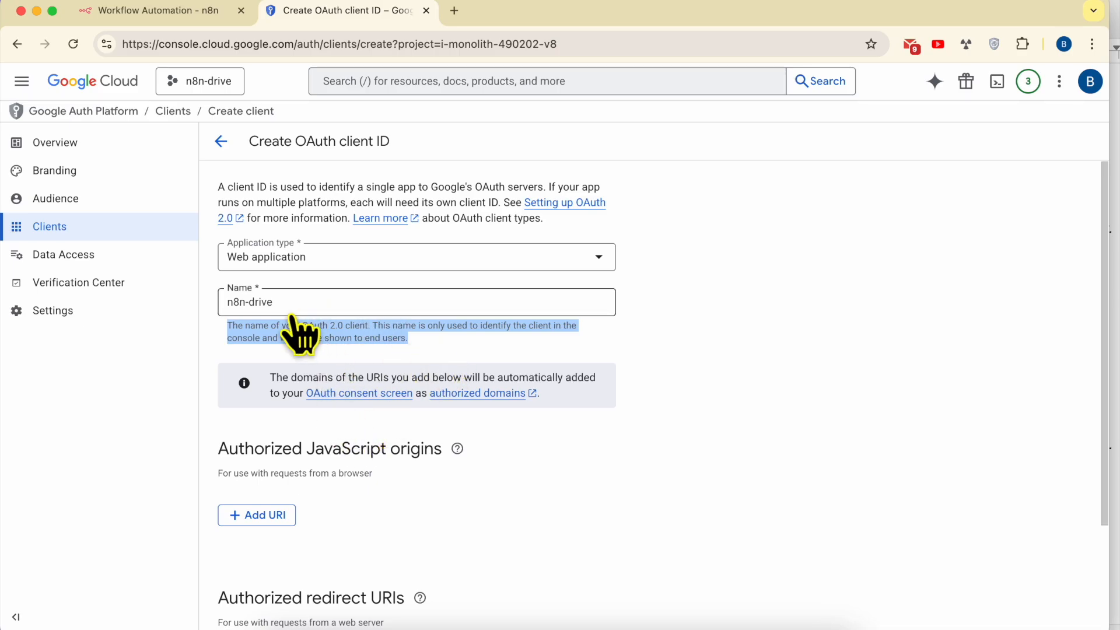
Add an empty entry under the client's authorized redirect URIs
scroll(284, 373, "down", 3)
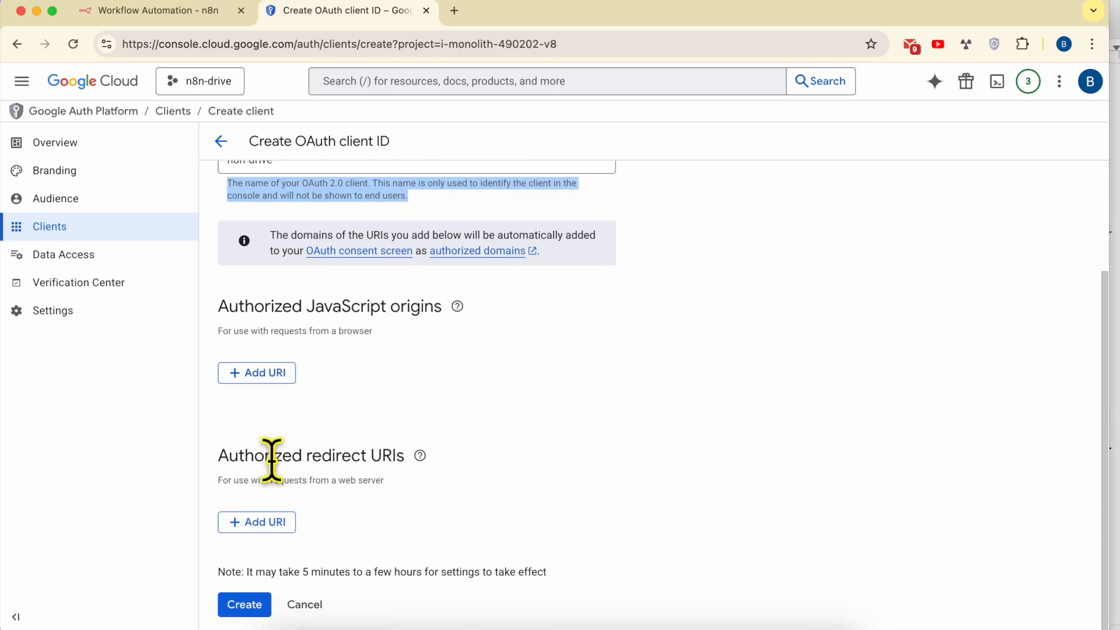
double_click(256, 461)
left_click(256, 461)
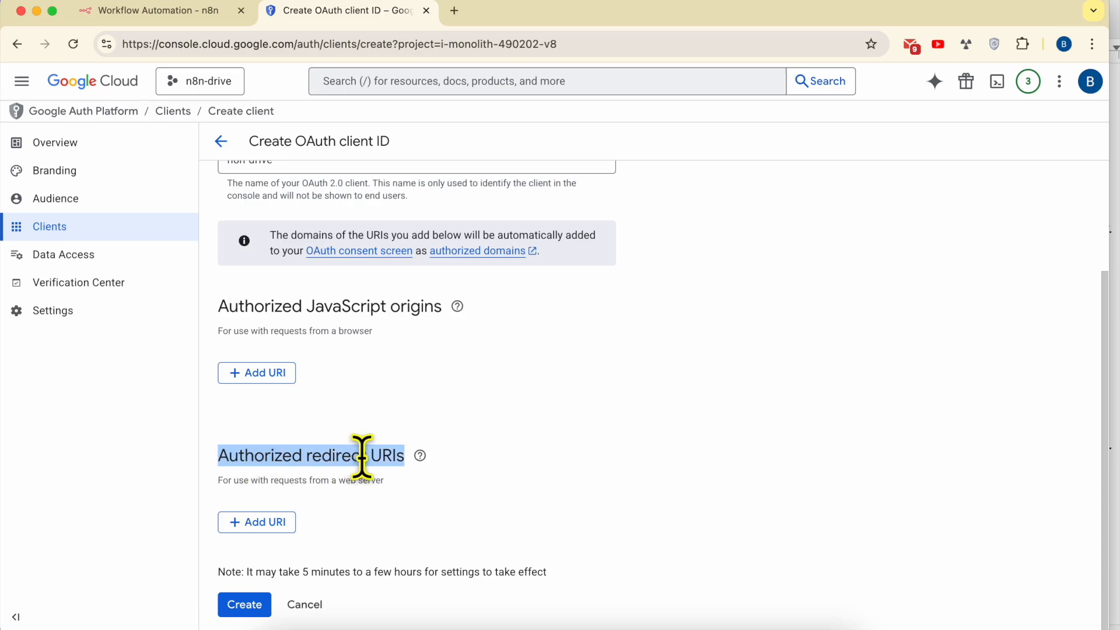
left_click(265, 524)
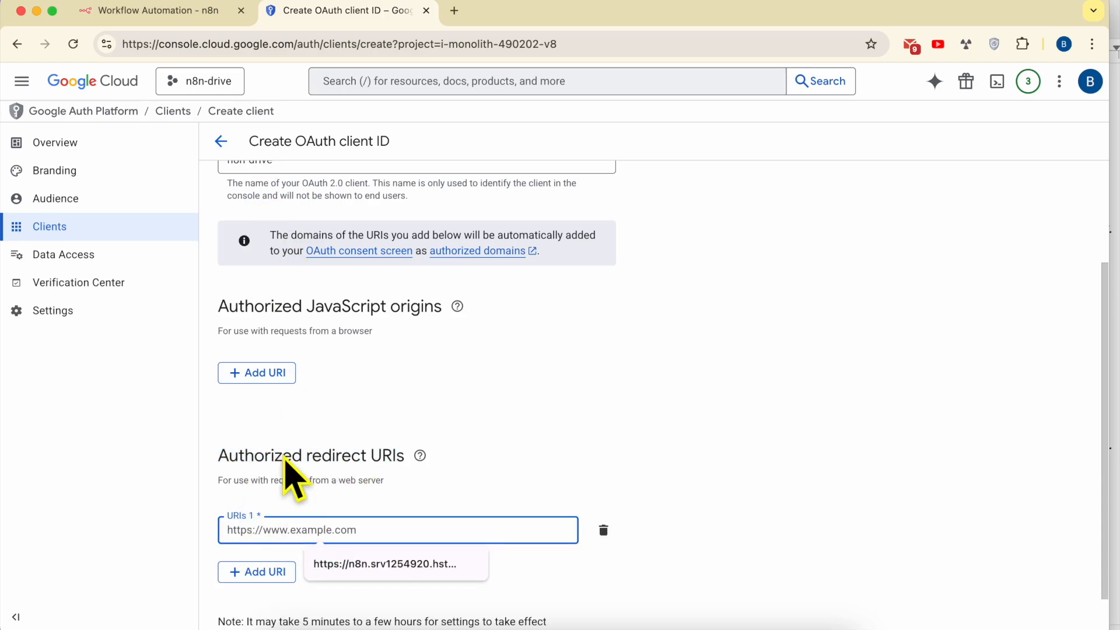
Switch to n8n and copy the OAuth Redirect URL from the Google Drive account credential
left_click(181, 15)
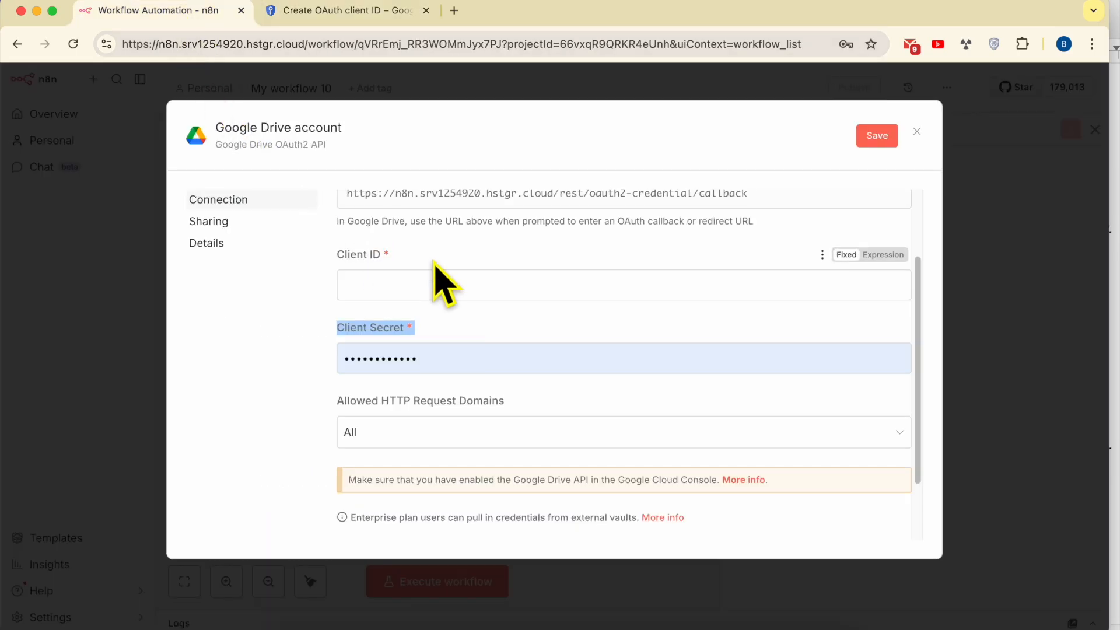
scroll(435, 263, "up", 3)
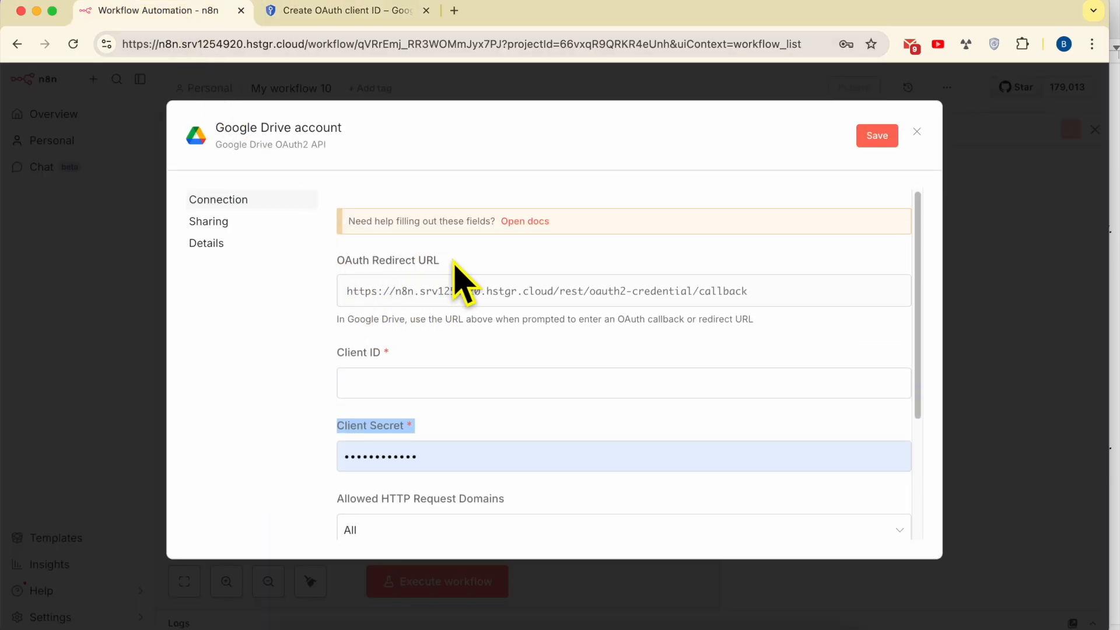
left_click(497, 291)
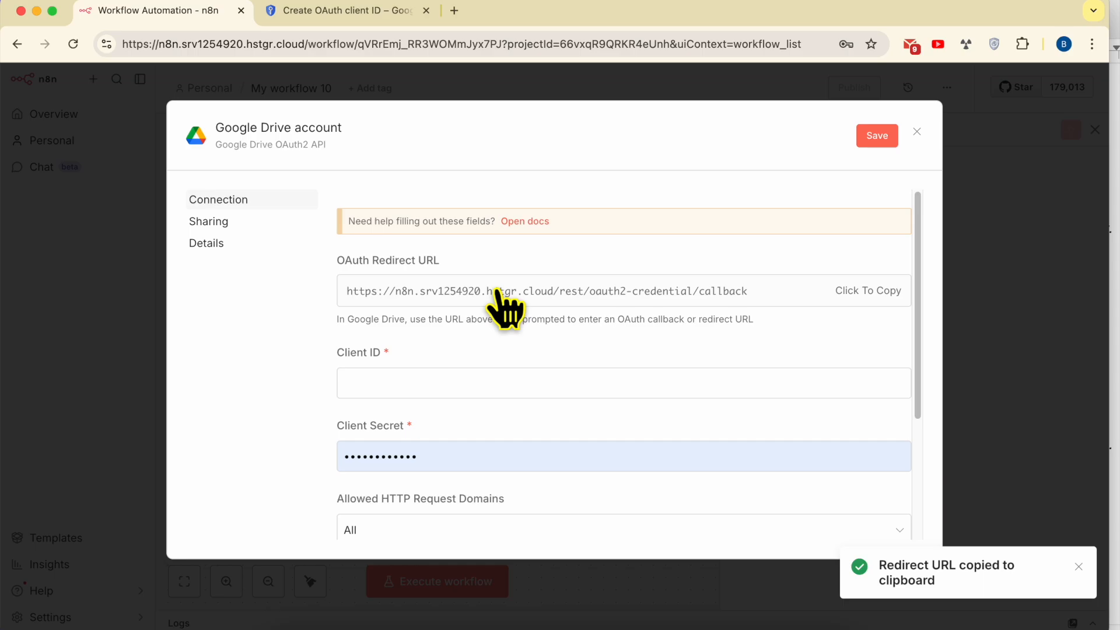
Return to Google Cloud, paste the copied n8n callback URL as the authorized redirect URI, and create the OAuth client
left_click(368, 12)
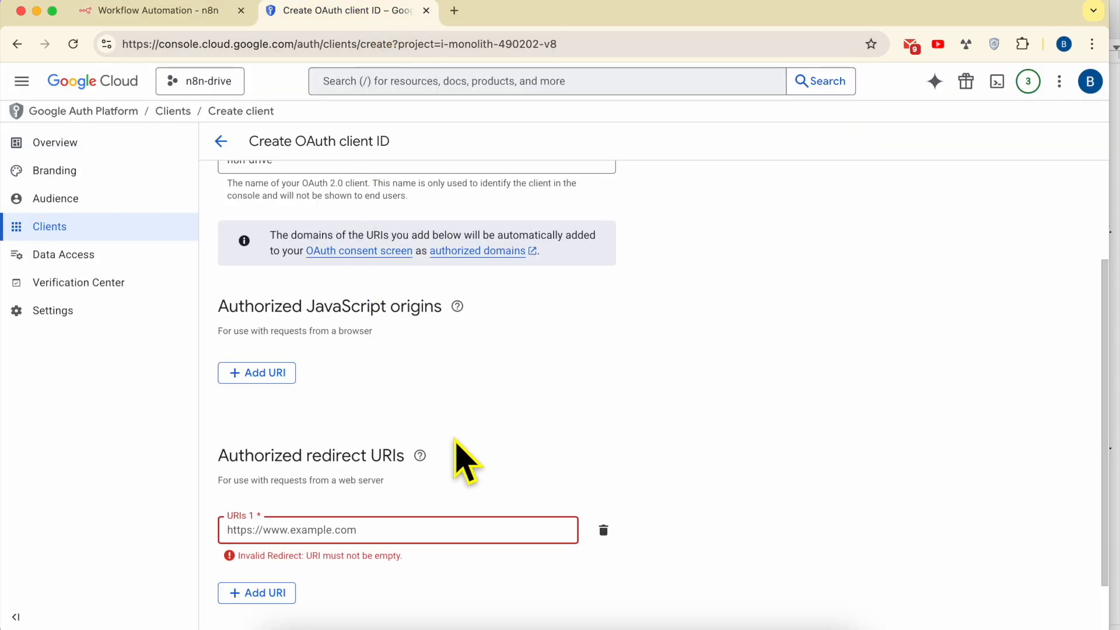
scroll(461, 455, "down", 2)
right_click(338, 457)
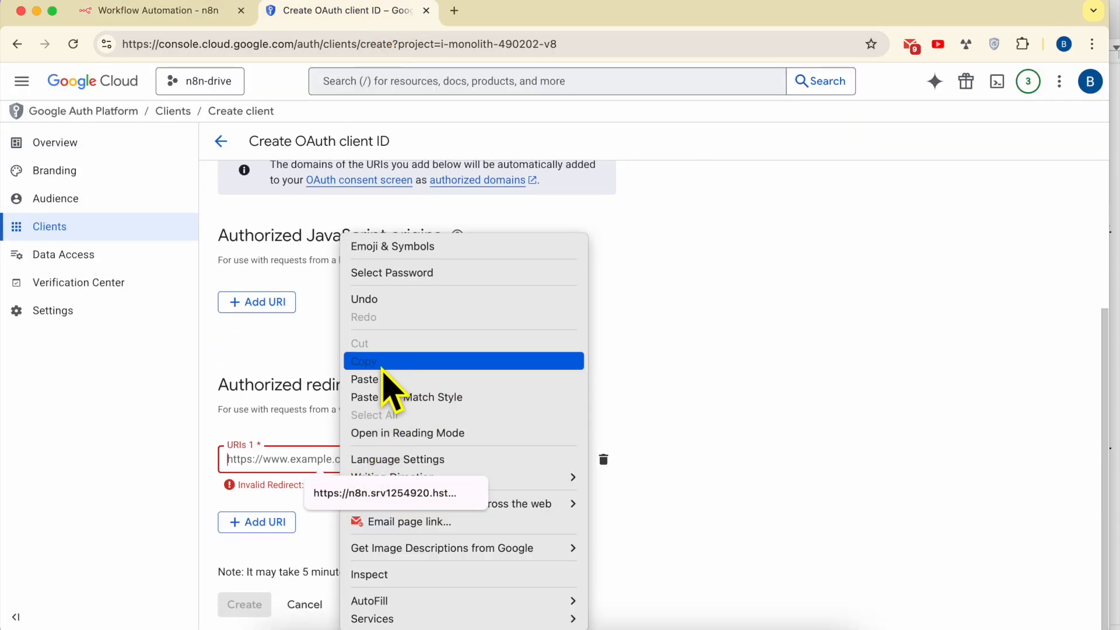
left_click(374, 380)
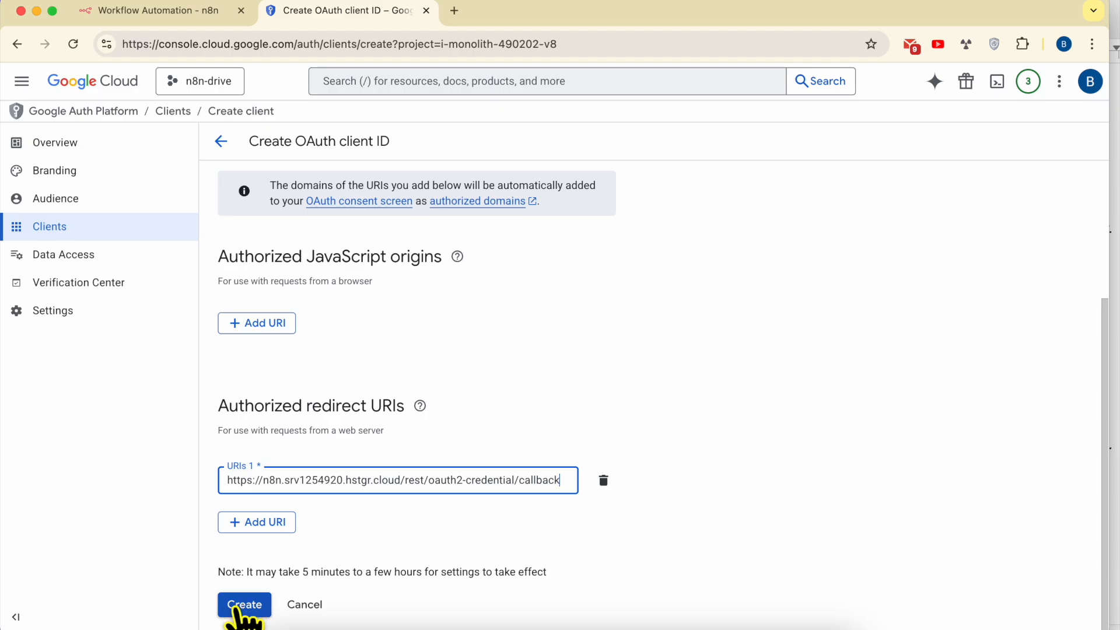
left_click(242, 606)
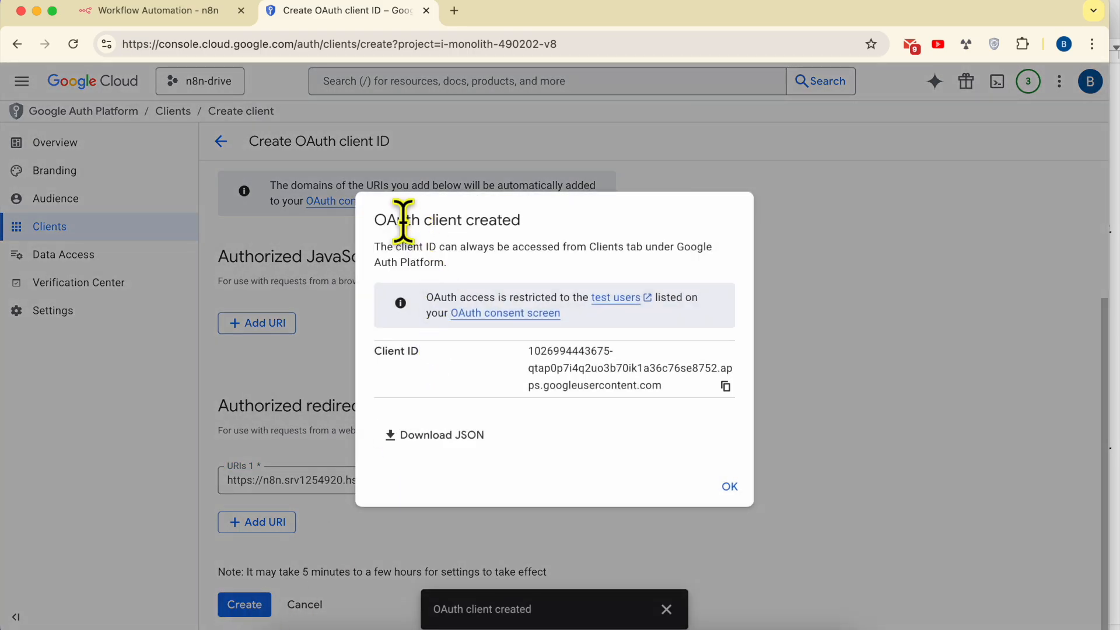
triple_click(405, 221)
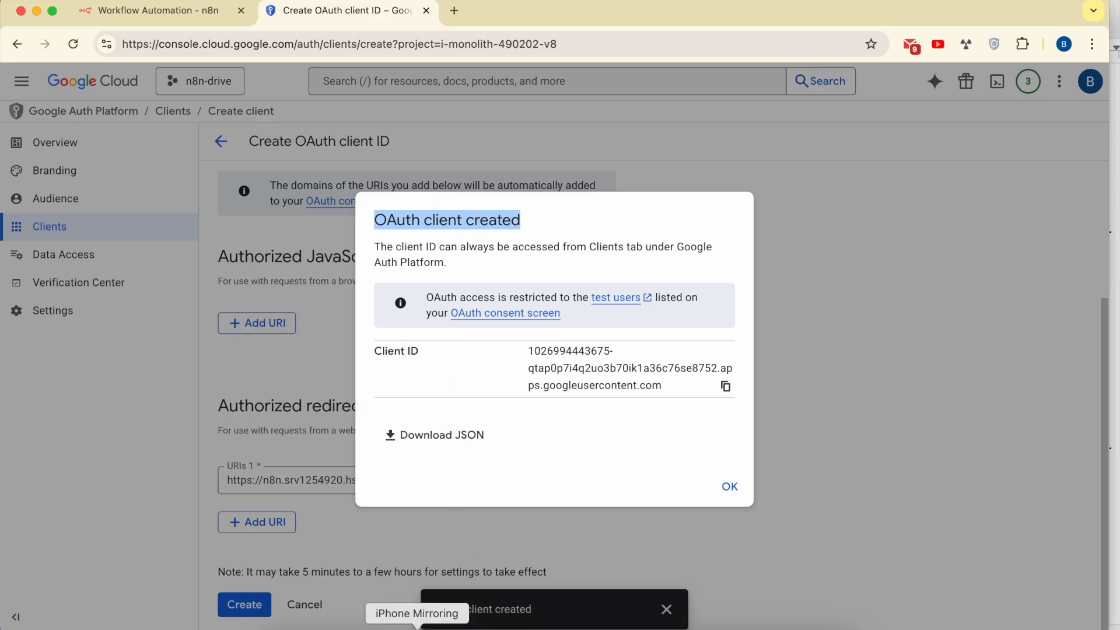
Switch to the notes and review Step #5 on copying the Client ID and Client Secret into the n8n credentials settings
left_click(369, 621)
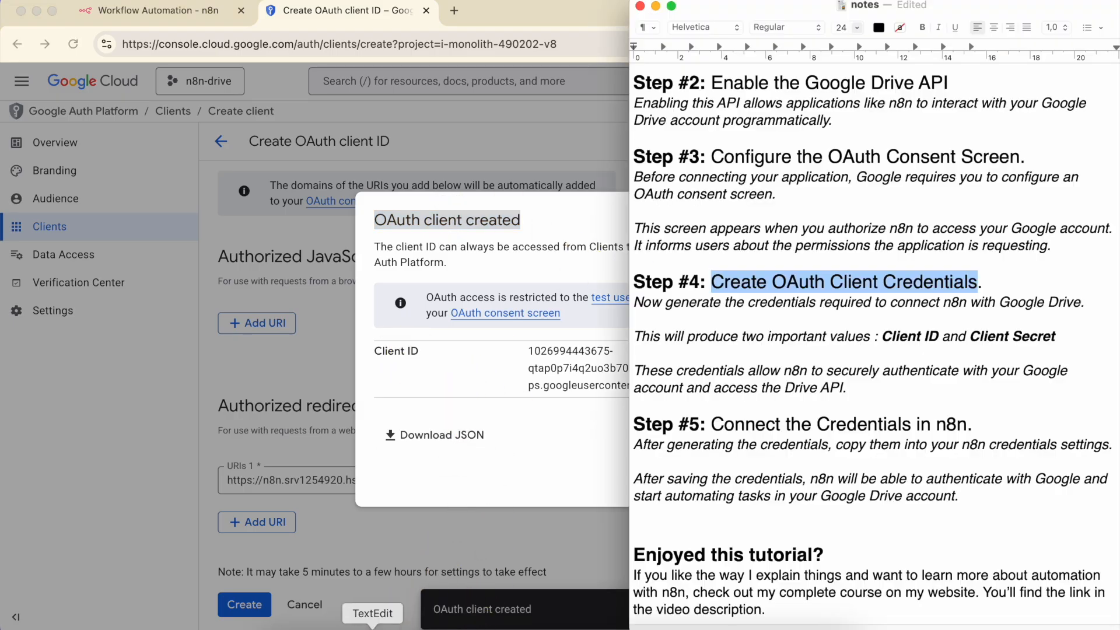
triple_click(733, 421)
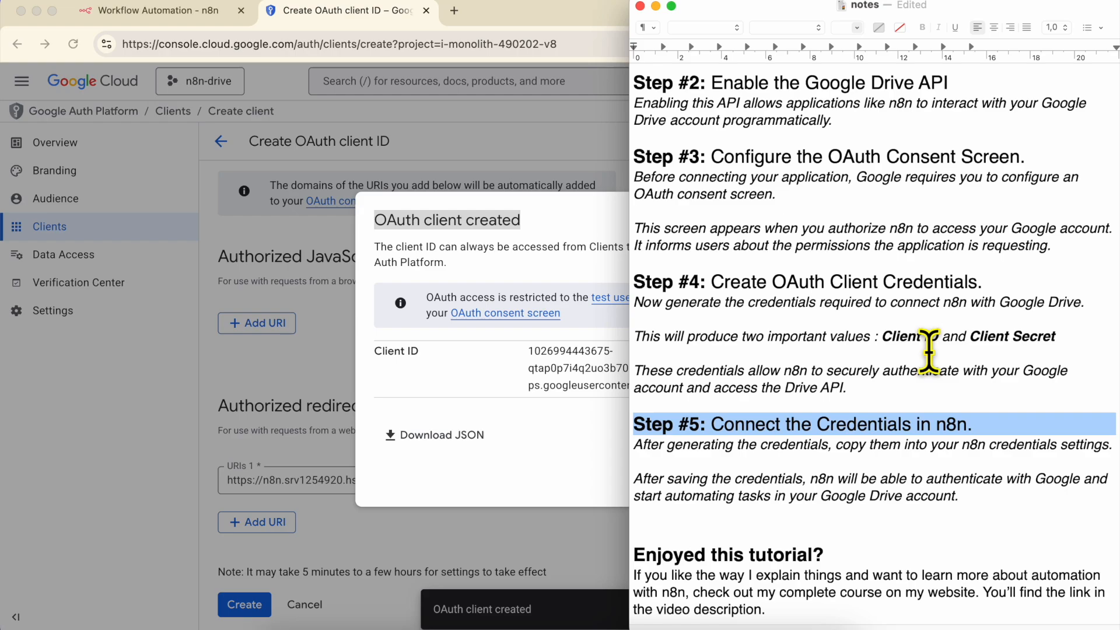
triple_click(909, 337)
double_click(1030, 336)
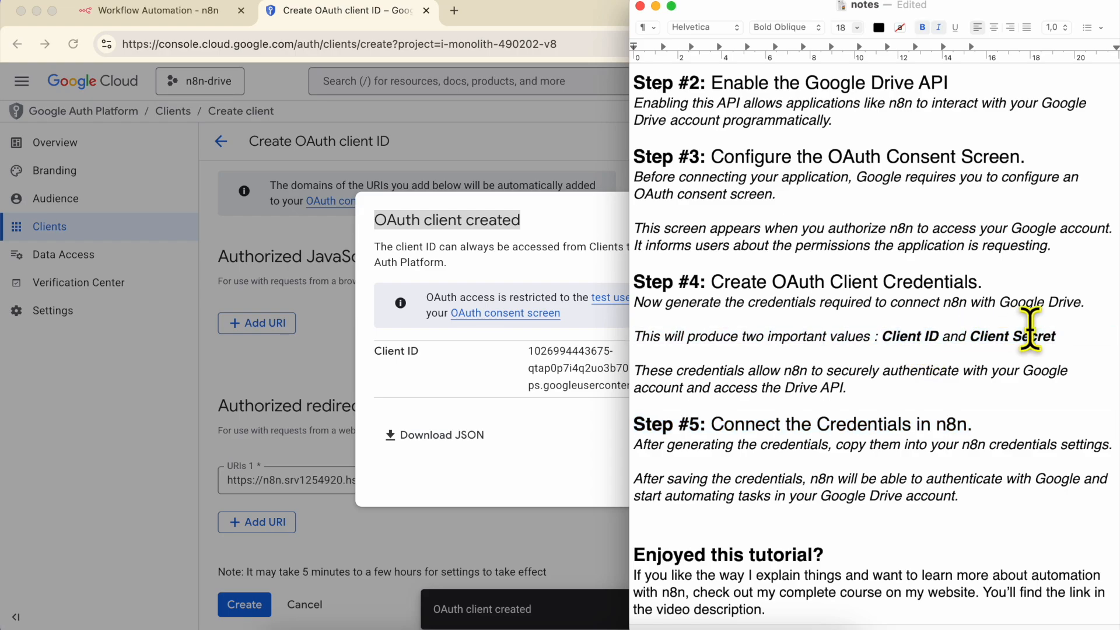
left_click(902, 350, "shift")
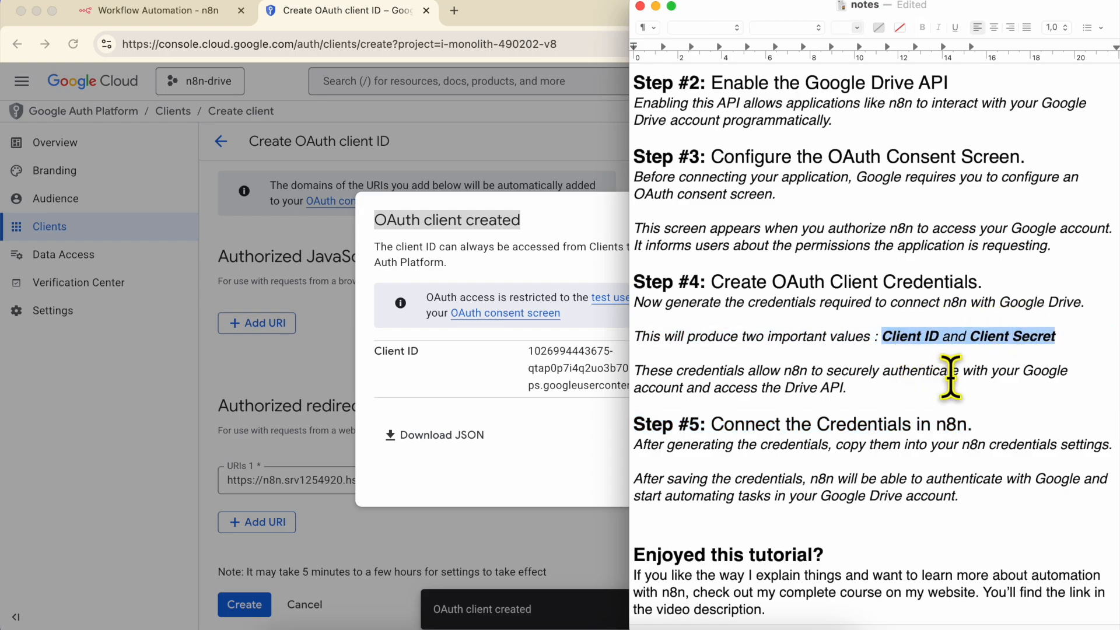
double_click(745, 424)
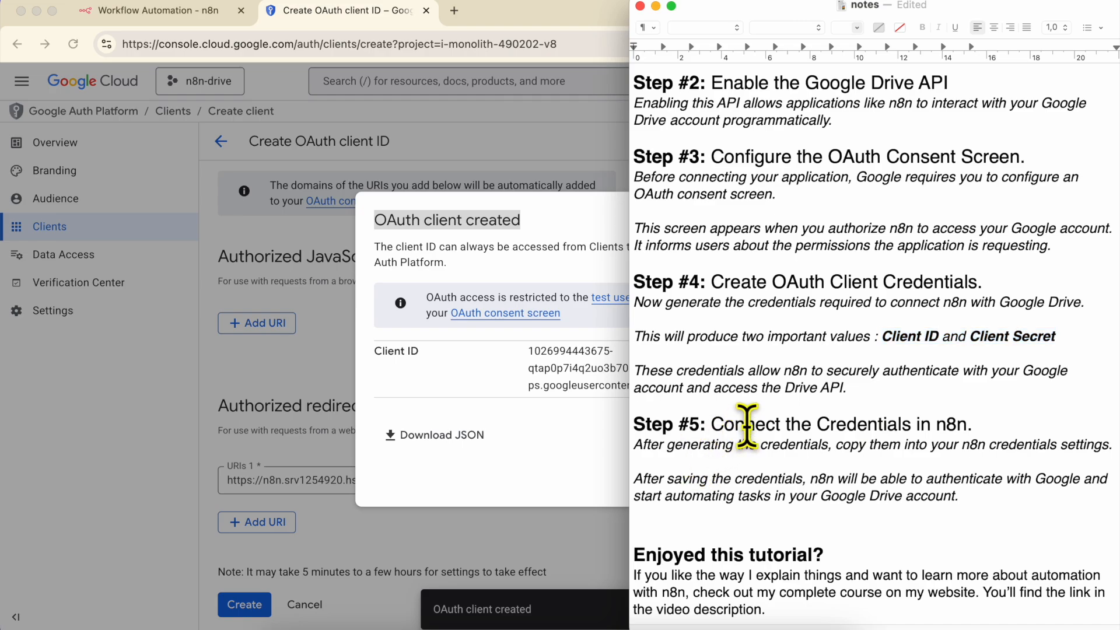
left_click_drag(923, 417, 978, 417)
triple_click(659, 448)
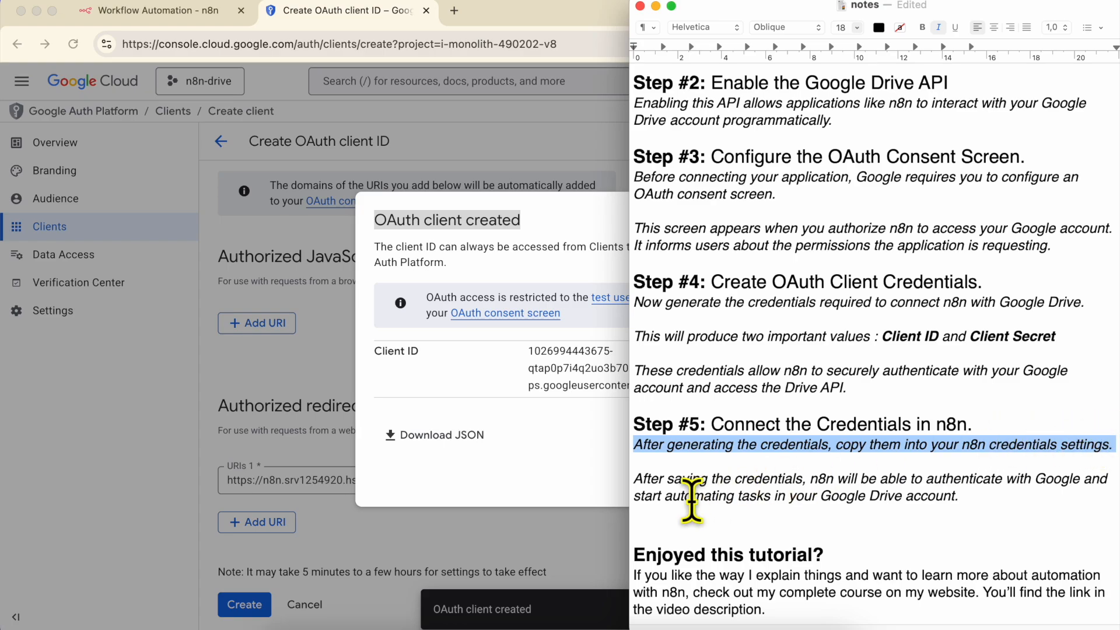
Copy the new OAuth client's ID from Google Cloud and paste it into the Client ID field of n8n's Google Drive credential
left_click(509, 396)
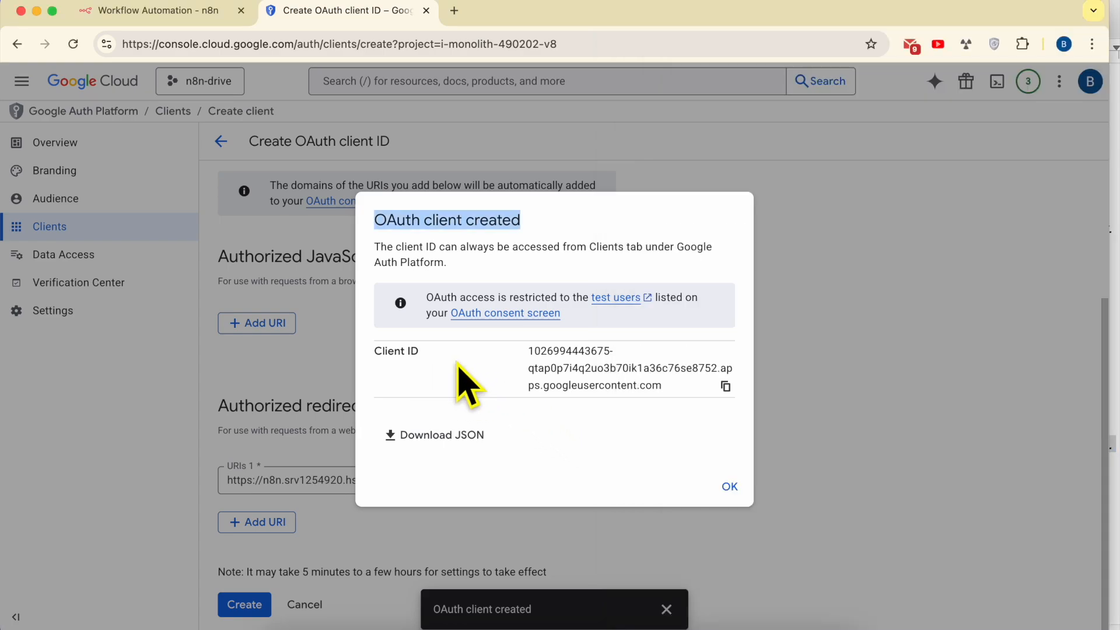
left_click(725, 386)
left_click(158, 17)
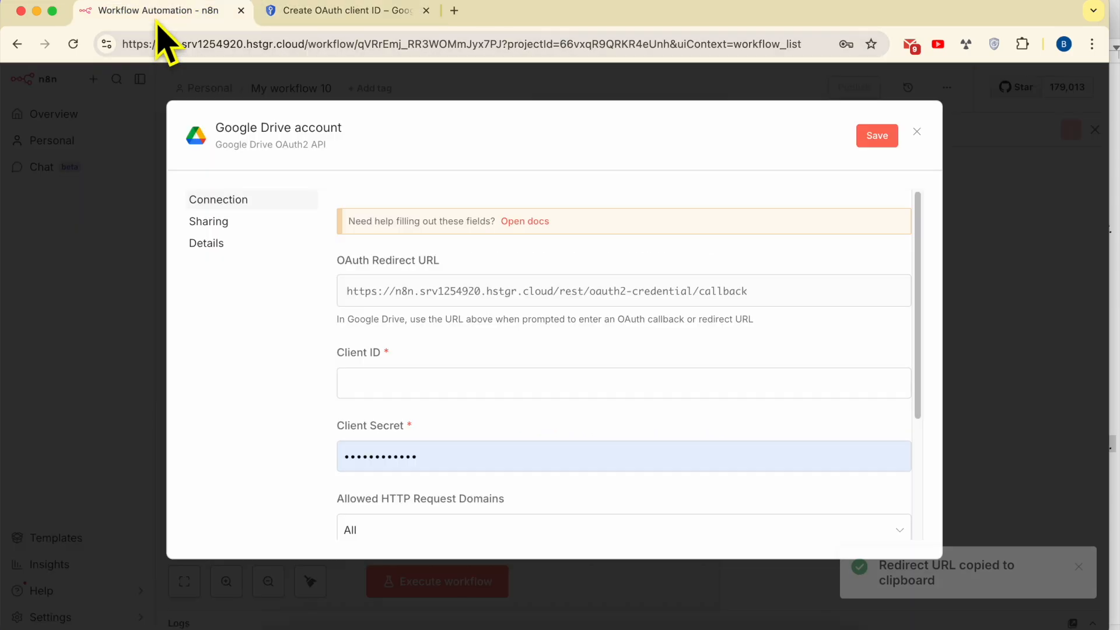
left_click(414, 382)
right_click(416, 385)
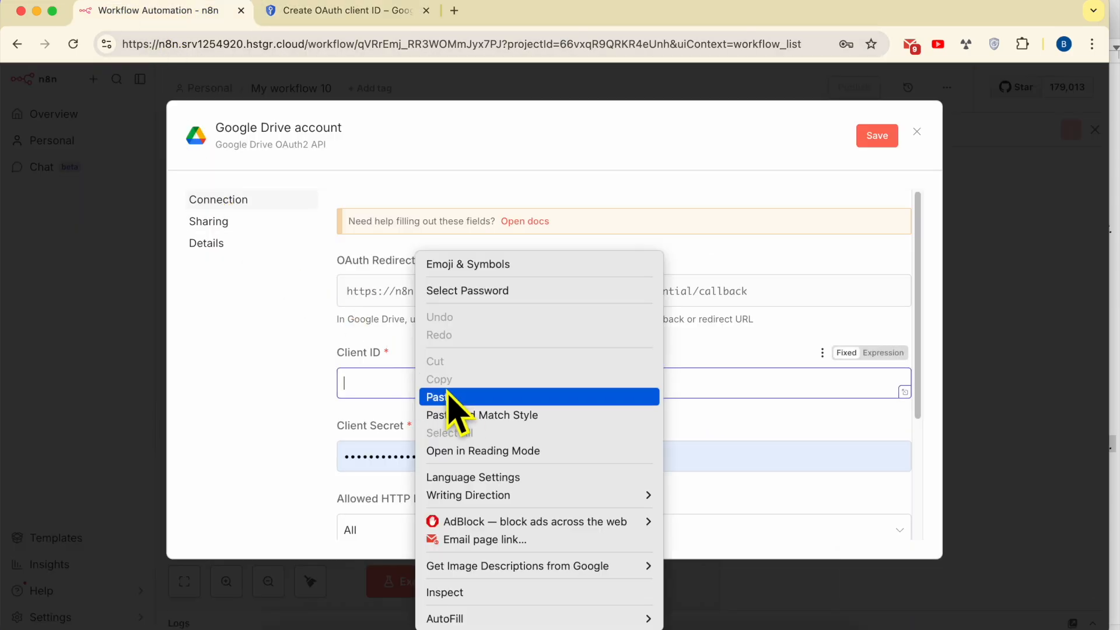
left_click(448, 397)
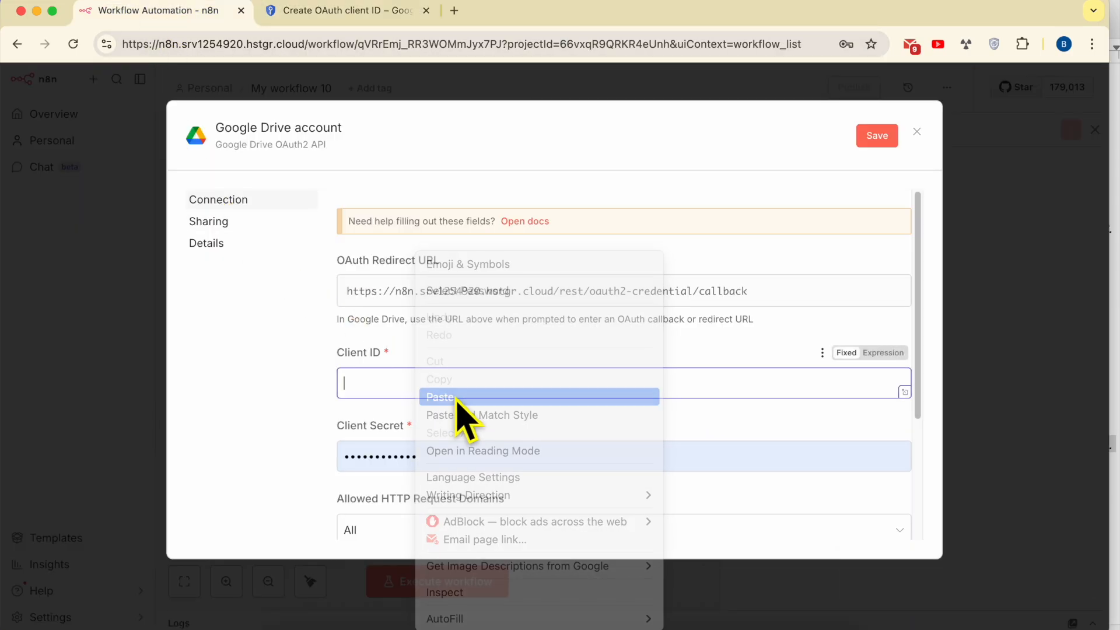
Switch to Google Cloud, open the n8n-drive OAuth client's details, and copy its client secret
triple_click(373, 435)
left_click(335, 15)
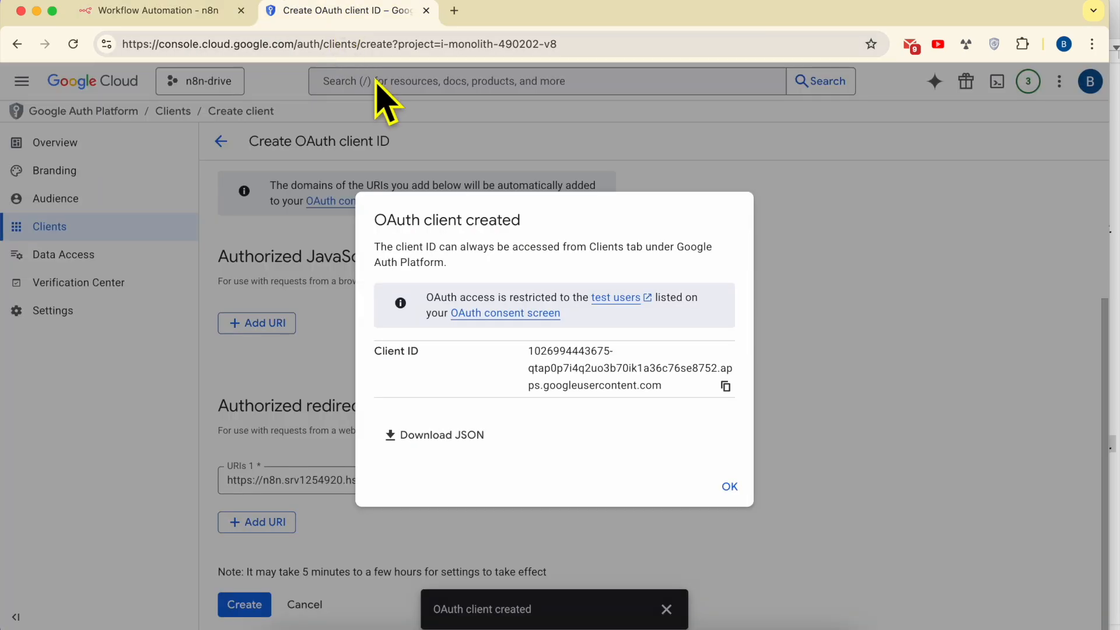
left_click(729, 489)
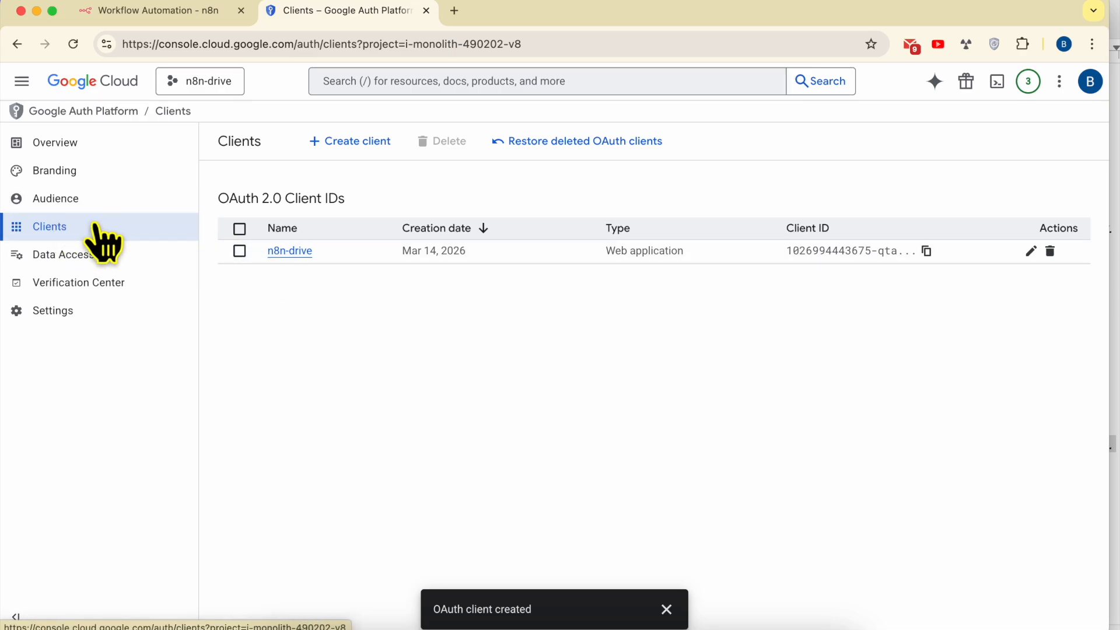
left_click(291, 253)
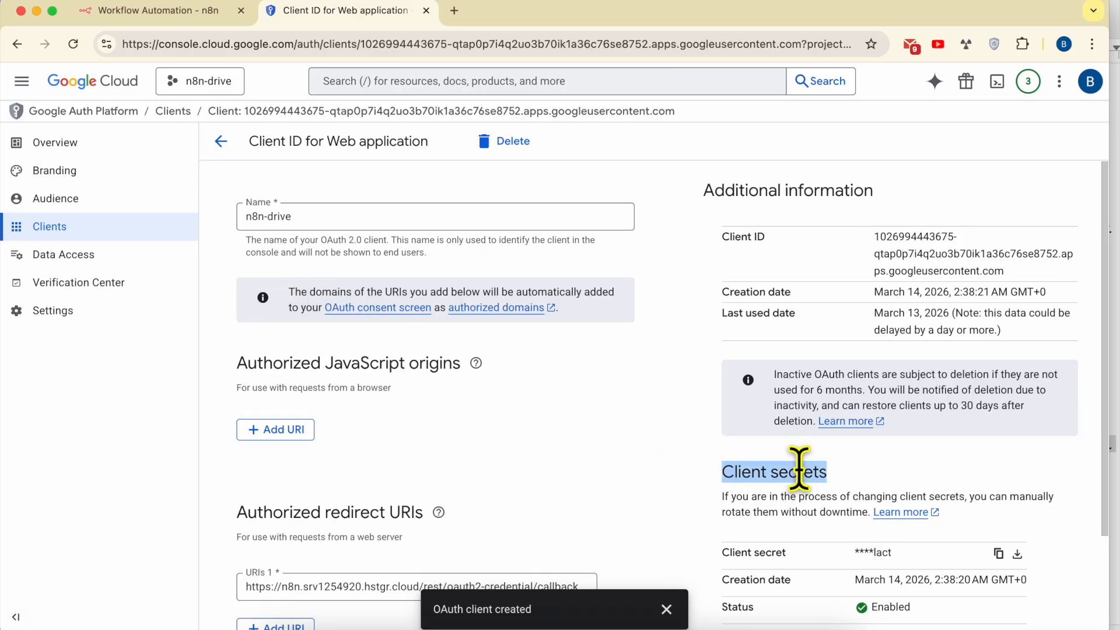
scroll(887, 475, "down", 3)
left_click(877, 460)
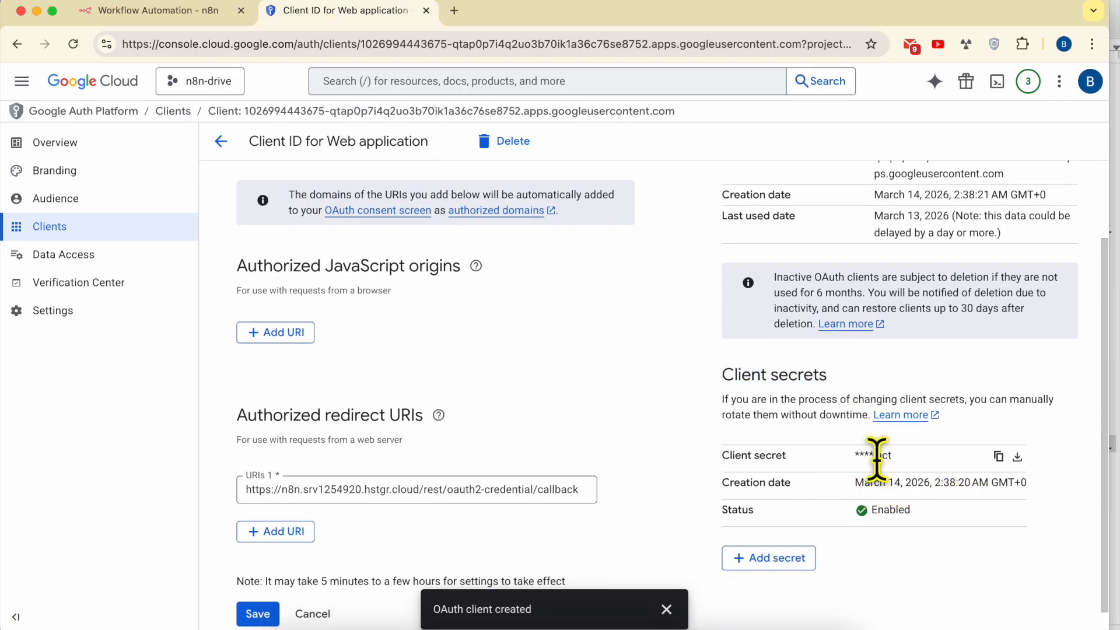
double_click(877, 460)
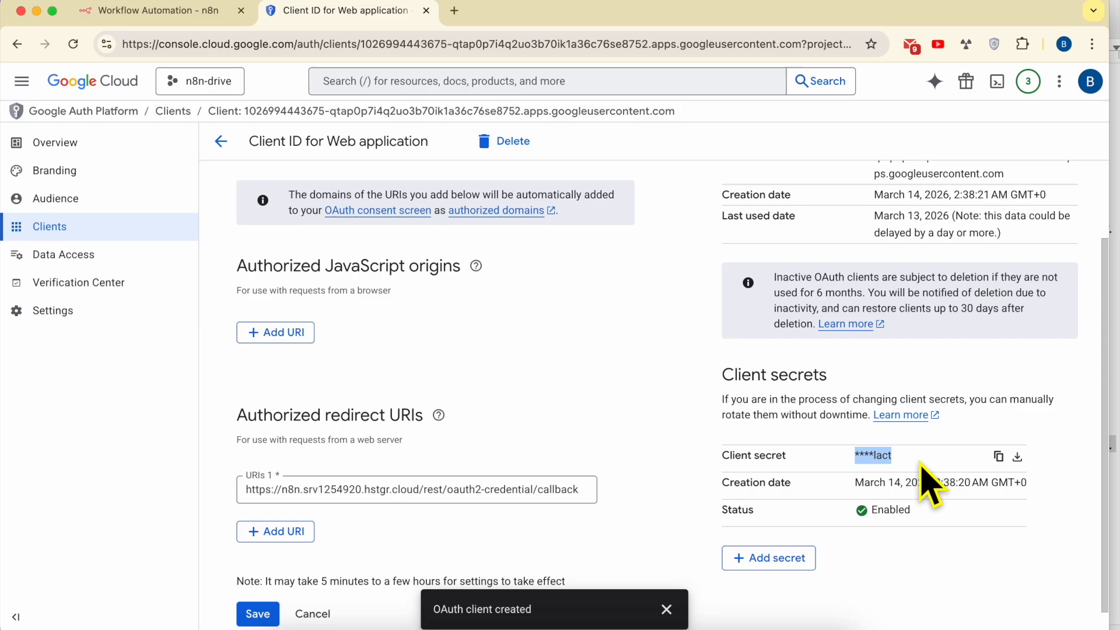
left_click(999, 458)
scroll(995, 457, "up", 2)
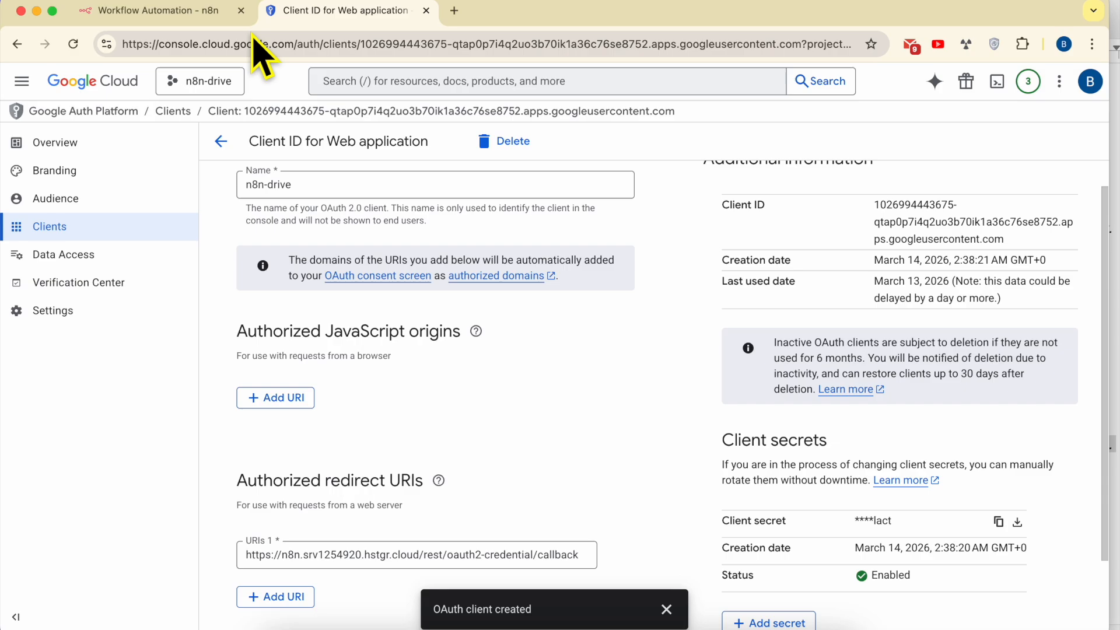
Switch to n8n and replace the Client Secret in the Google Drive credential with the copied client secret
left_click(129, 12)
double_click(485, 456)
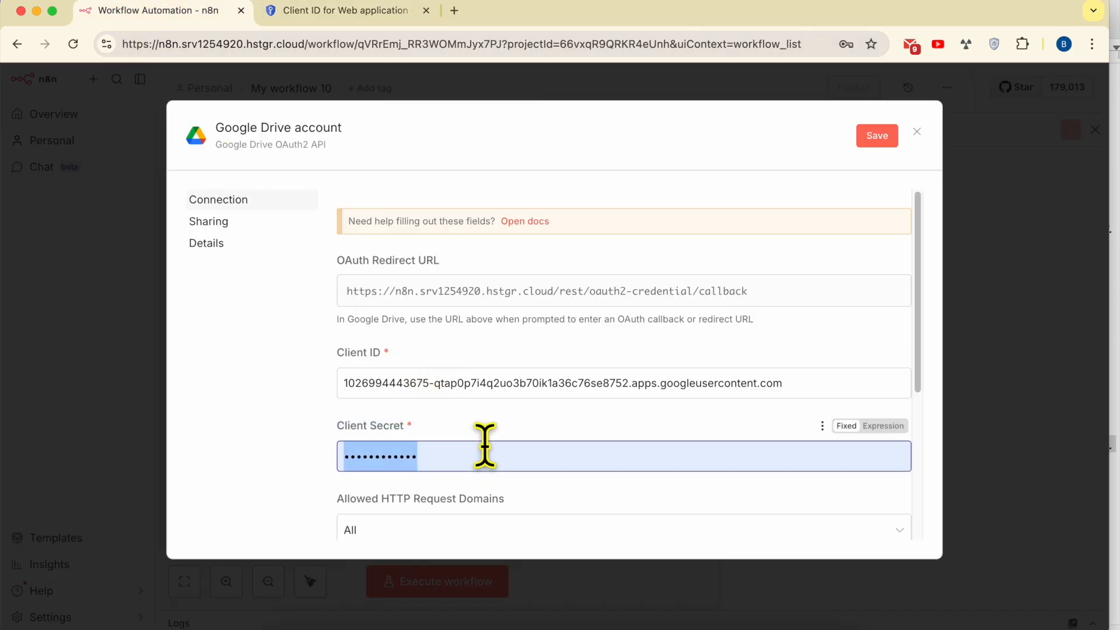
key("BackSpace")
right_click(484, 456)
left_click(505, 395)
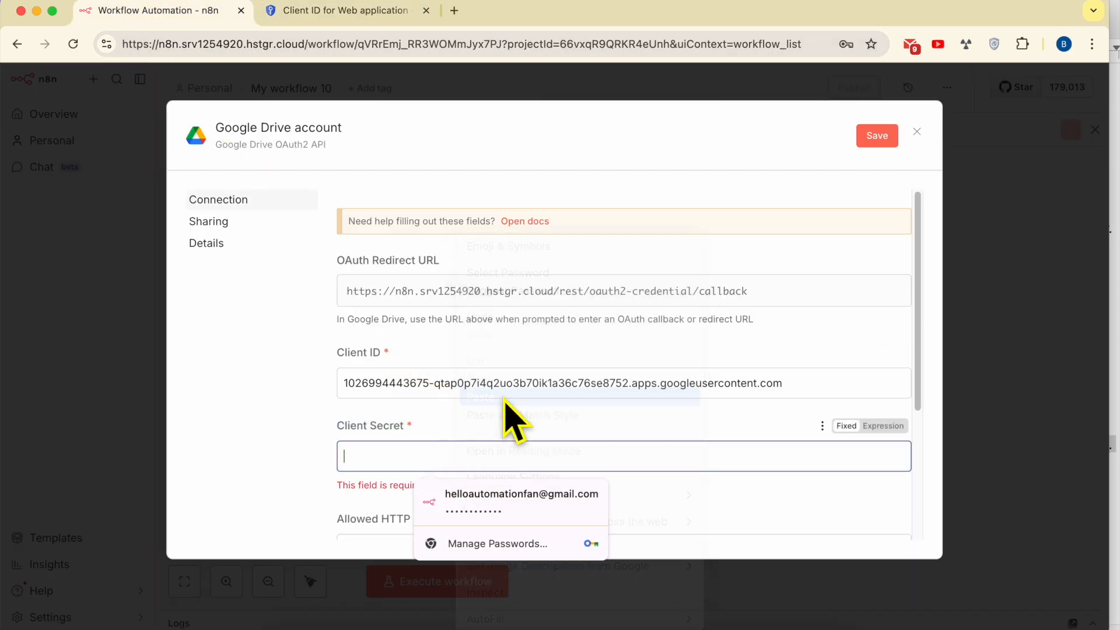
scroll(507, 408, "down", 5)
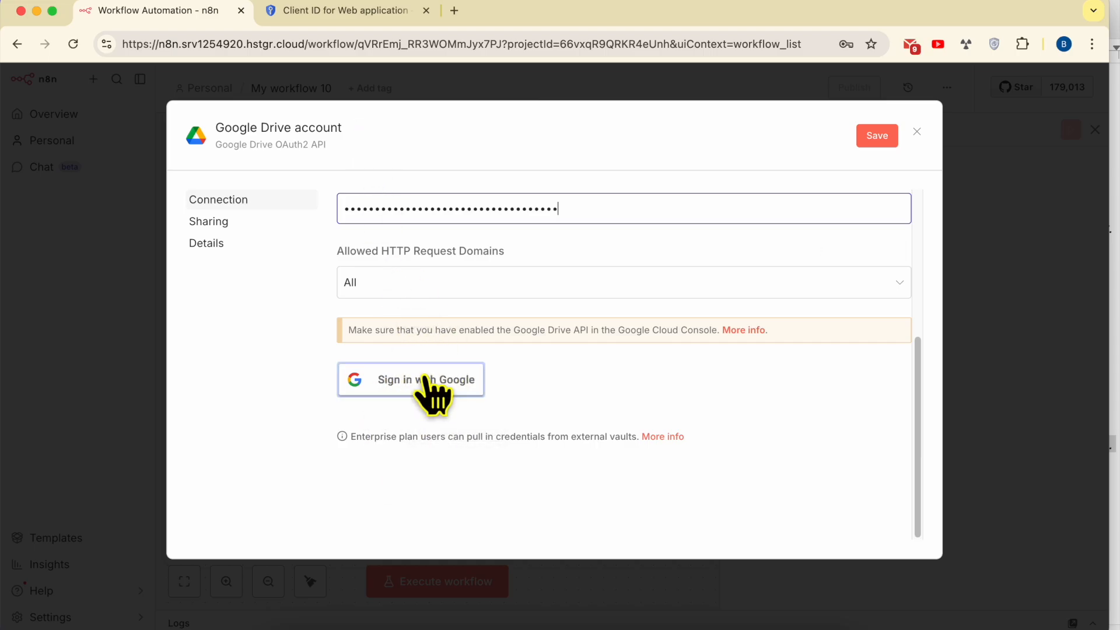
Return to Google Cloud and publish the app to production from the Google Auth Platform's Audience settings
left_click(330, 12)
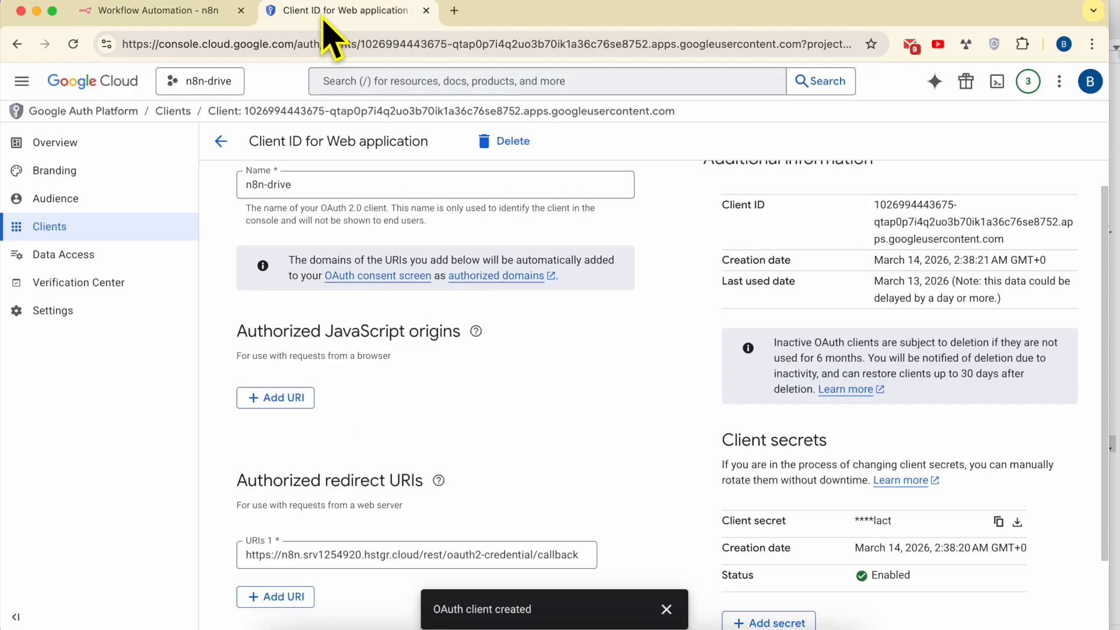
left_click(97, 201)
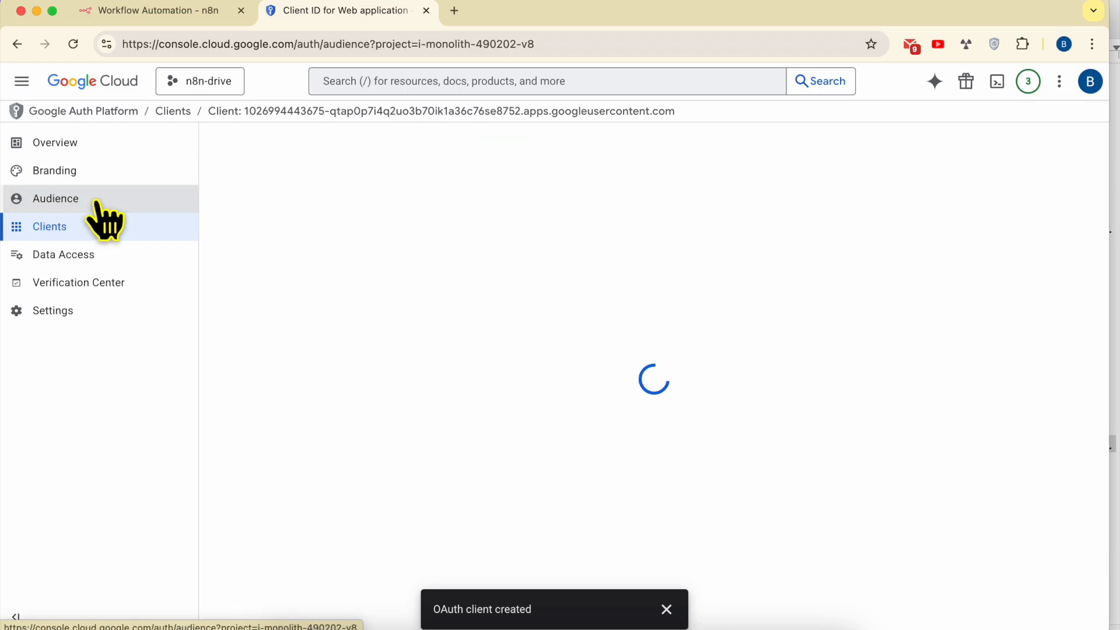
triple_click(300, 193)
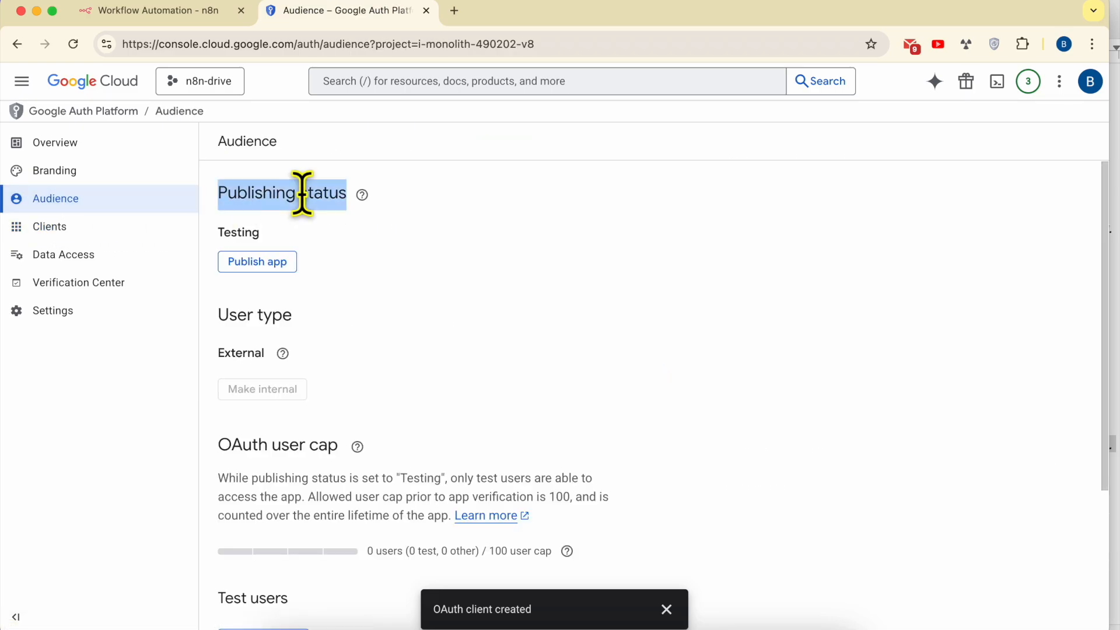
left_click(268, 270)
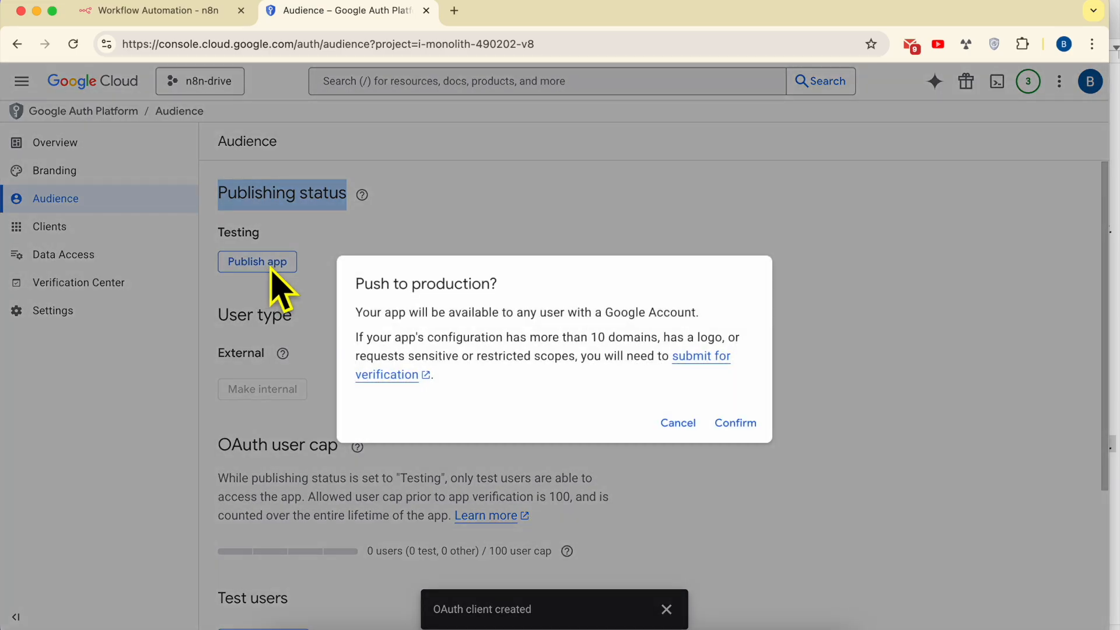
triple_click(380, 280)
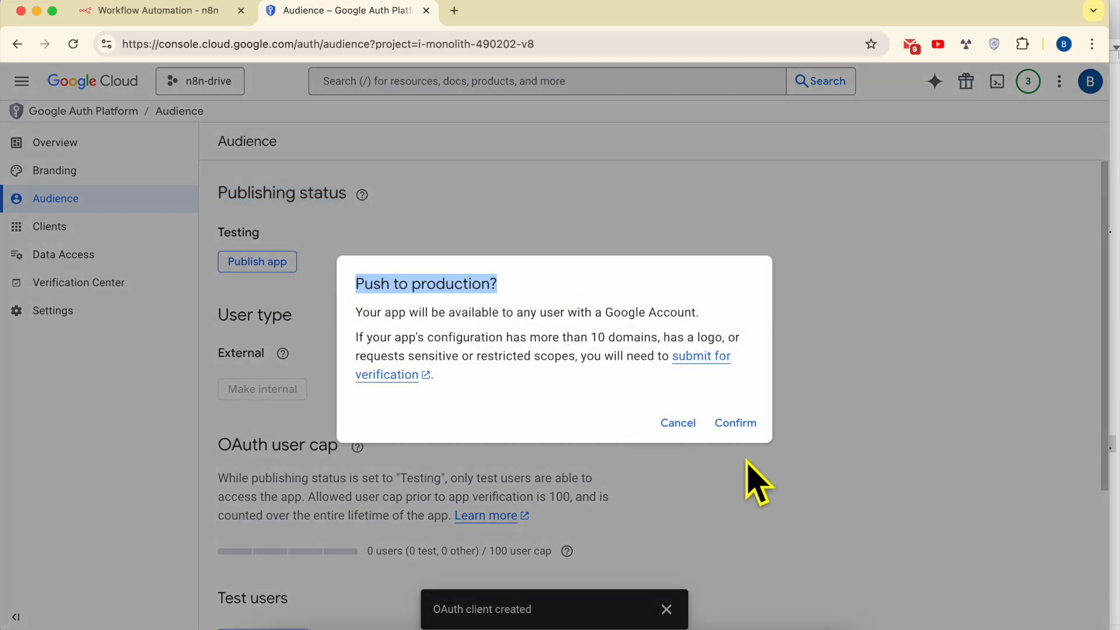
left_click(738, 424)
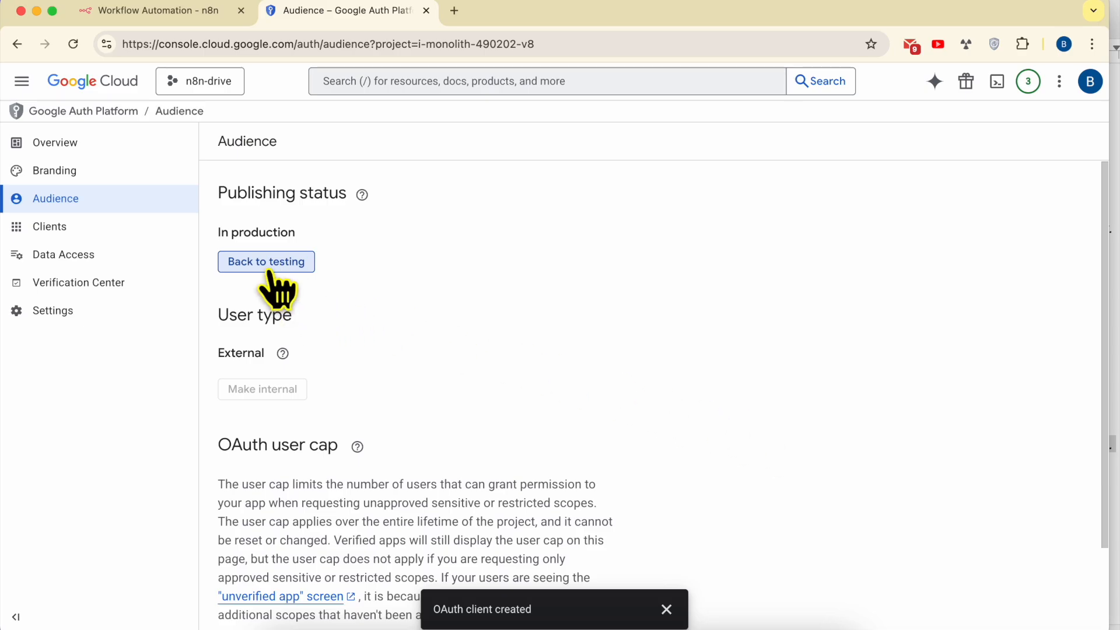
Switch to n8n, start the credential's Google sign-in with the first listed account, and proceed past the unverified-app warning to hstgr.cloud
left_click(126, 11)
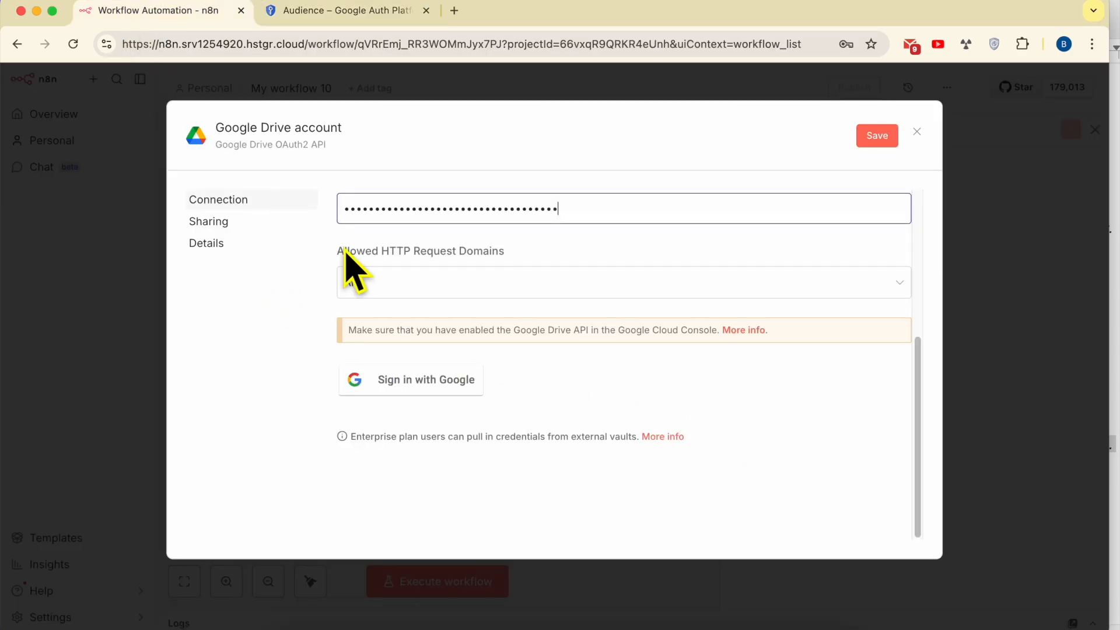
left_click(438, 388)
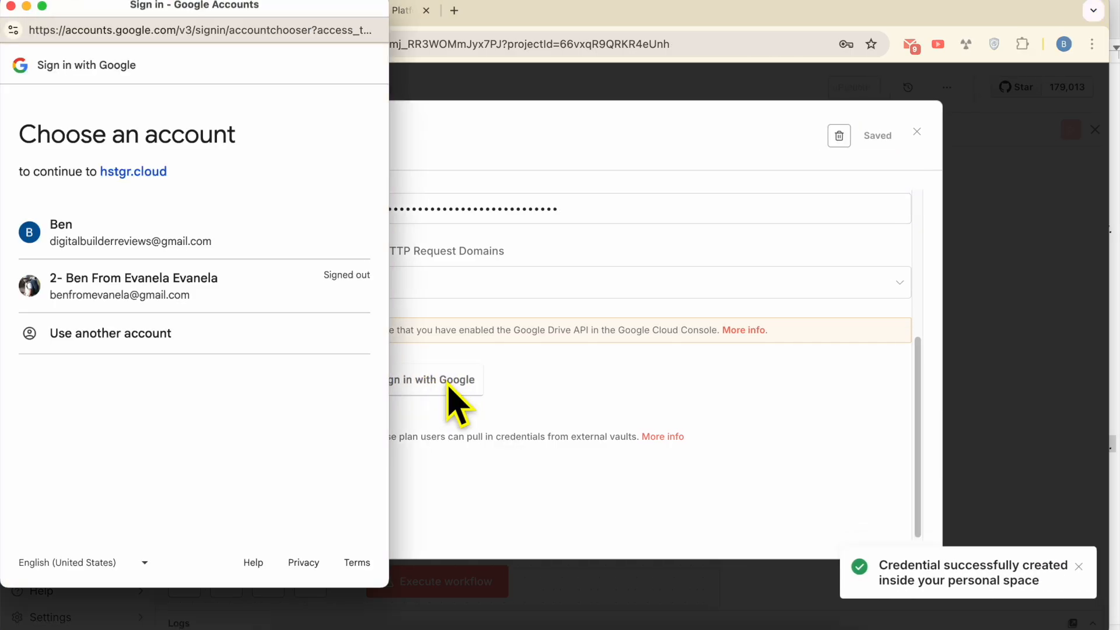
left_click(150, 237)
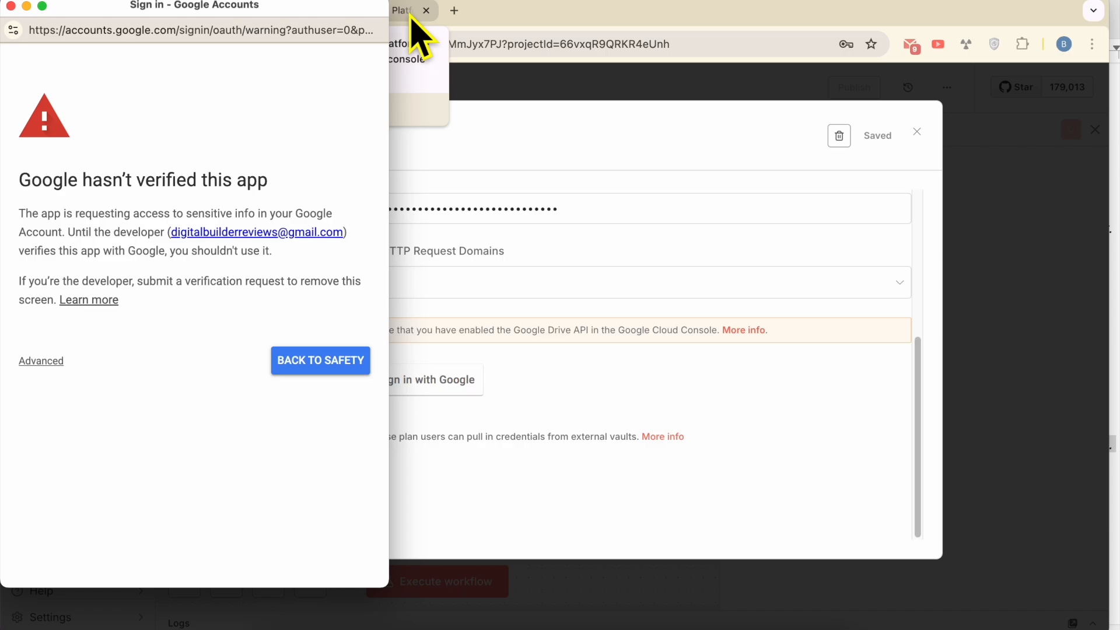
triple_click(97, 175)
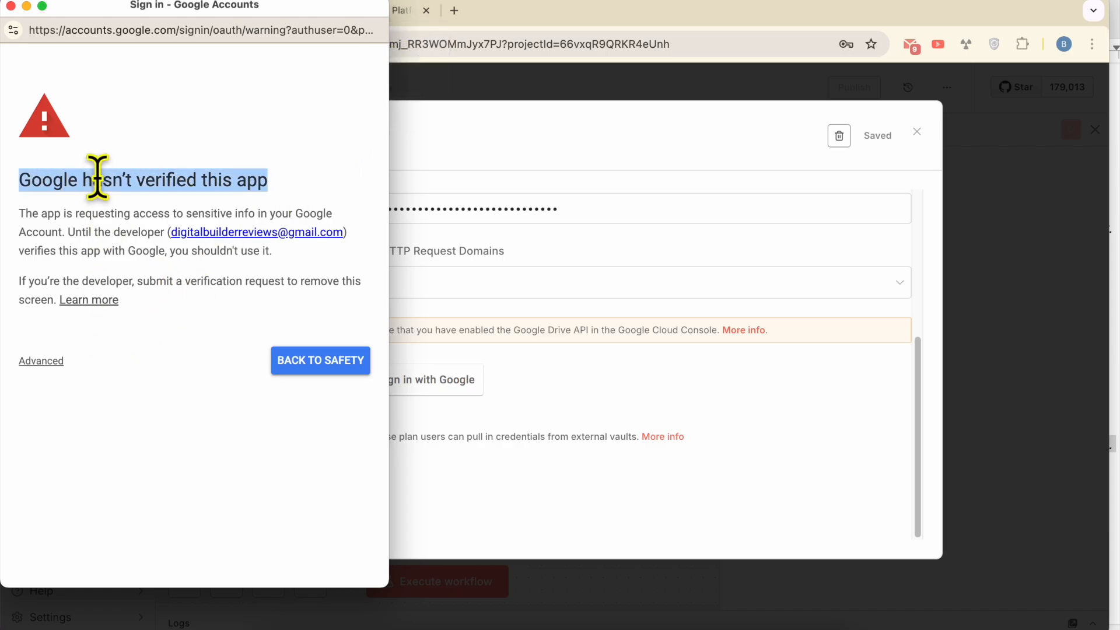
left_click(51, 362)
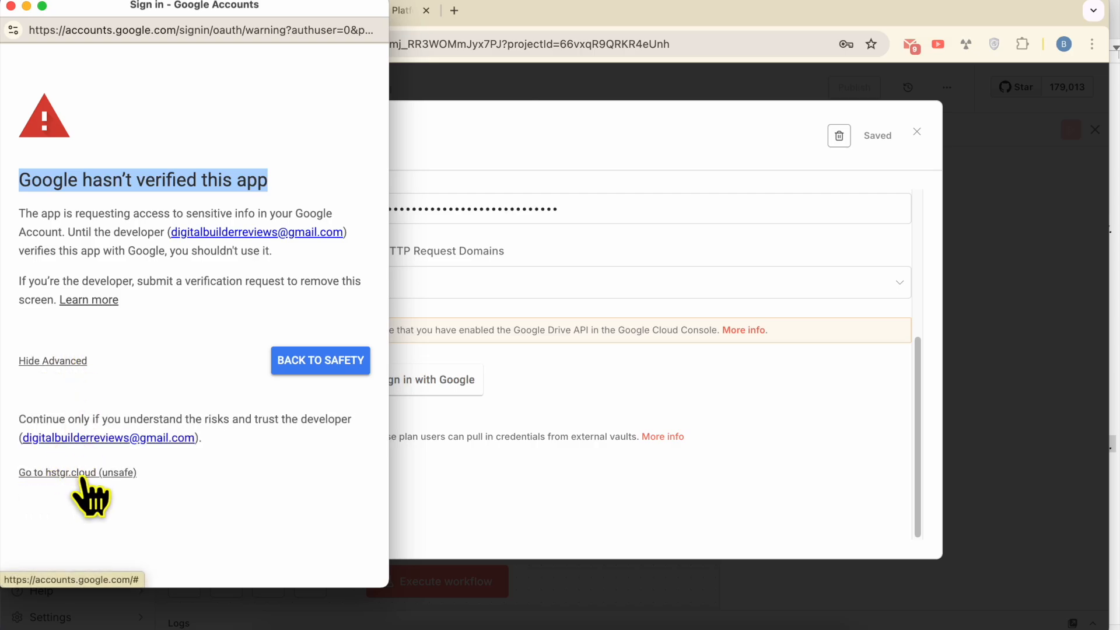
left_click(106, 473)
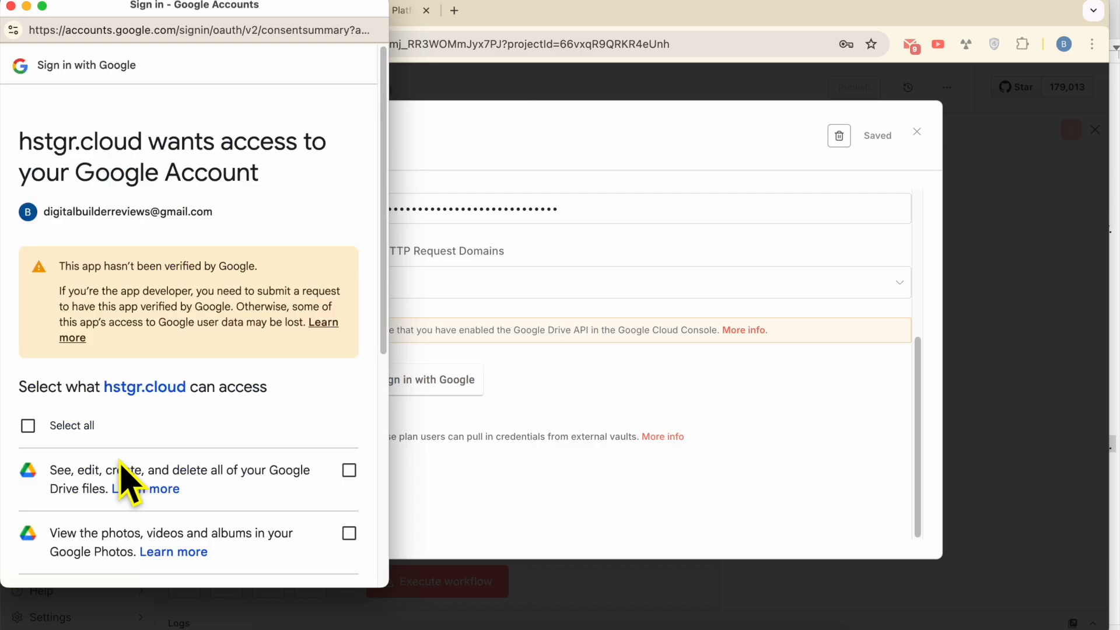
Grant hstgr.cloud all requested Google Drive permissions, continue the authorization, and close the sign-in window
left_click(81, 427)
scroll(251, 396, "down", 5)
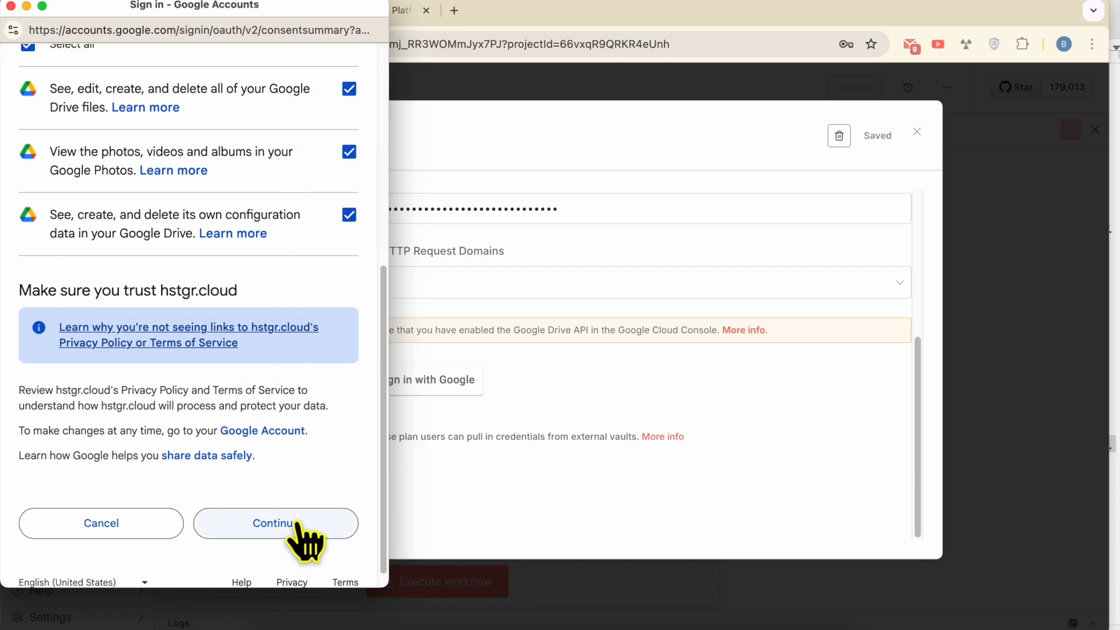
left_click(315, 525)
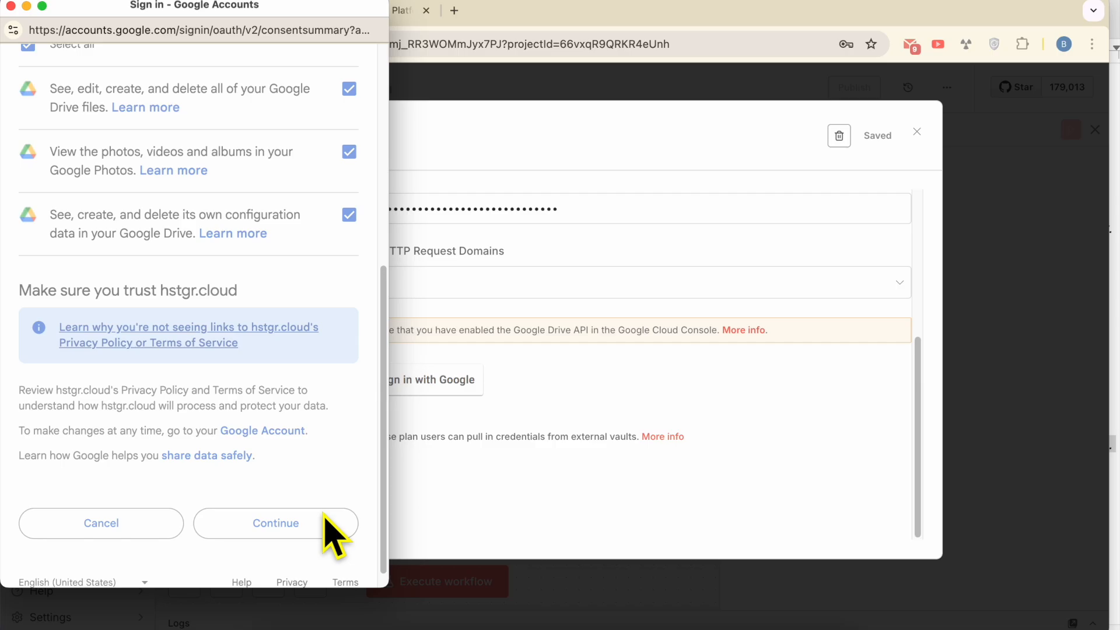
triple_click(166, 329)
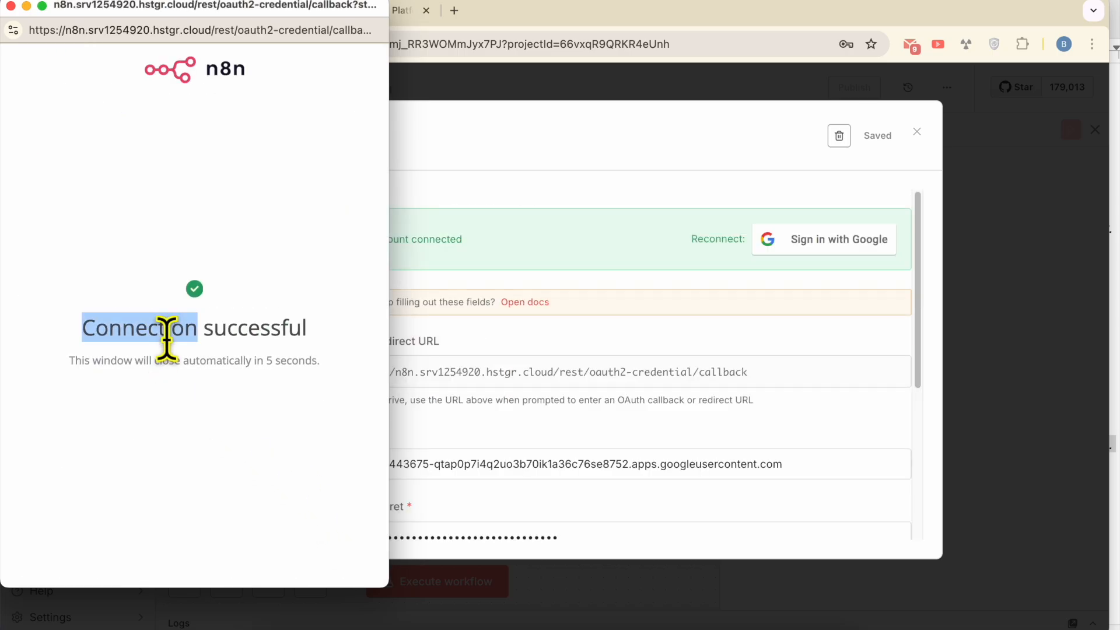
left_click(11, 6)
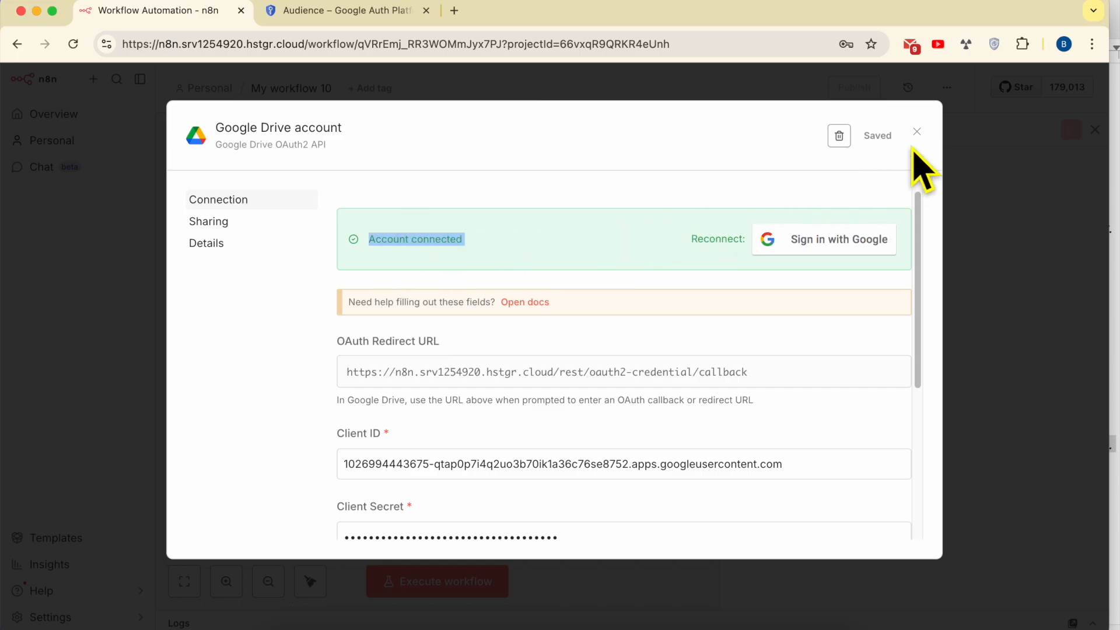
Close the Google Drive credential, dismiss the browser's offer to save the password, and close the side pane beside the workflow canvas
left_click(372, 626)
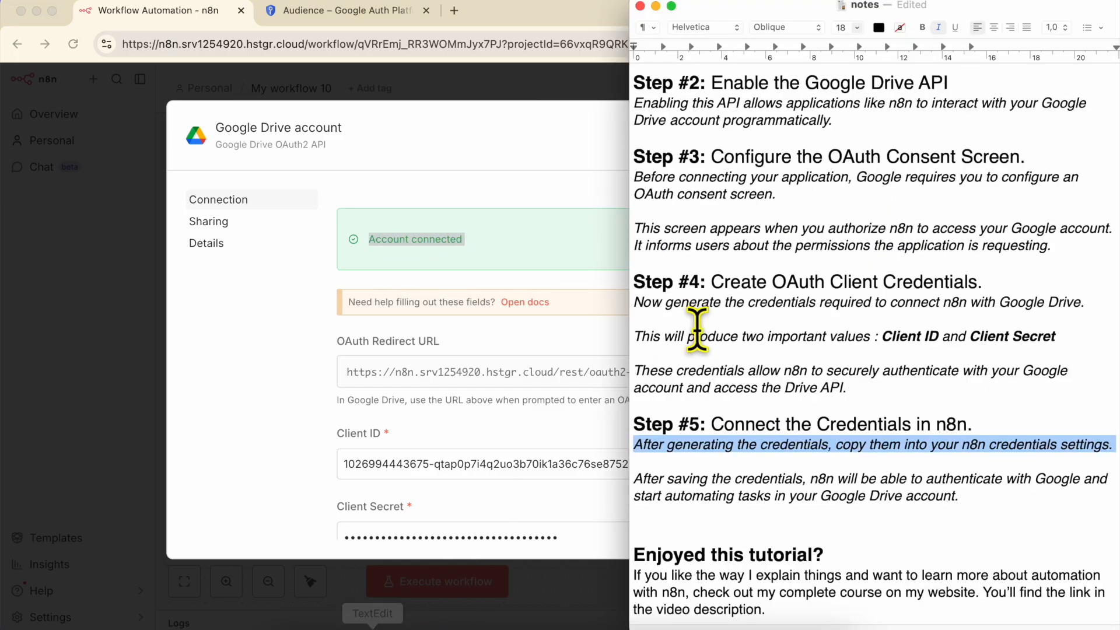
key("super+Tab")
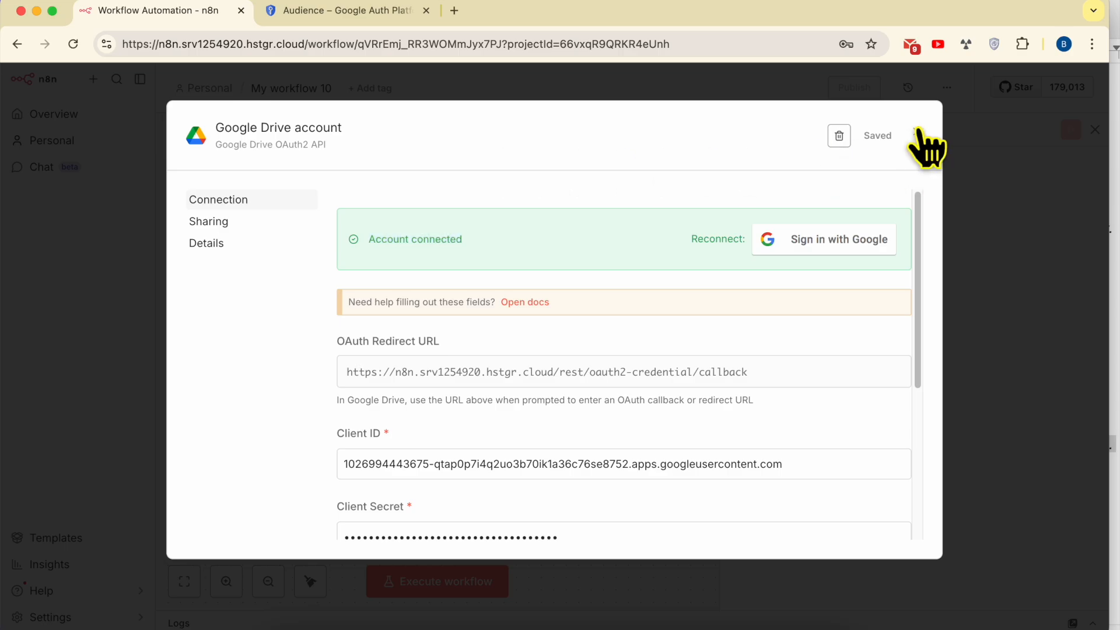
left_click(916, 132)
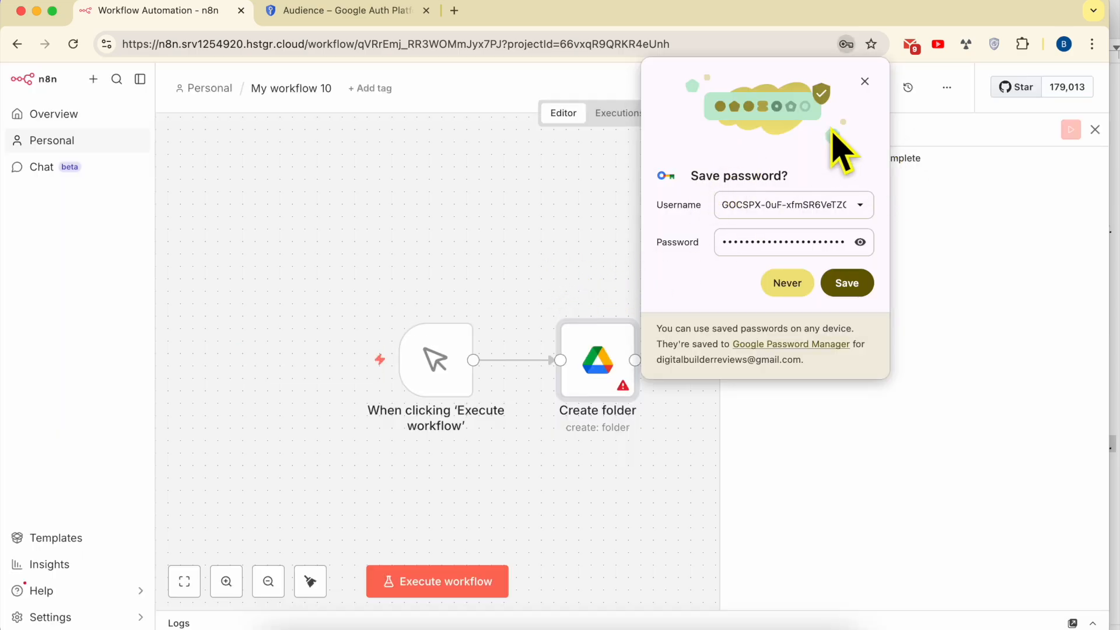
left_click(865, 81)
left_click(1095, 129)
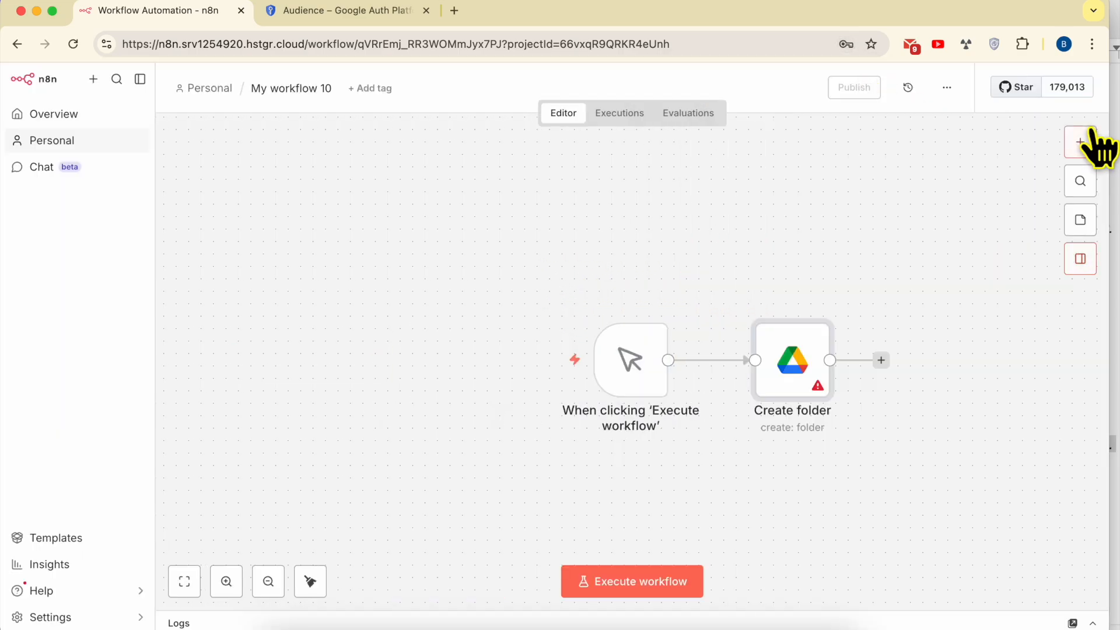
Switch to the notes and review the TEST THE DRIVE CONNECTION section with its suggested test actions
left_click(372, 627)
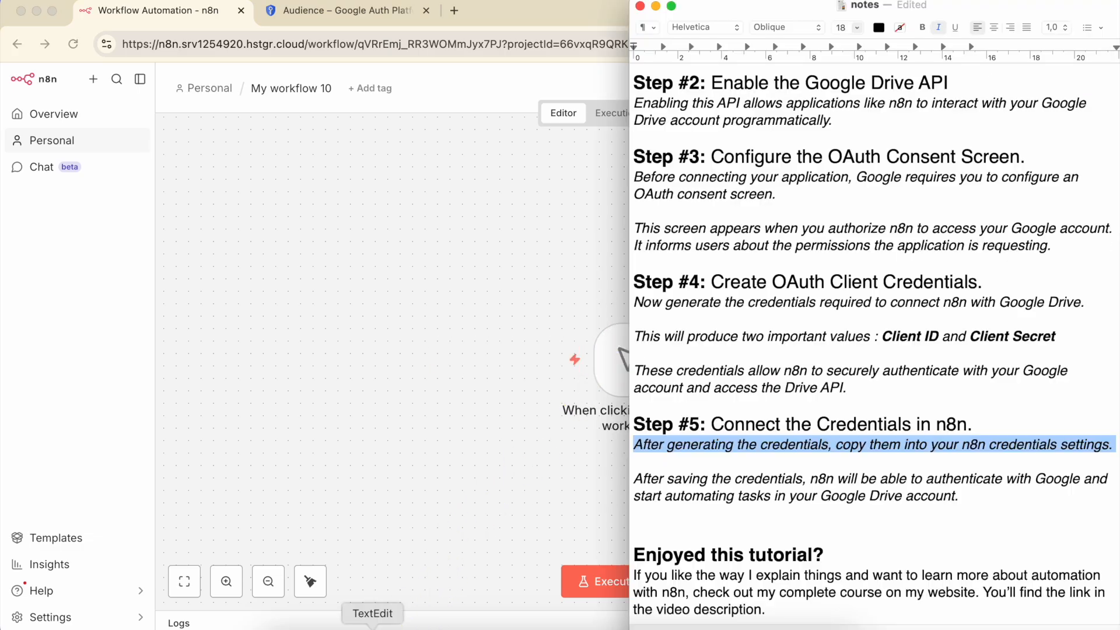
scroll(770, 445, "down", 5)
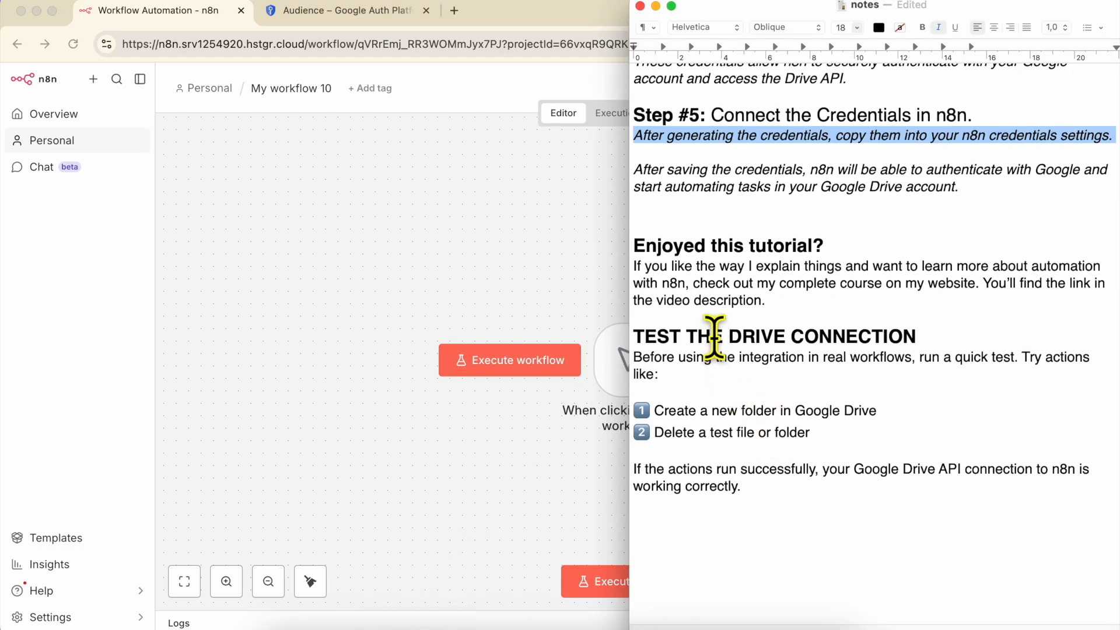
left_click_drag(714, 337, 767, 478)
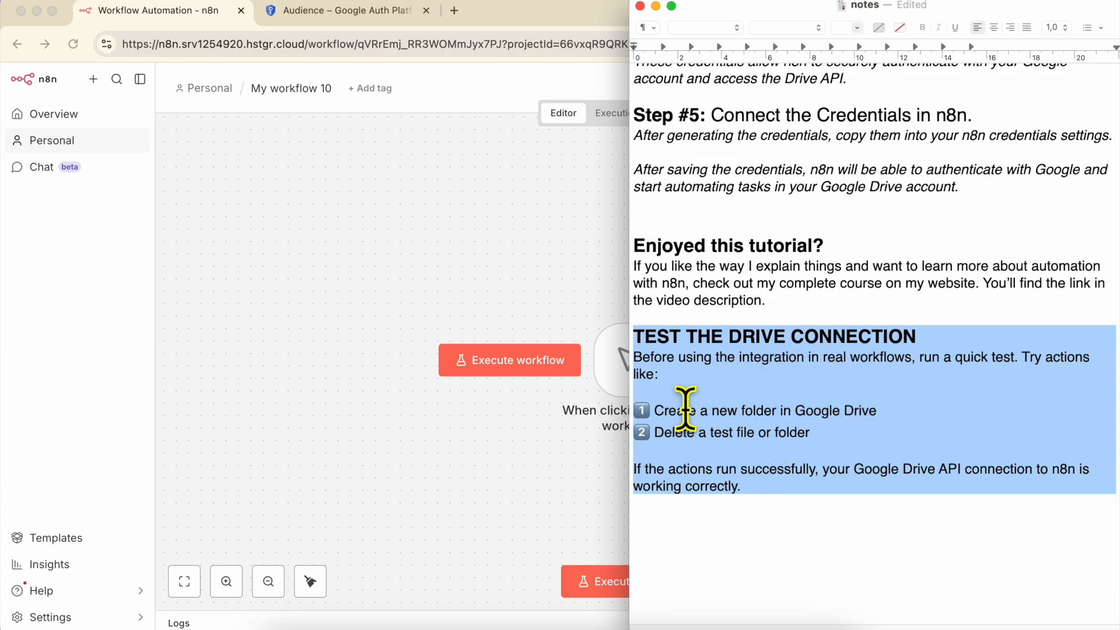
triple_click(703, 410)
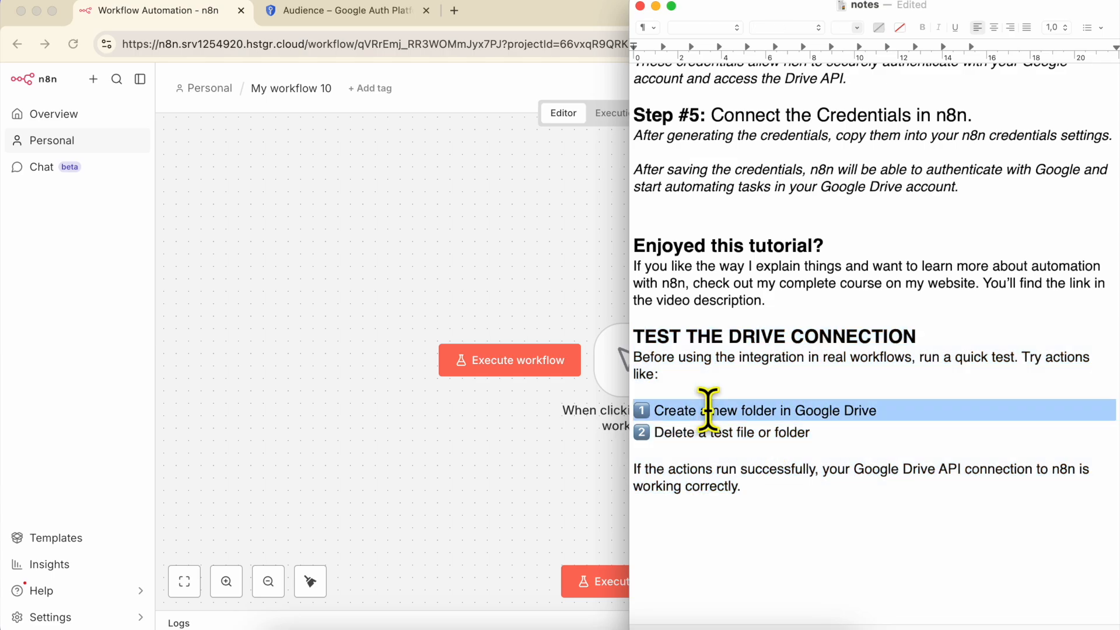
triple_click(680, 432)
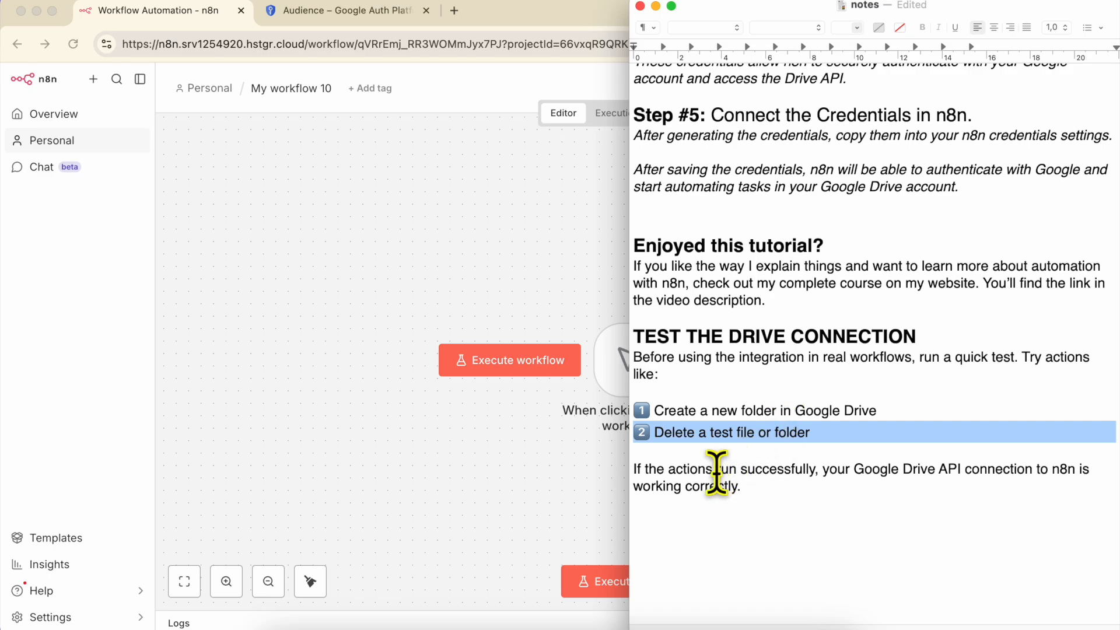
triple_click(675, 469)
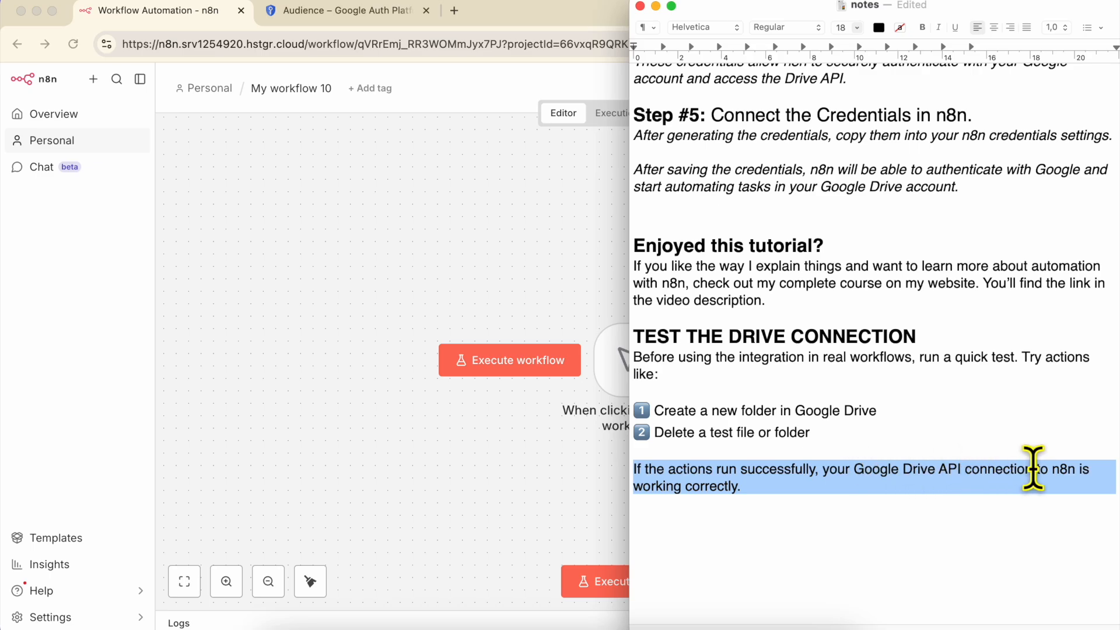
Review the course paragraph and the create-folder test action in the notes, and switch back to n8n
triple_click(747, 287)
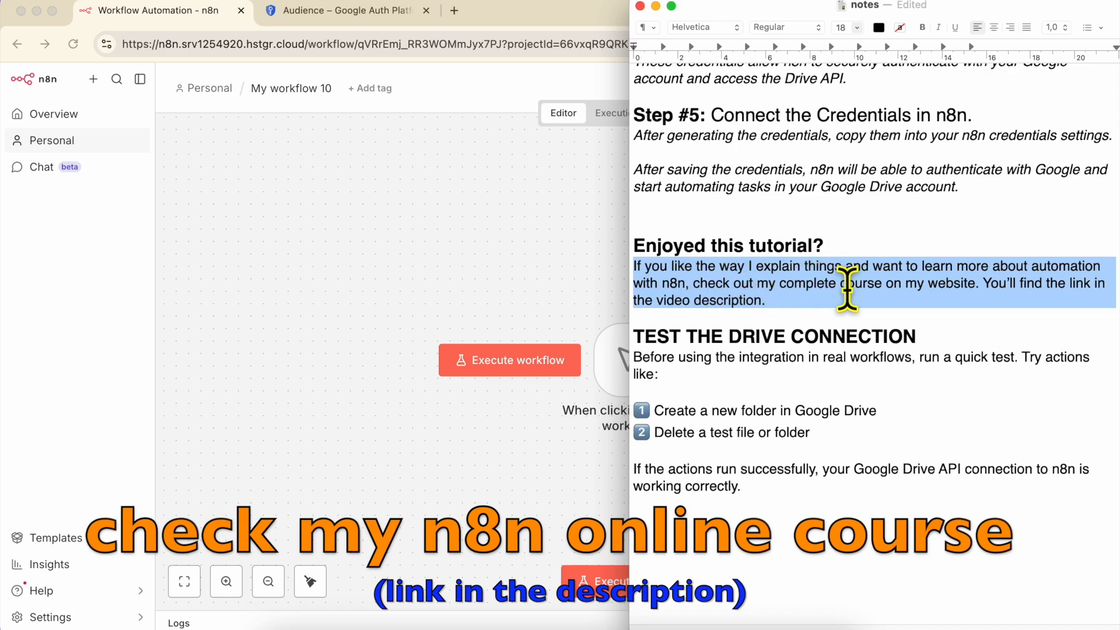
triple_click(698, 411)
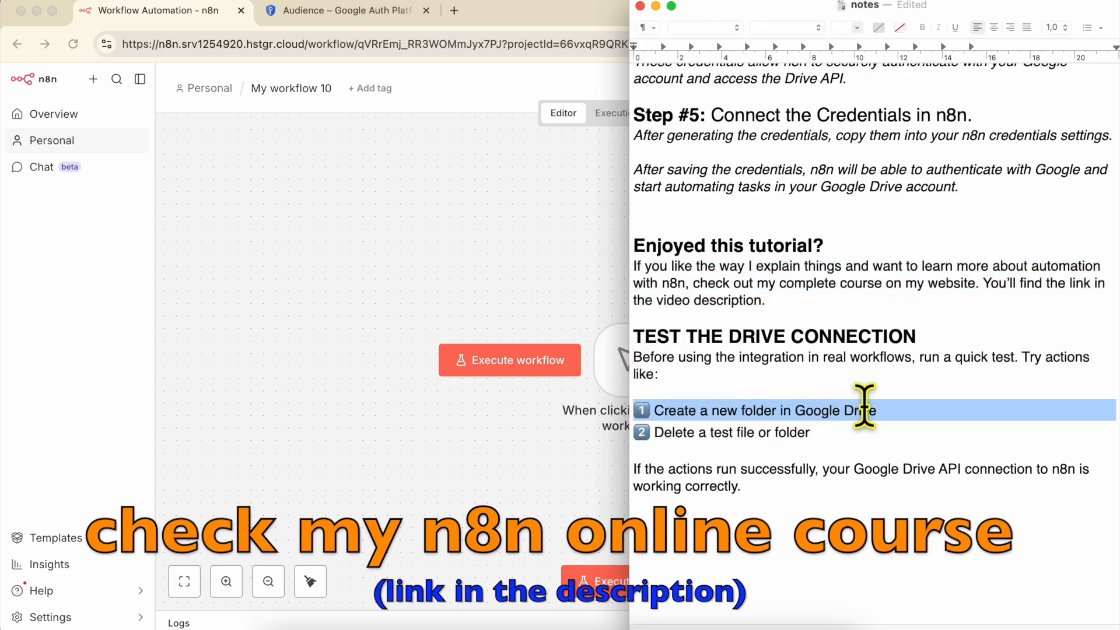
left_click(534, 264)
Replace the existing Create folder node with a new Google Drive Create folder node after the manual trigger
mouse_move(815, 388)
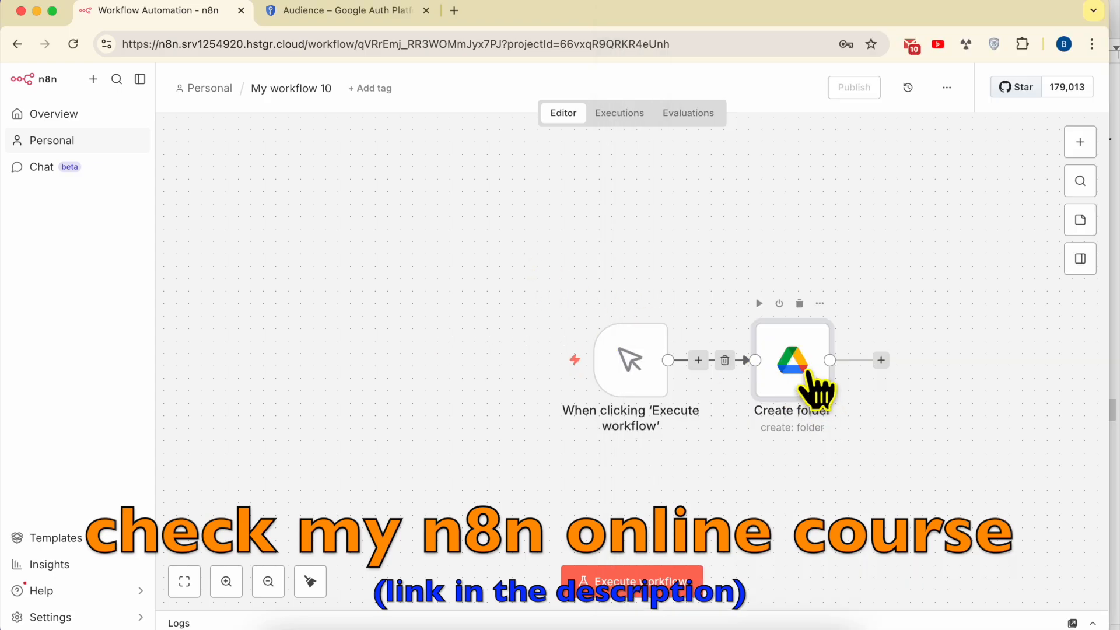
left_click(800, 304)
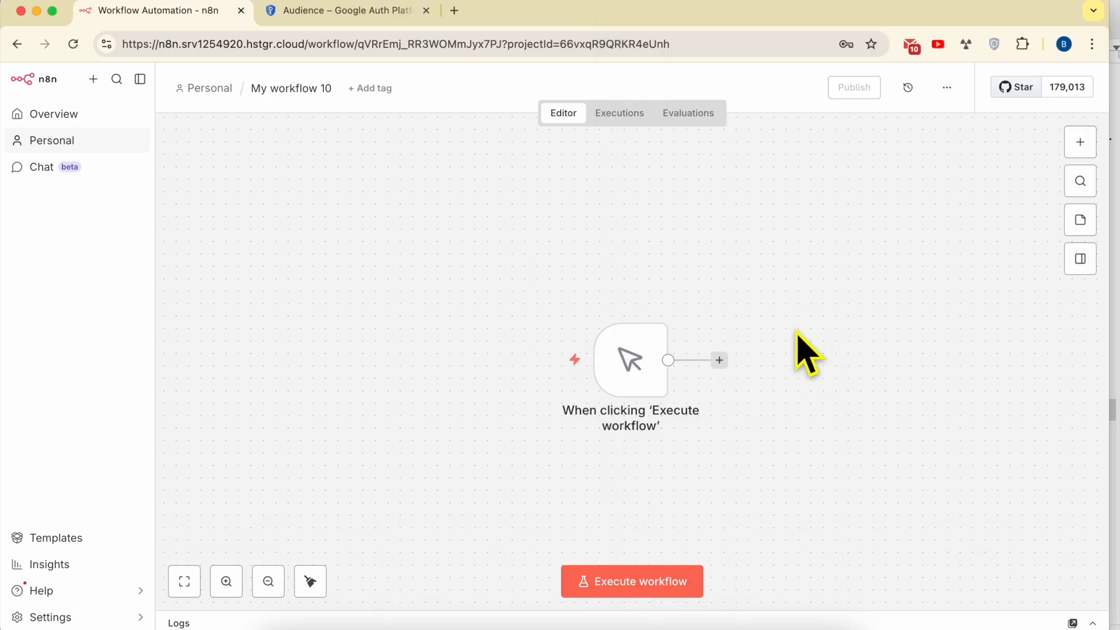
left_click(719, 360)
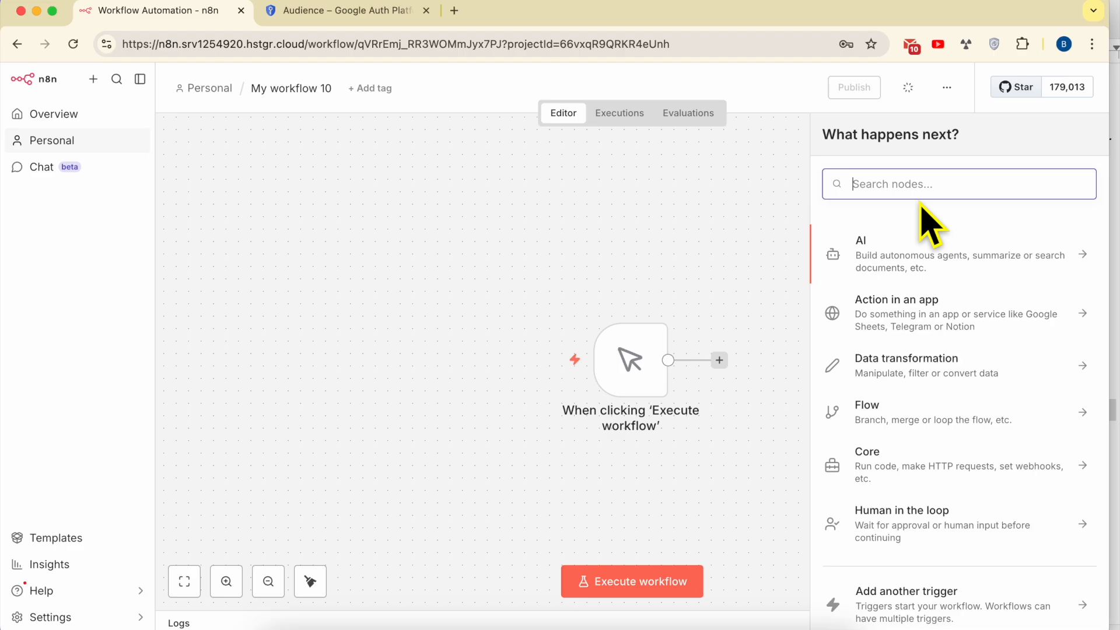
type("google driv")
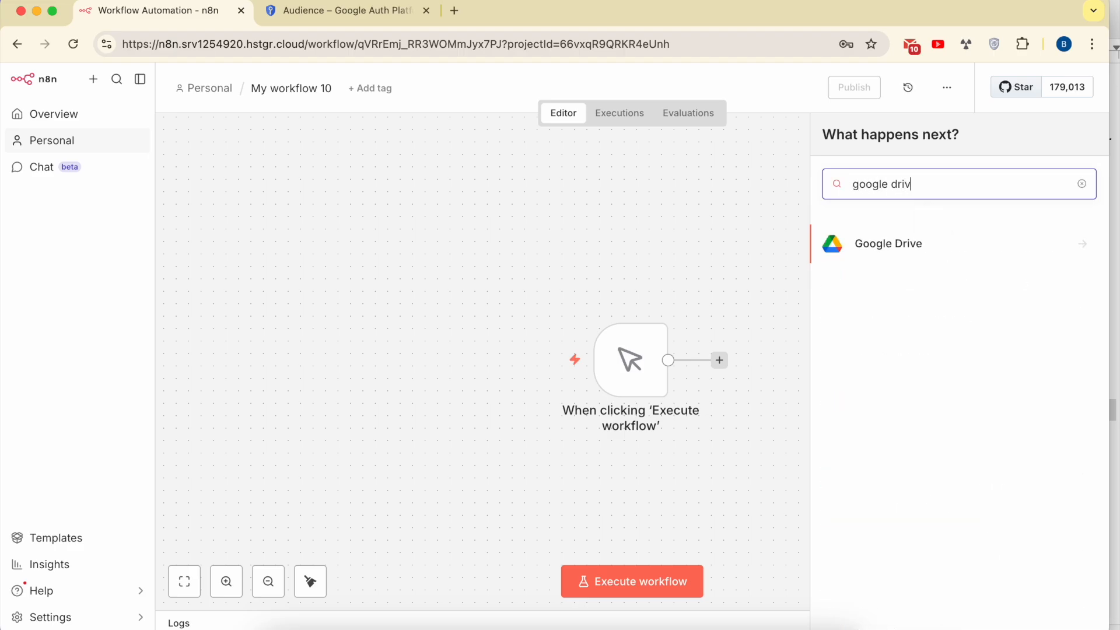
left_click(905, 245)
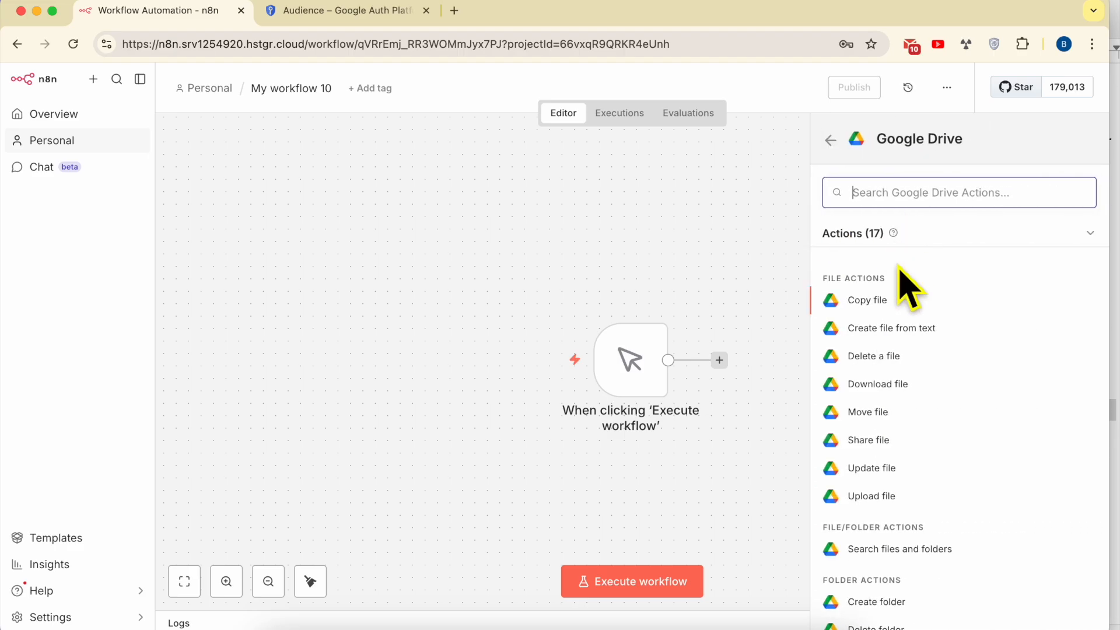
scroll(901, 449, "down", 3)
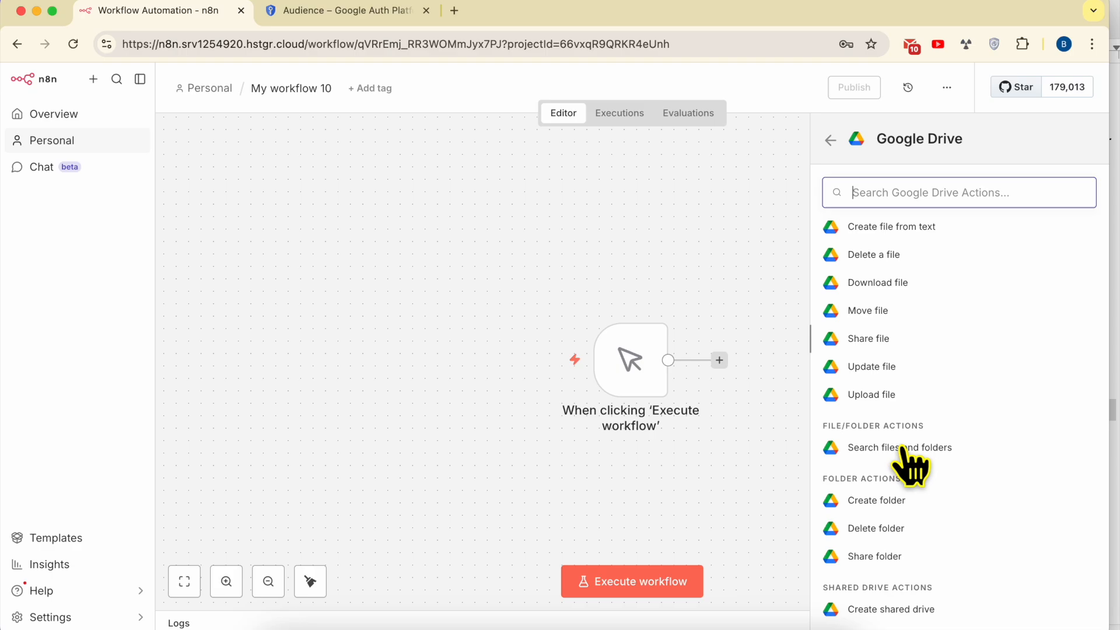
left_click(902, 501)
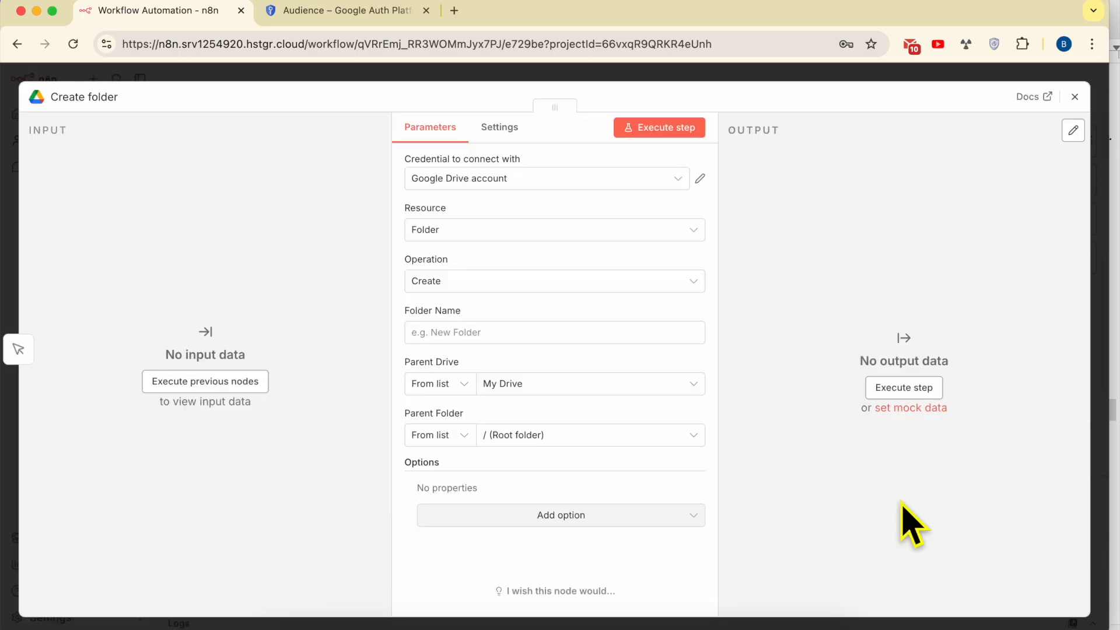
Configure the node with the Google Drive account credential, resource Folder, operation Create and folder name "this folder is created using n8n"
left_click(490, 181)
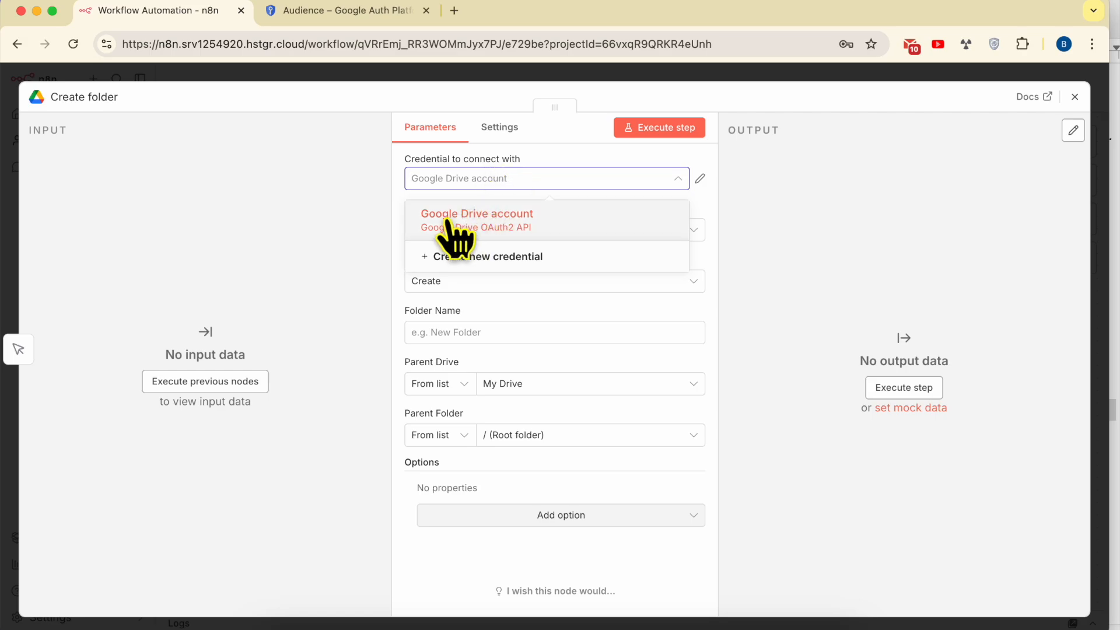
left_click(490, 224)
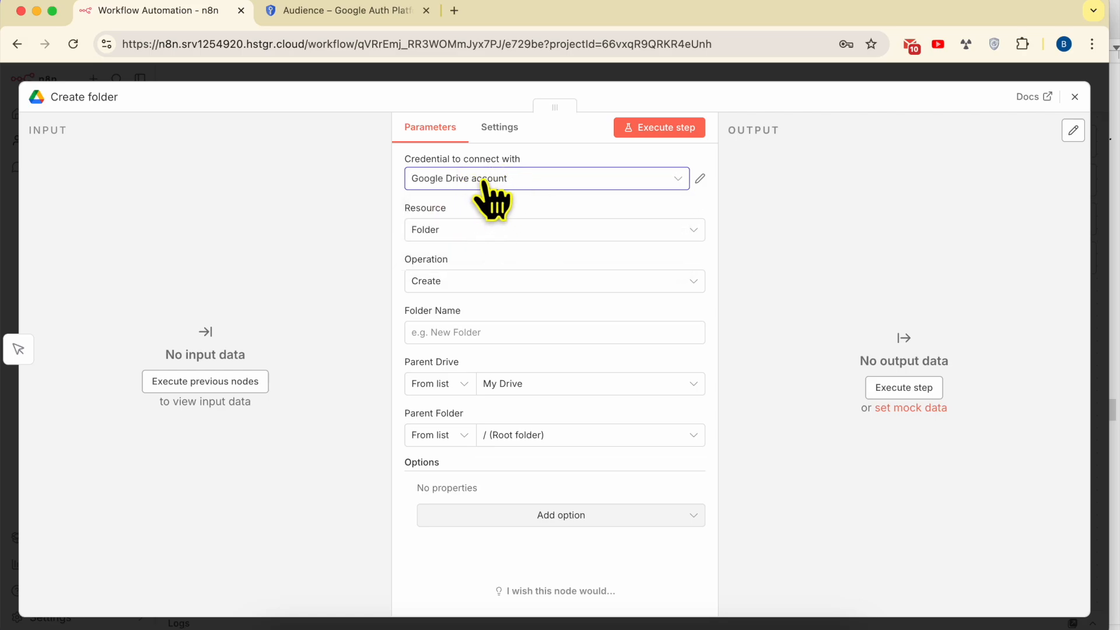
left_click(474, 231)
left_click(463, 321)
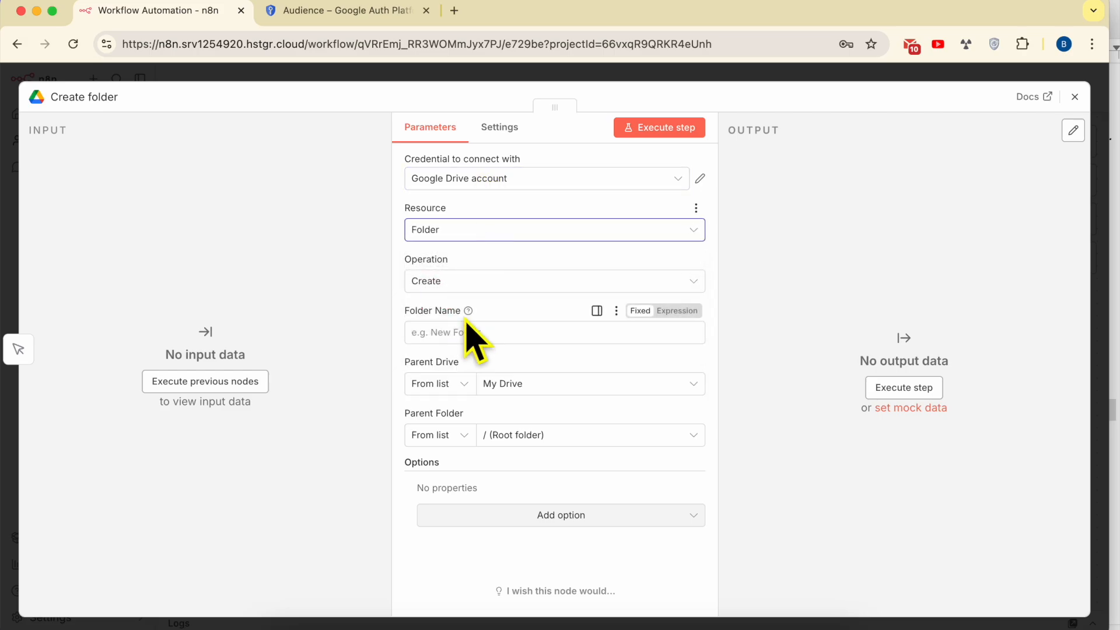
left_click(489, 282)
left_click(483, 329)
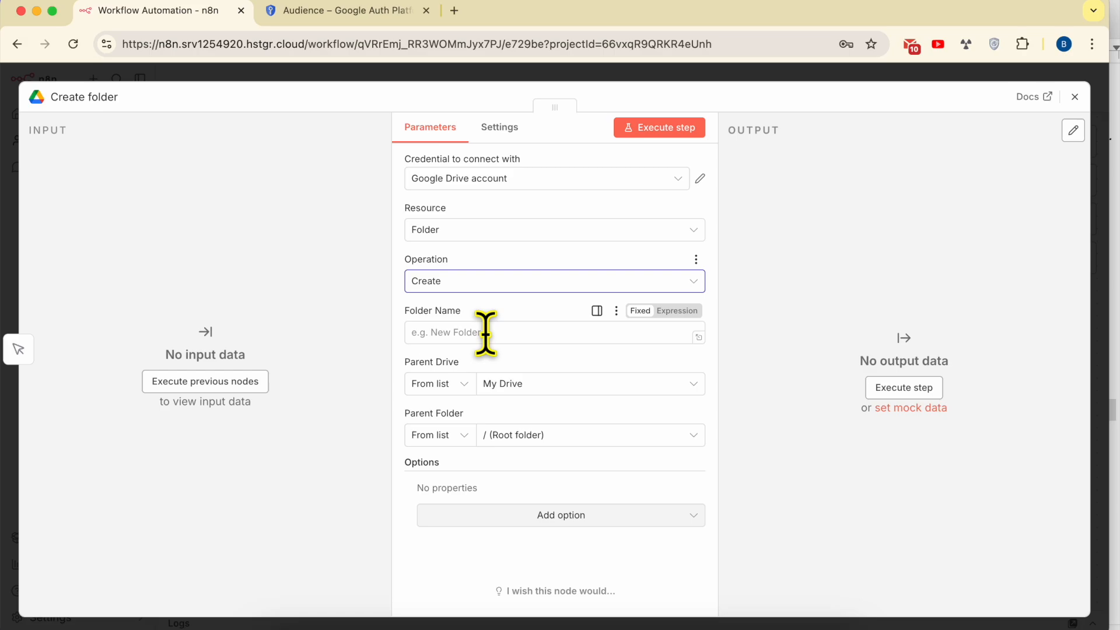
left_click(497, 334)
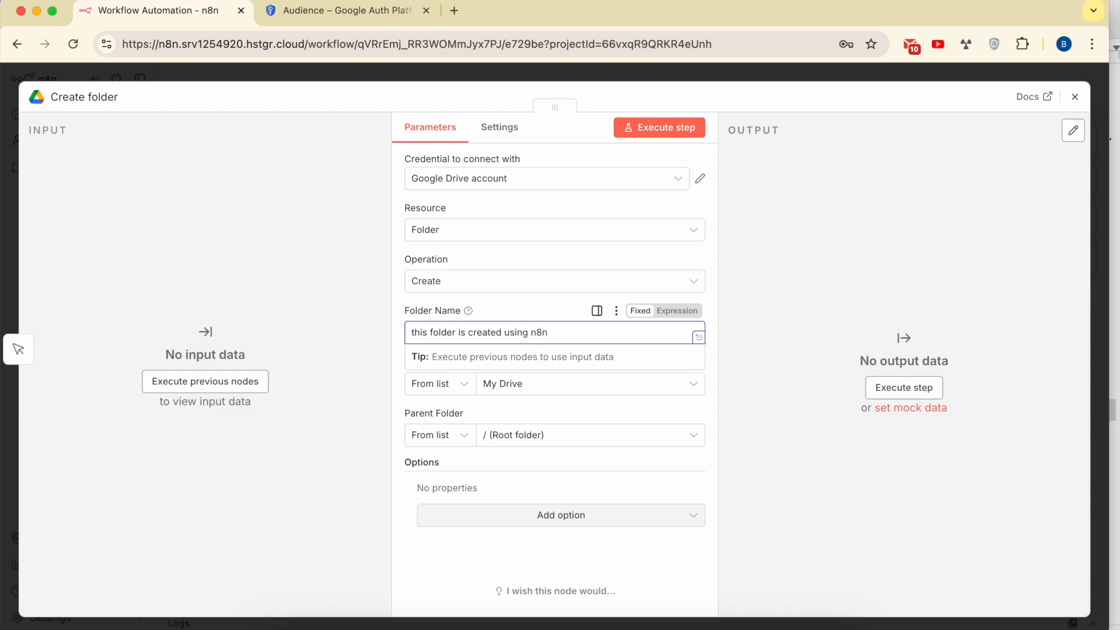
left_click(731, 402)
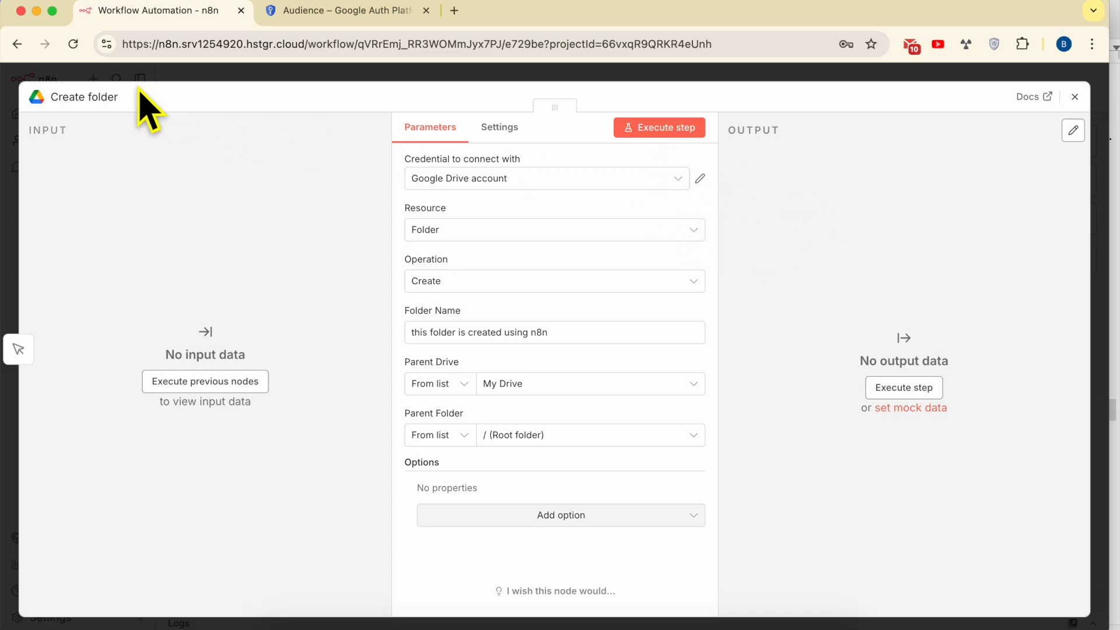
Open drive.google.com/drive/my-drive in the browser and examine the existing items in My Drive
left_click(332, 44)
type("dr")
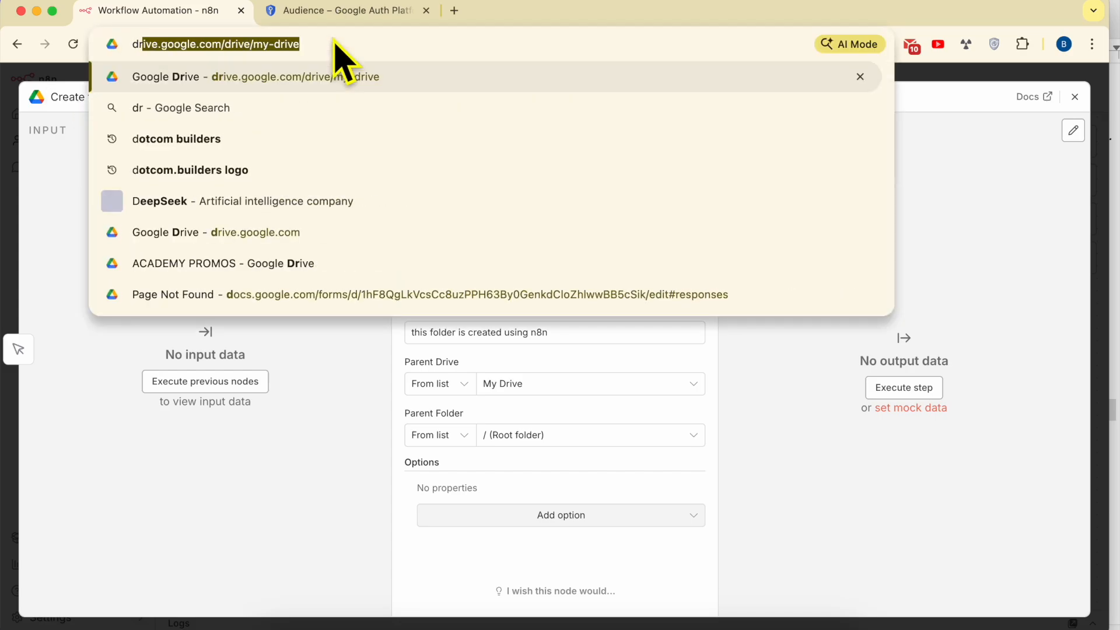
type("ive")
key("Return")
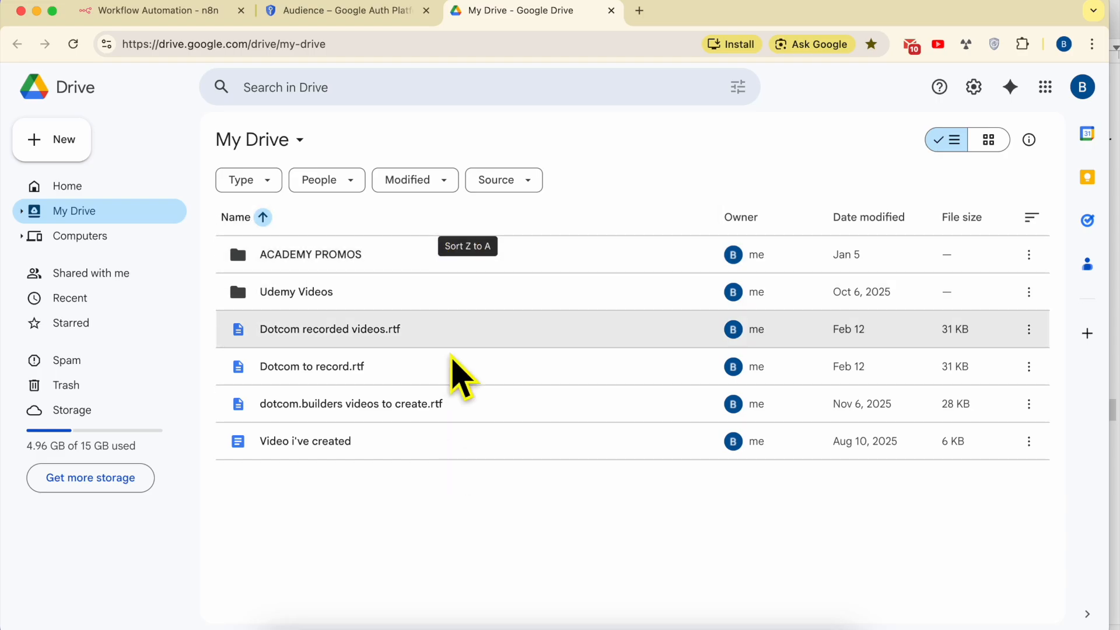
Return to the n8n workflow, execute the Create folder step, and inspect the id, name and mimeType in its output
left_click(143, 11)
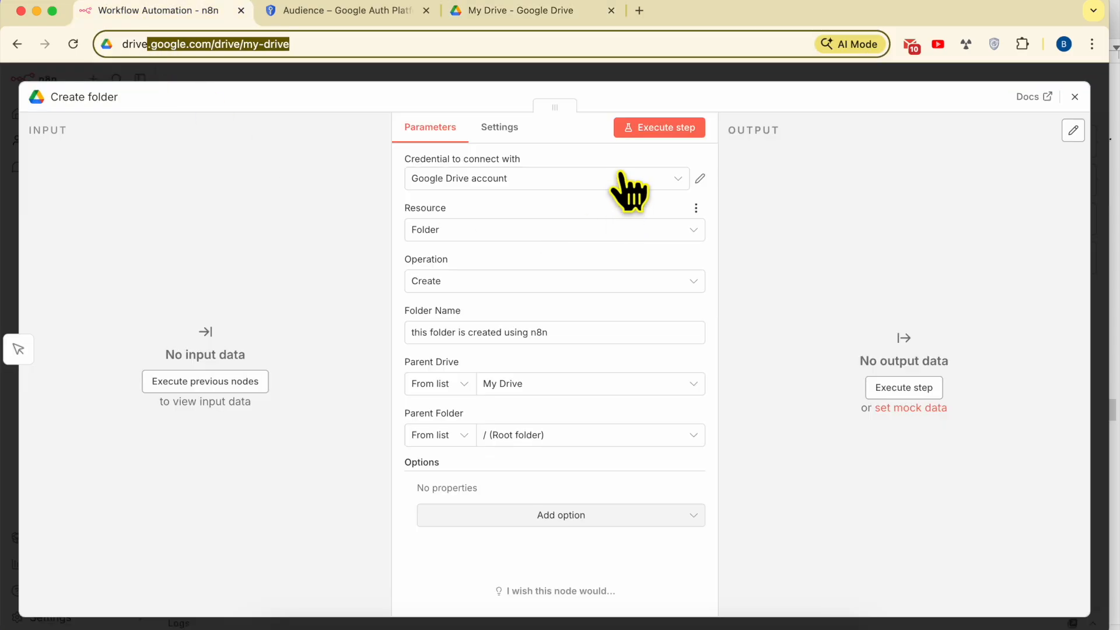
left_click(649, 128)
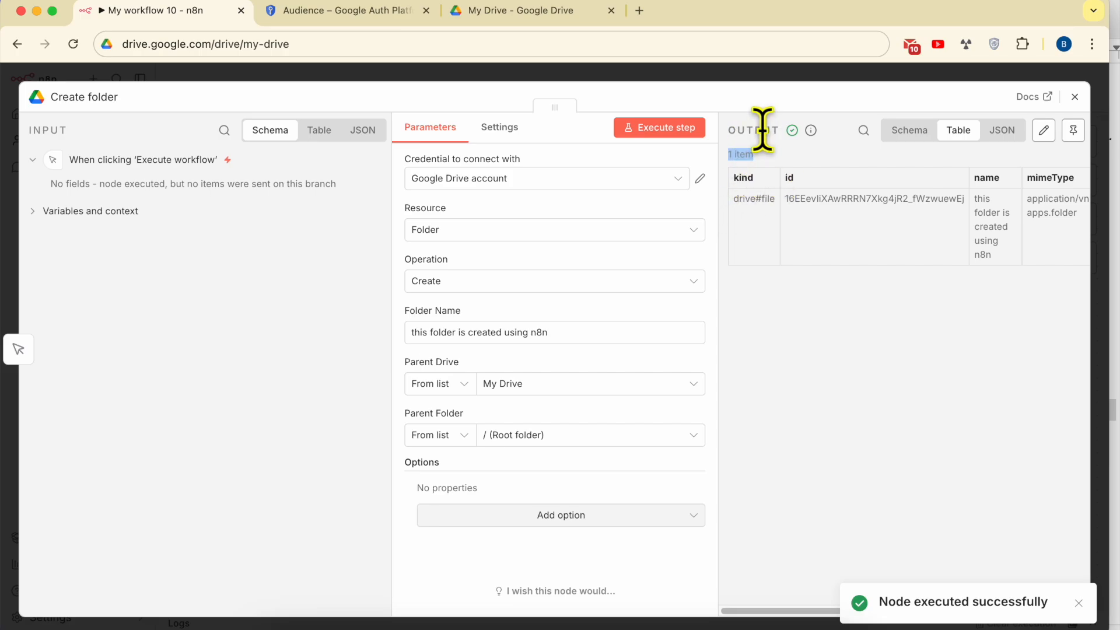
double_click(816, 198)
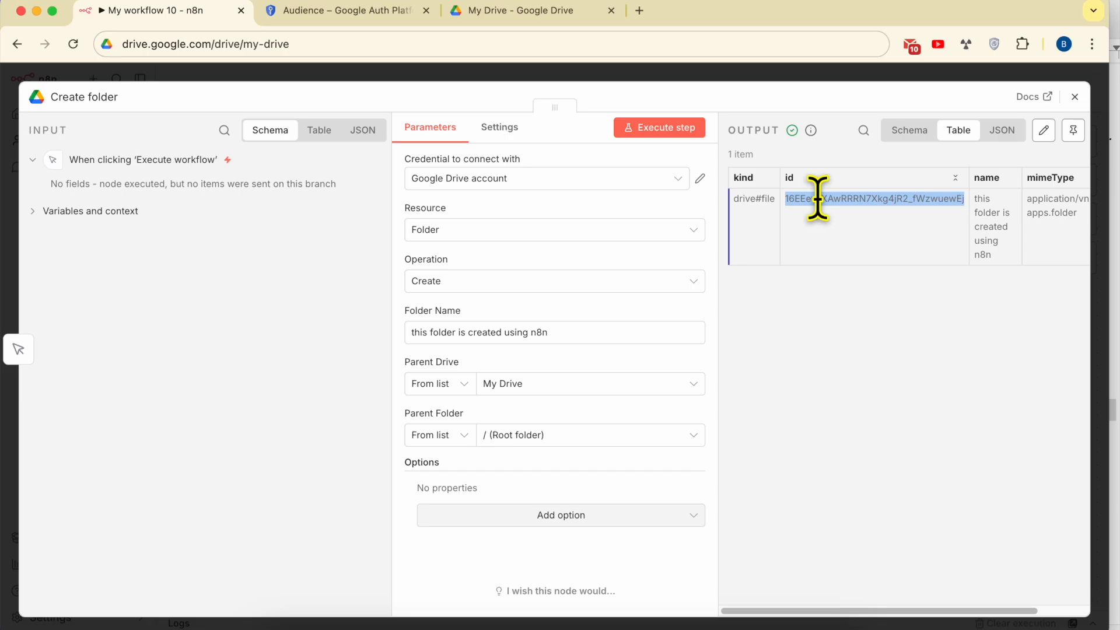
double_click(998, 226)
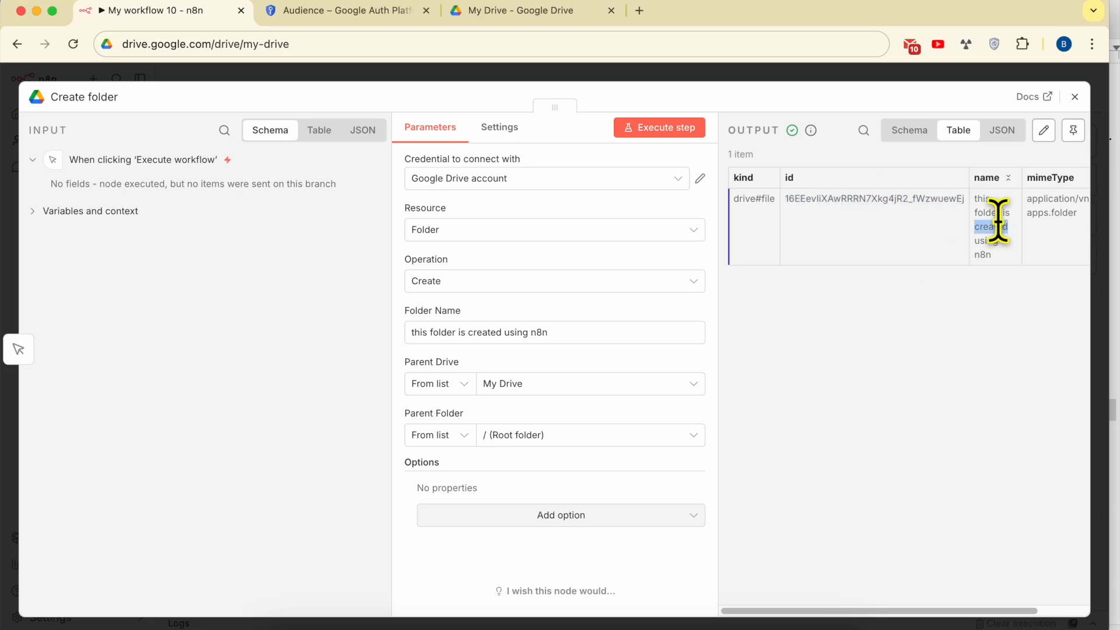
scroll(999, 233, "right", 2)
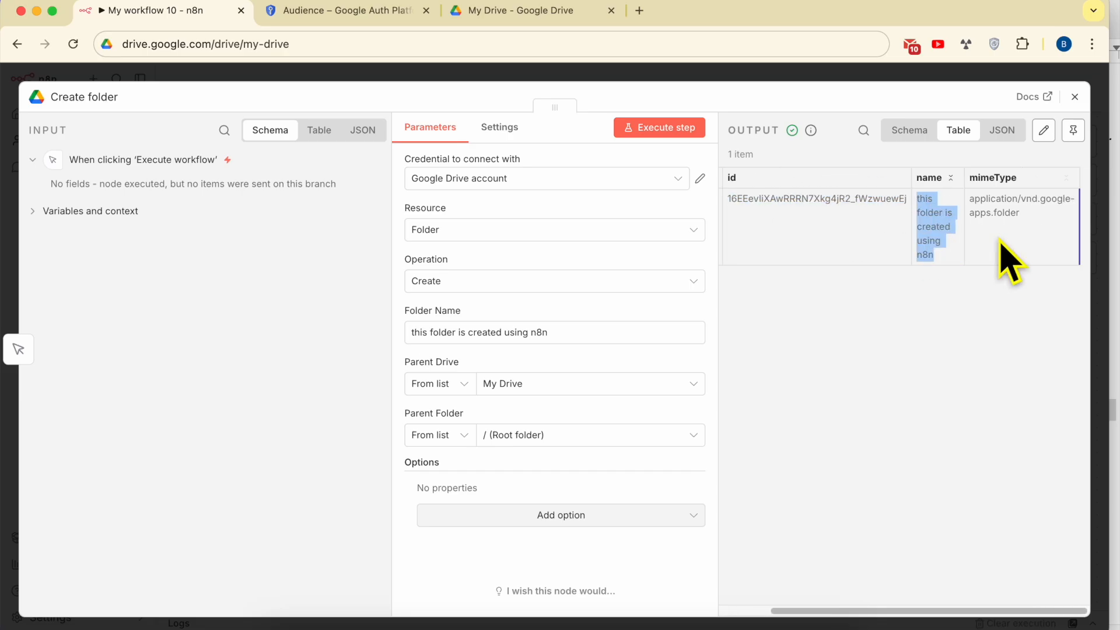
Switch to Google Drive, reload My Drive, and check for the folder "this folder is created using n8n"
left_click(516, 11)
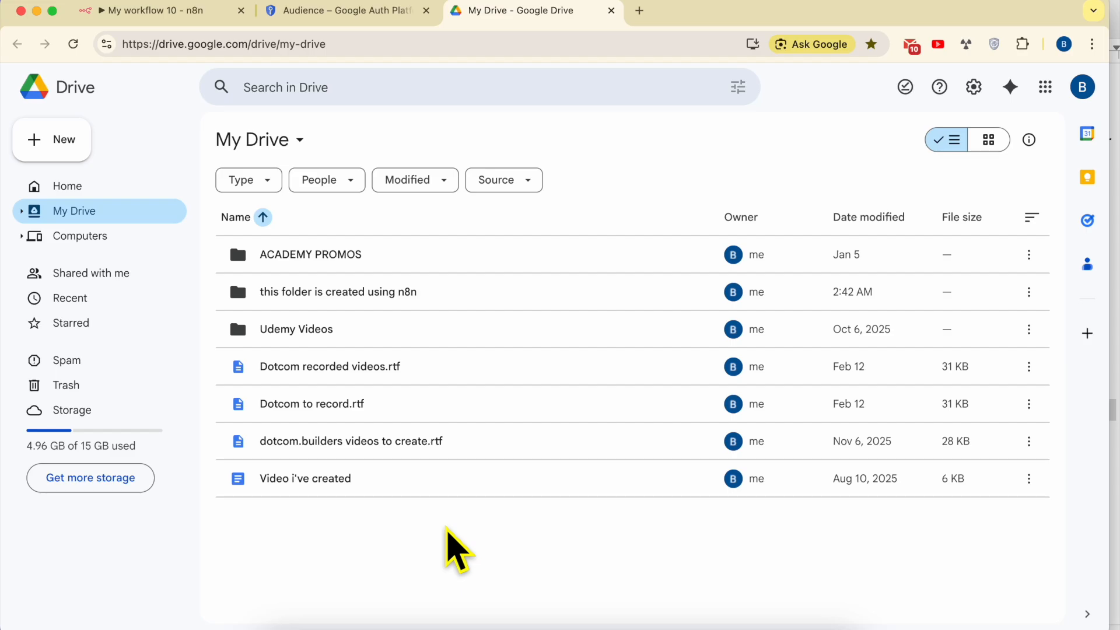
left_click(73, 45)
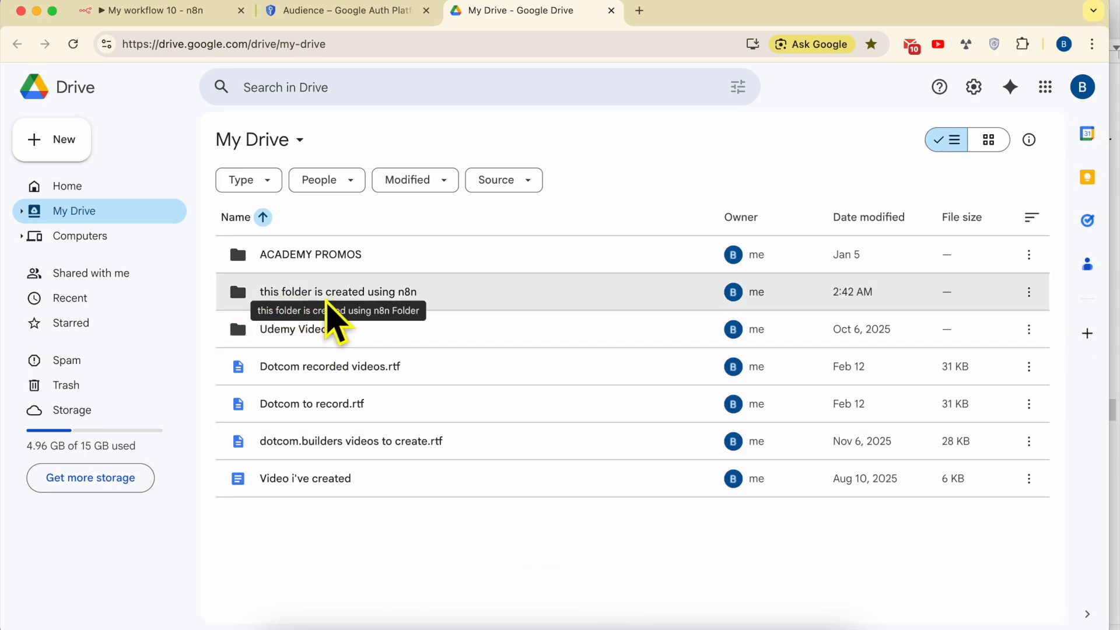
left_click(280, 305)
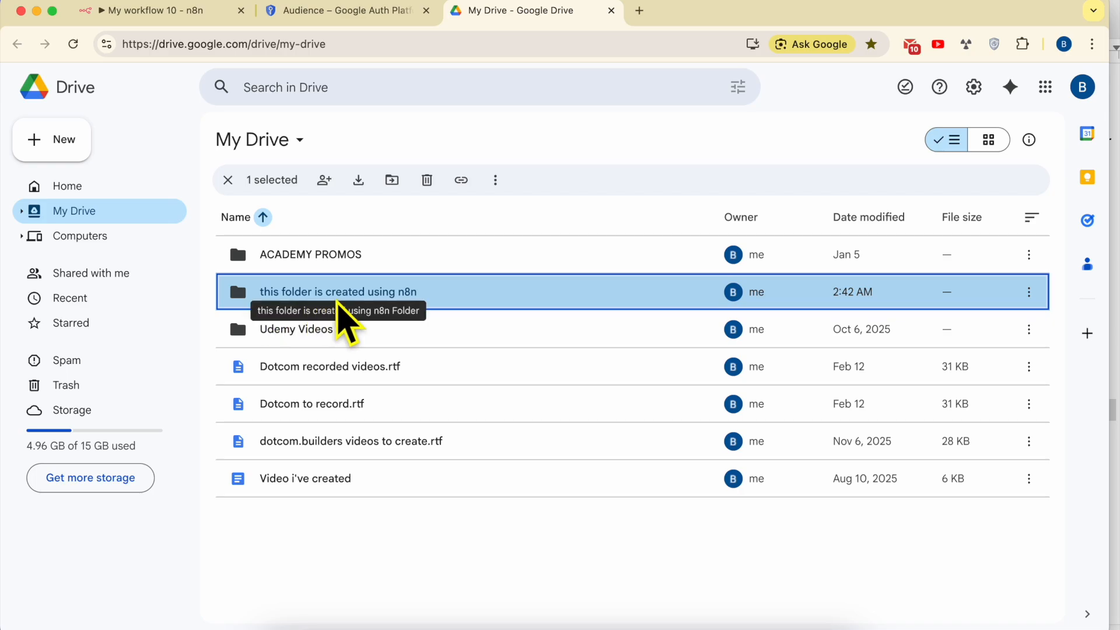
Return to n8n and replace the Create folder node with a Google Drive Delete folder node after the manual trigger
left_click(196, 13)
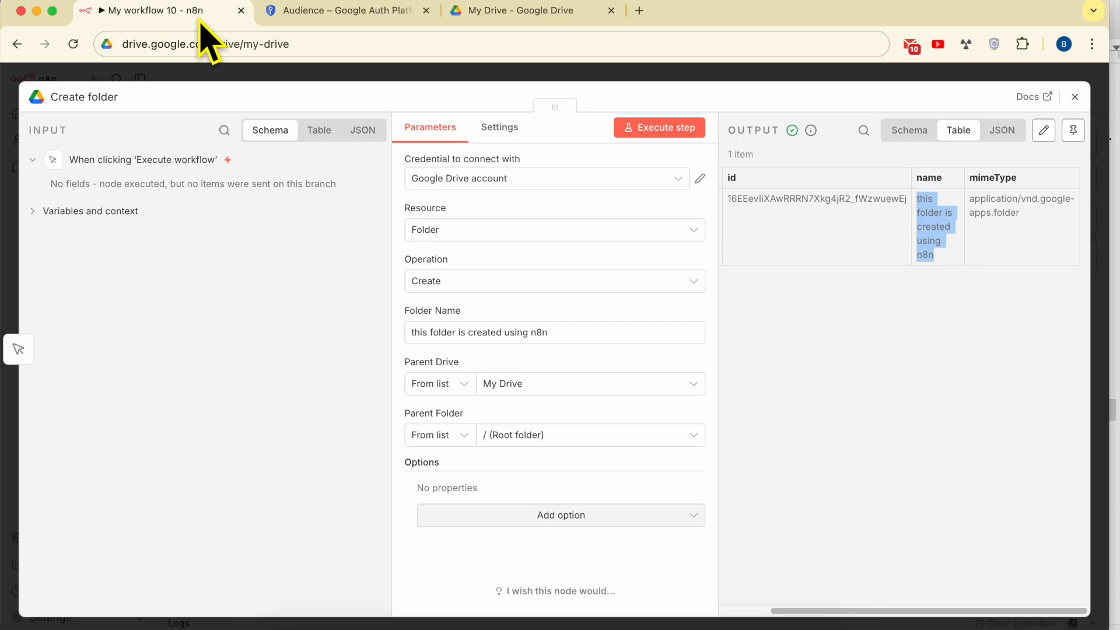
left_click(1074, 97)
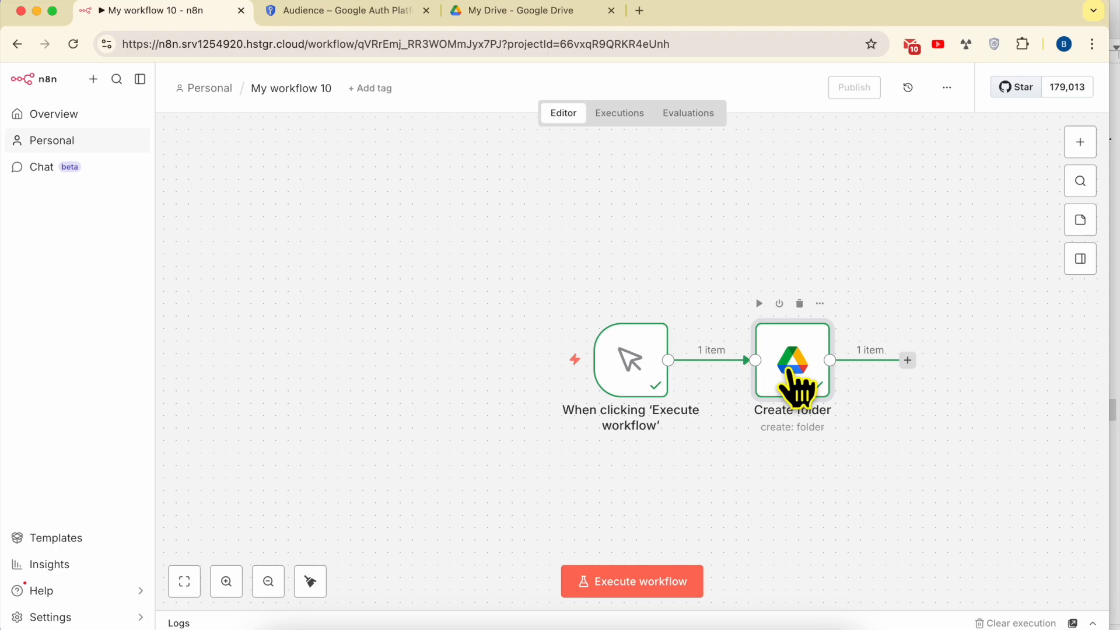
left_click(799, 303)
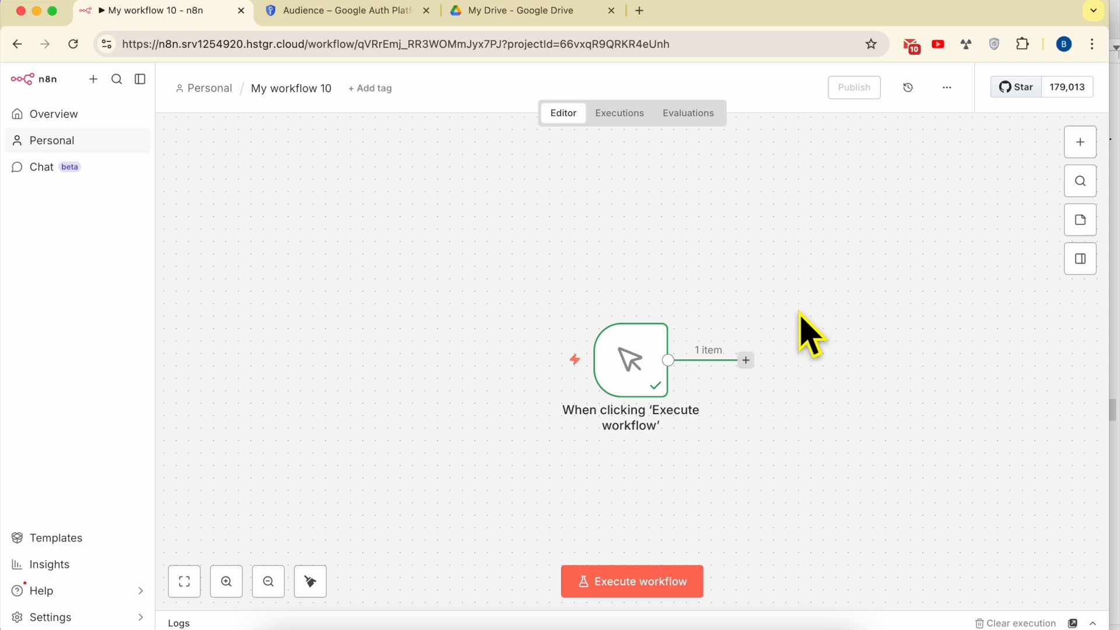
left_click(746, 360)
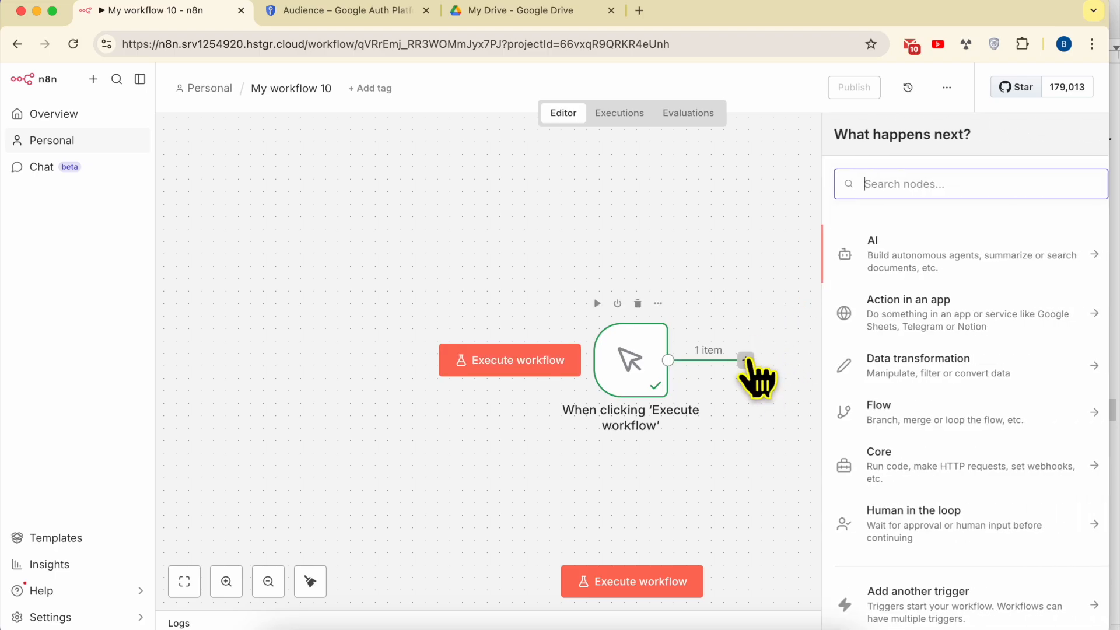
type("google drive")
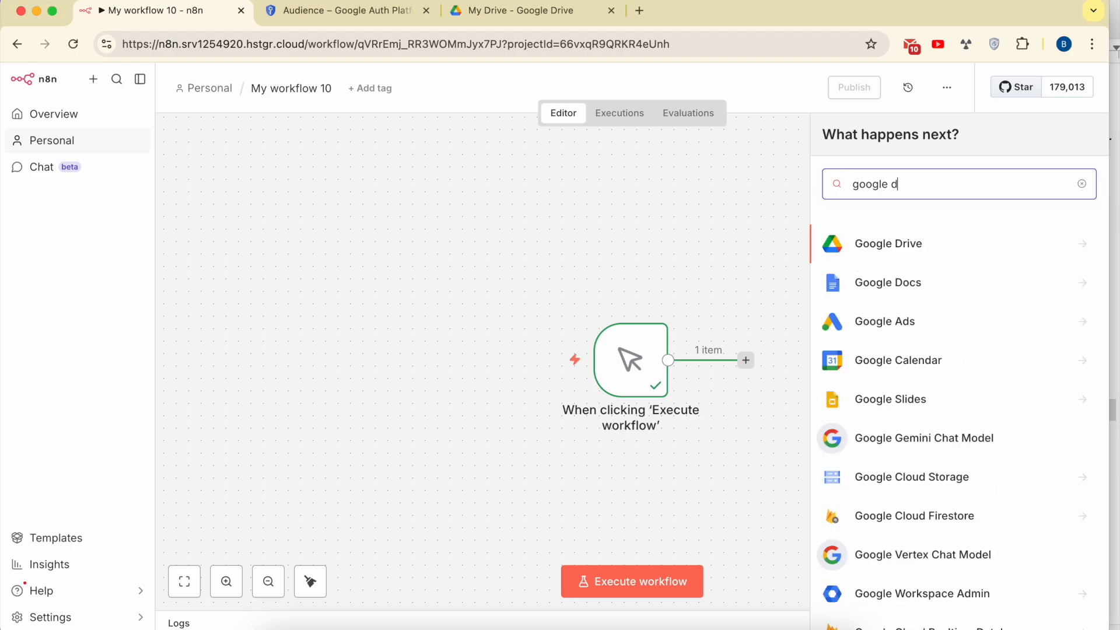
left_click(913, 241)
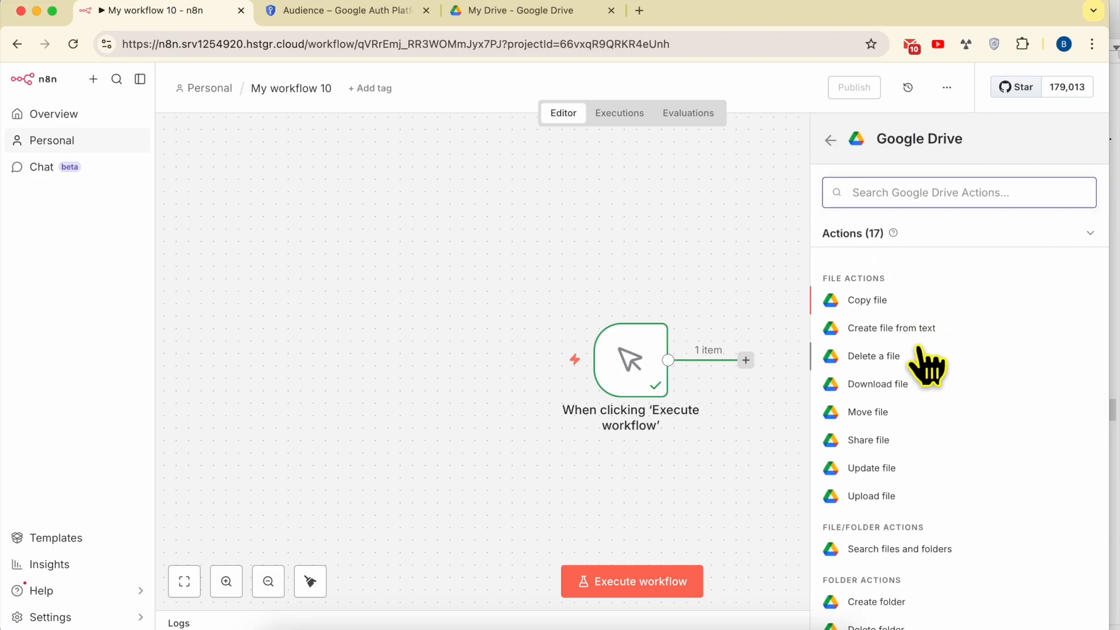
scroll(920, 493, "down", 1)
scroll(921, 492, "down", 1)
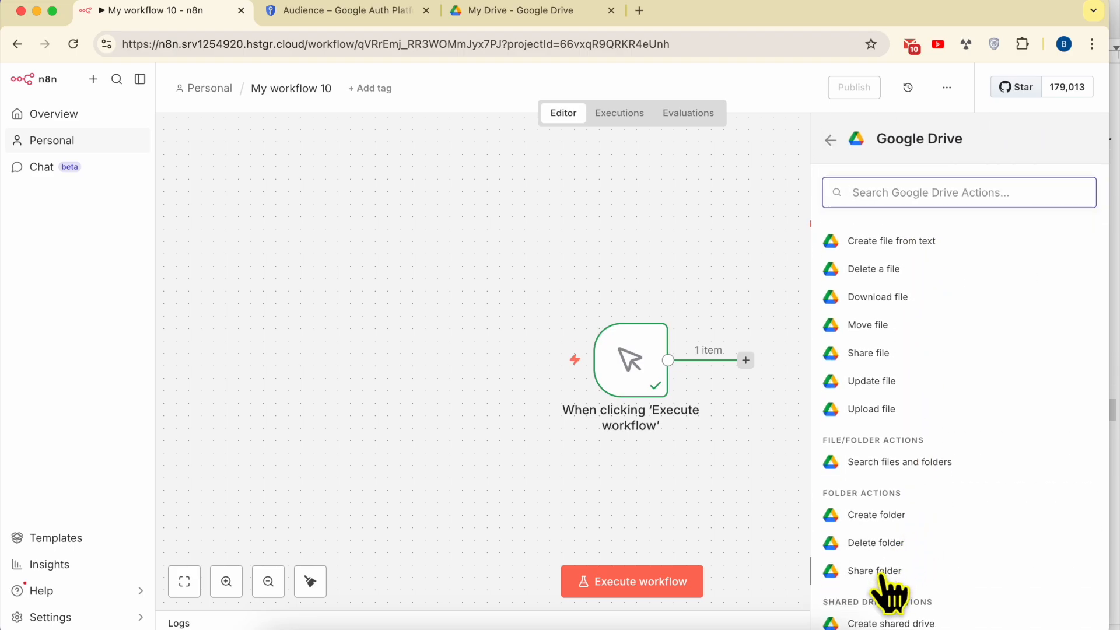
left_click(891, 552)
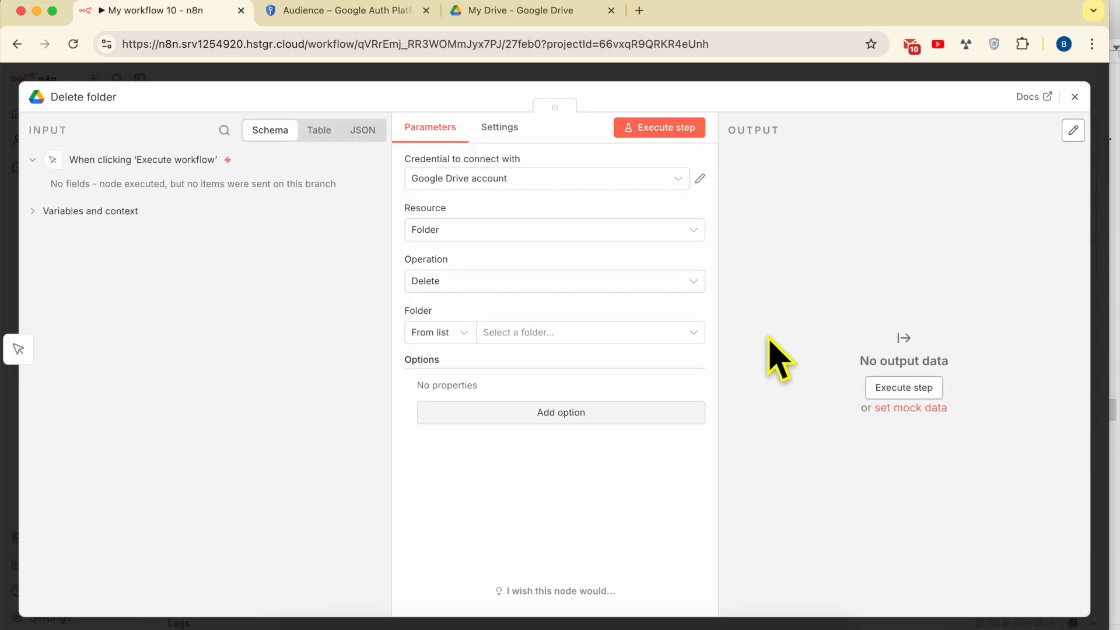
Set the Delete folder node to the Google Drive account, resource Folder, operation Delete, and the listed folder "this folder is created using n8n"
left_click(492, 181)
left_click(489, 226)
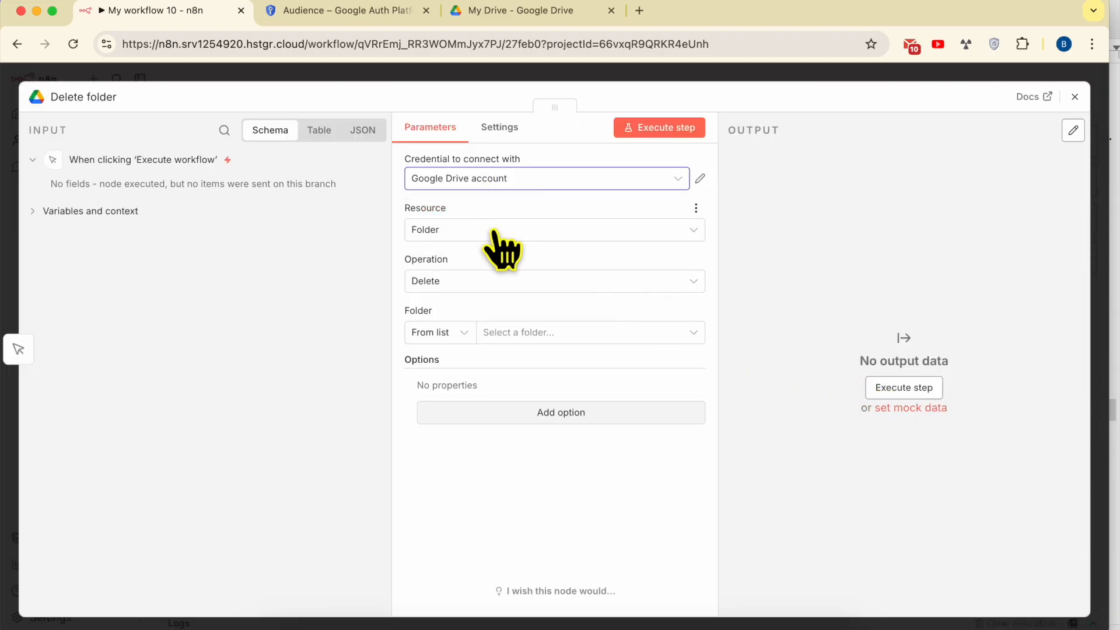
left_click(496, 236)
left_click(493, 323)
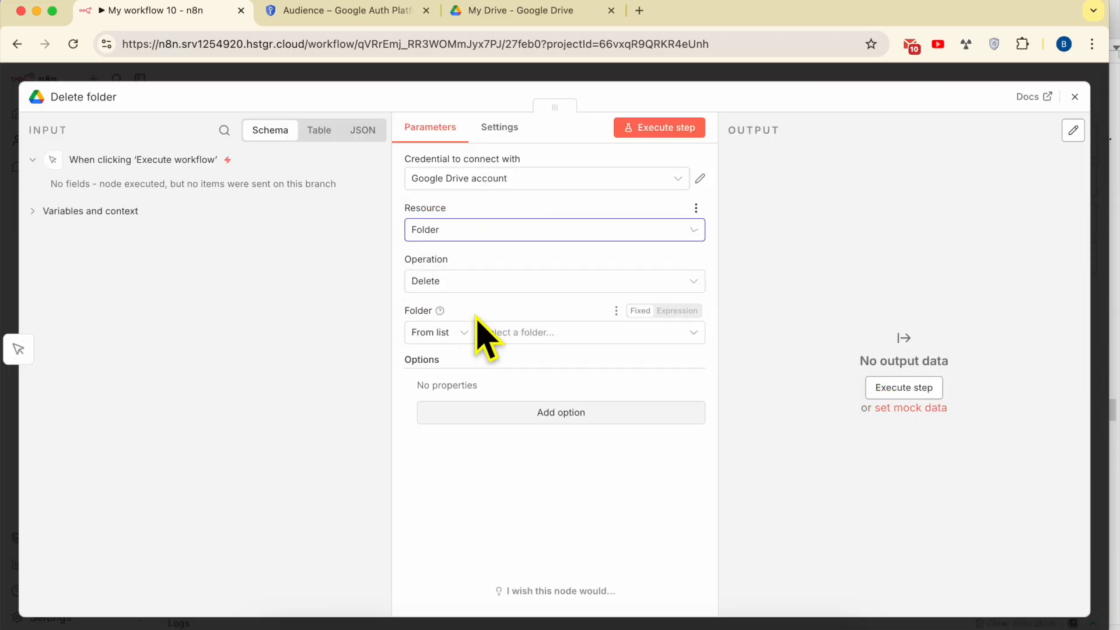
left_click(480, 283)
left_click(470, 358)
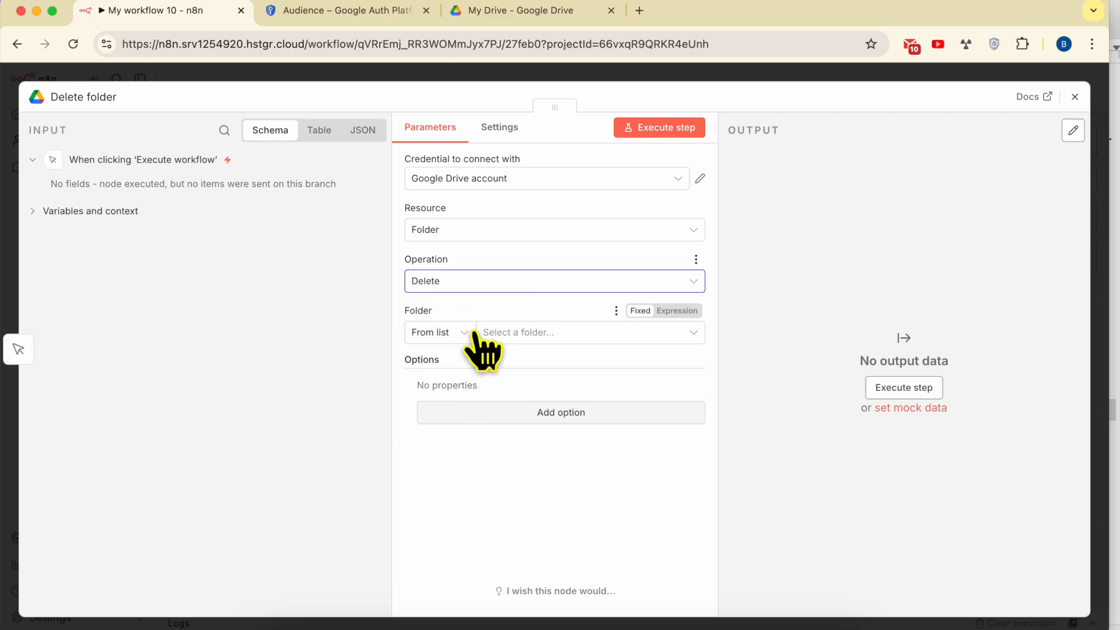
left_click(530, 341)
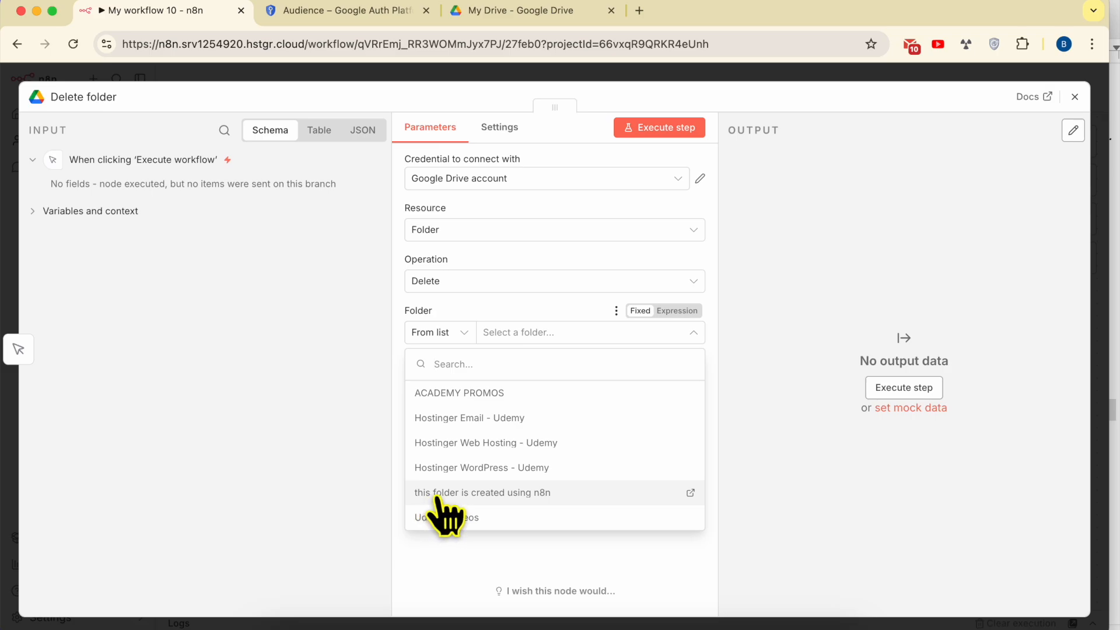
left_click(532, 494)
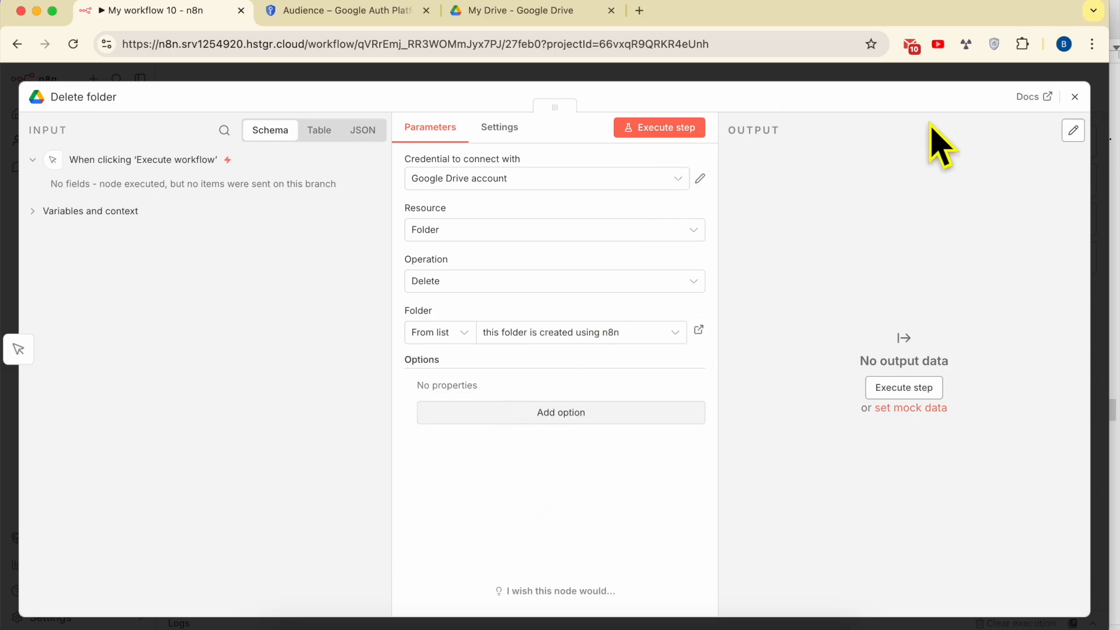
left_click(1075, 98)
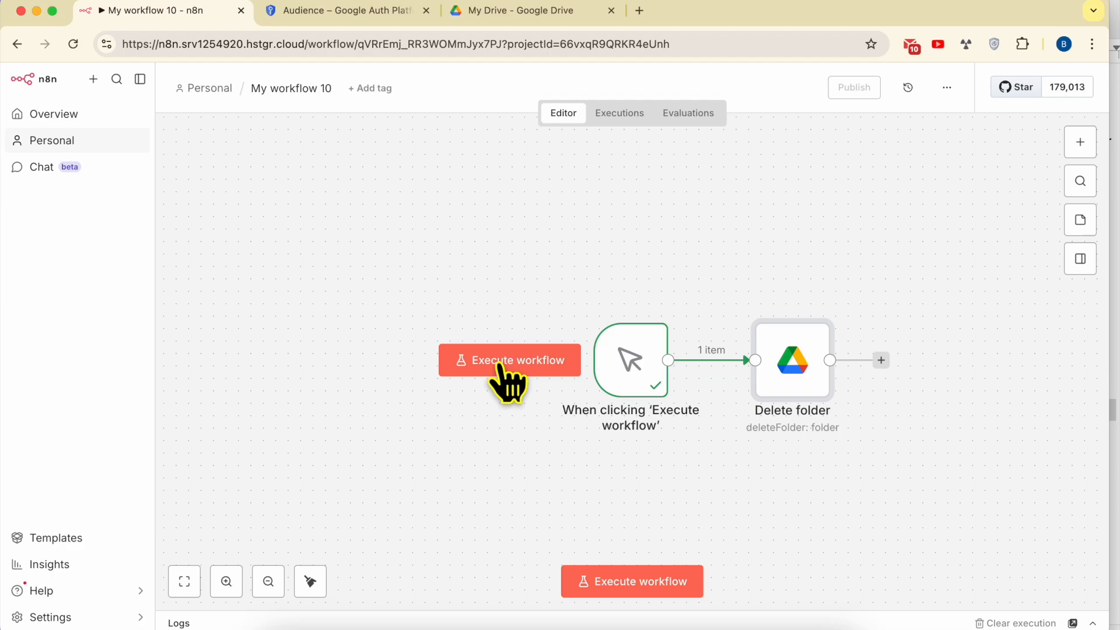
Execute the workflow to delete the folder and switch to Google Drive to check My Drive for it
left_click(499, 367)
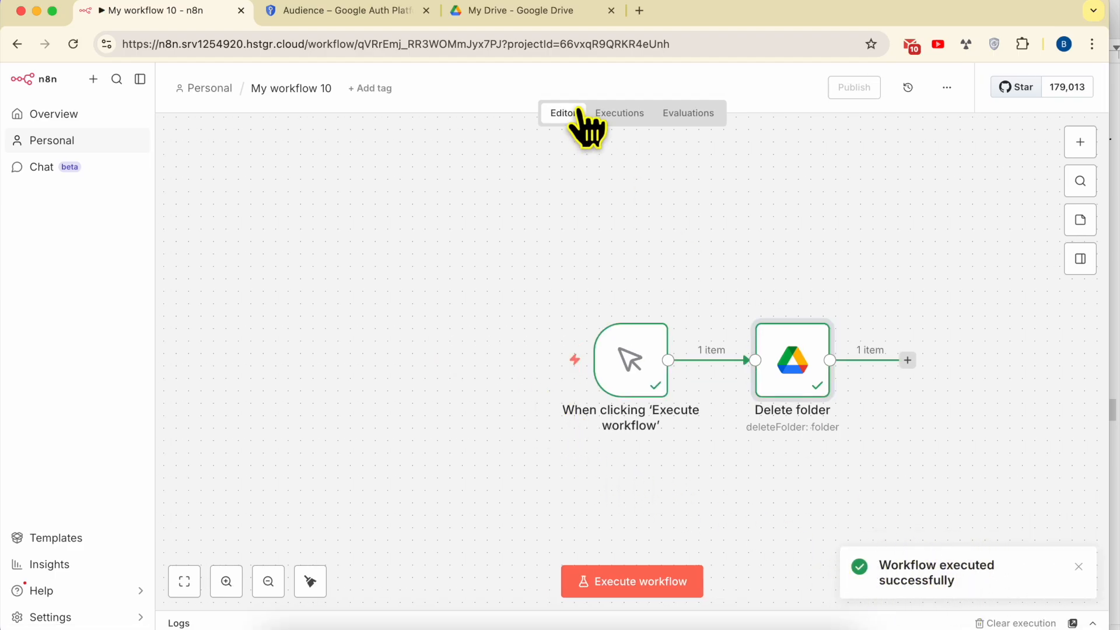
left_click(545, 13)
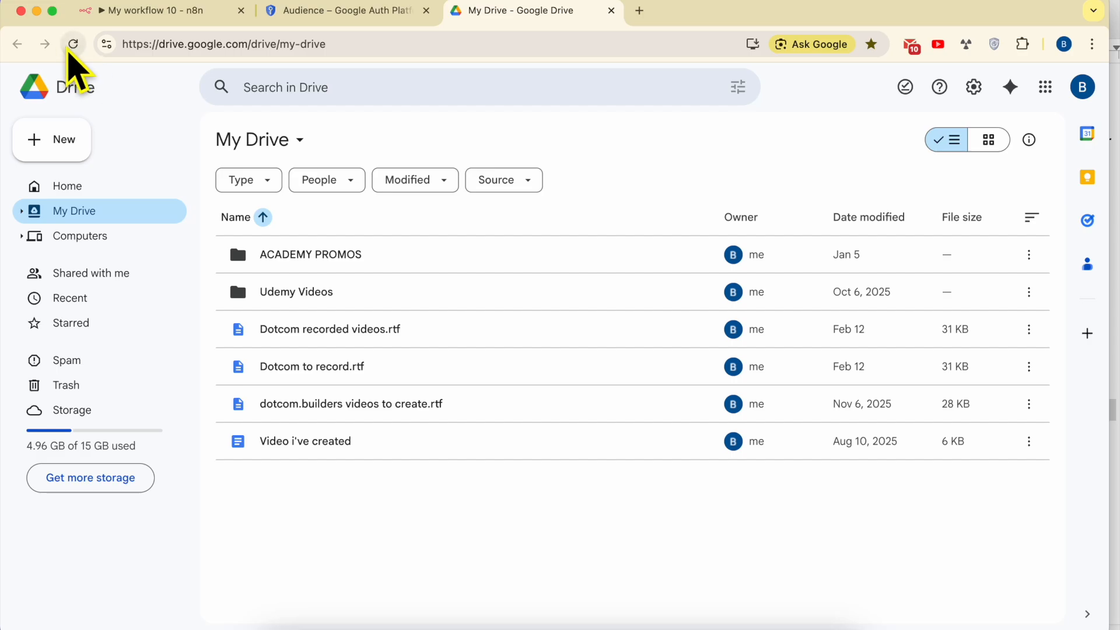
Switch to the notes document and highlight the paragraph under "Enjoyed this tutorial?" and the document's title for review
left_click(372, 621)
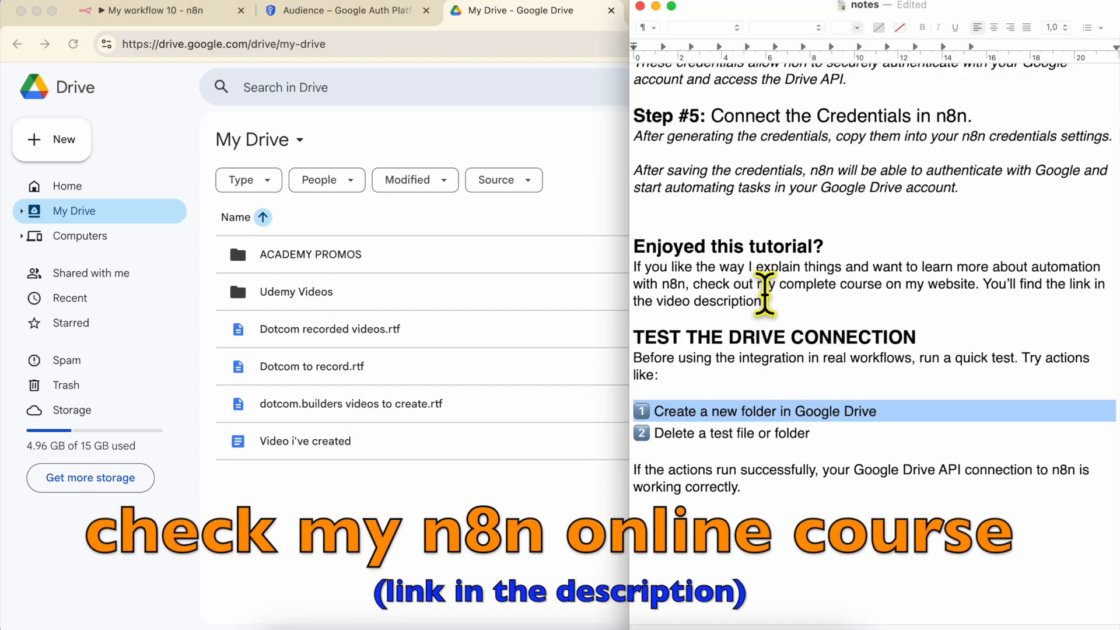
left_click(760, 286)
triple_click(760, 285)
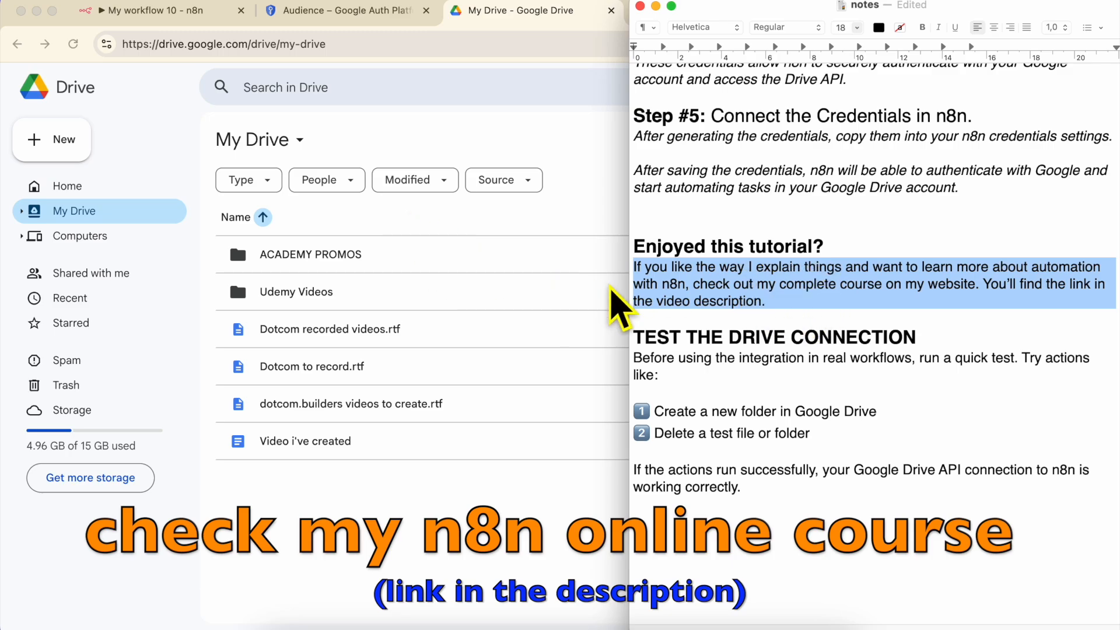
scroll(744, 283, "up", 10)
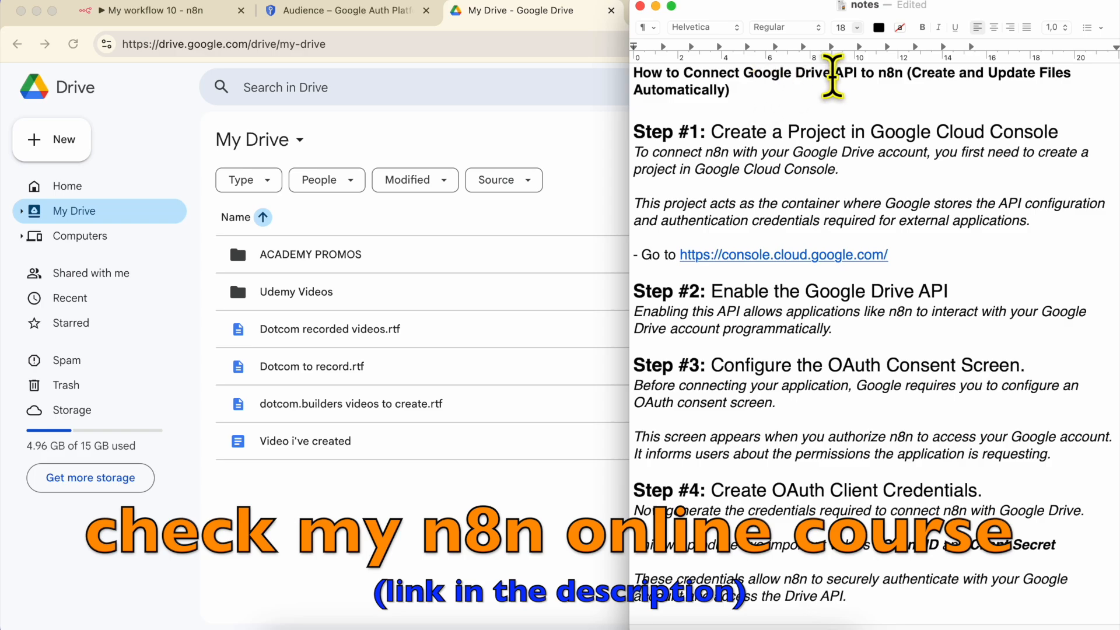
triple_click(833, 78)
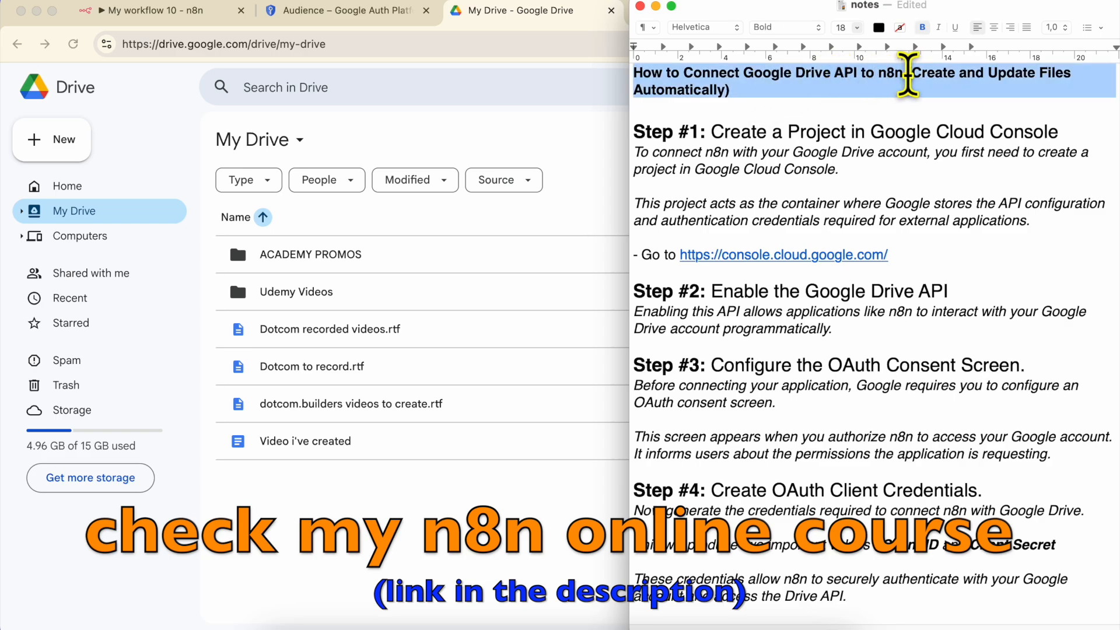